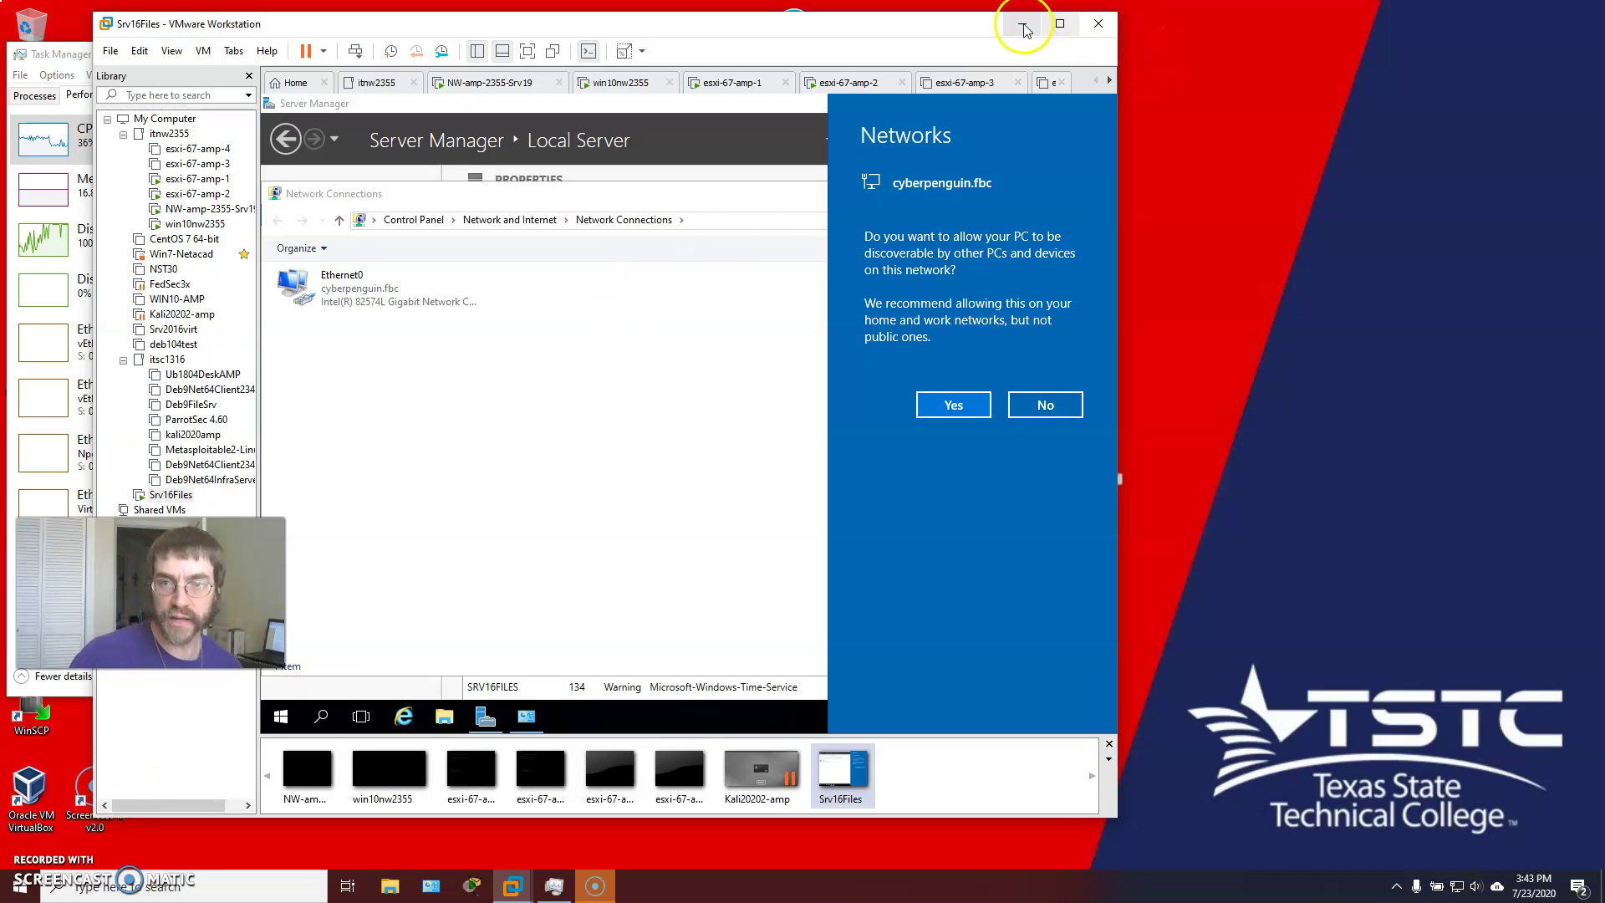
Maximize the virtual machine window, allow network discovery on cyberpenguin.fbc, and minimize the Network Connections window.
{"action": "left_click", "coordinate": [1060, 23]}
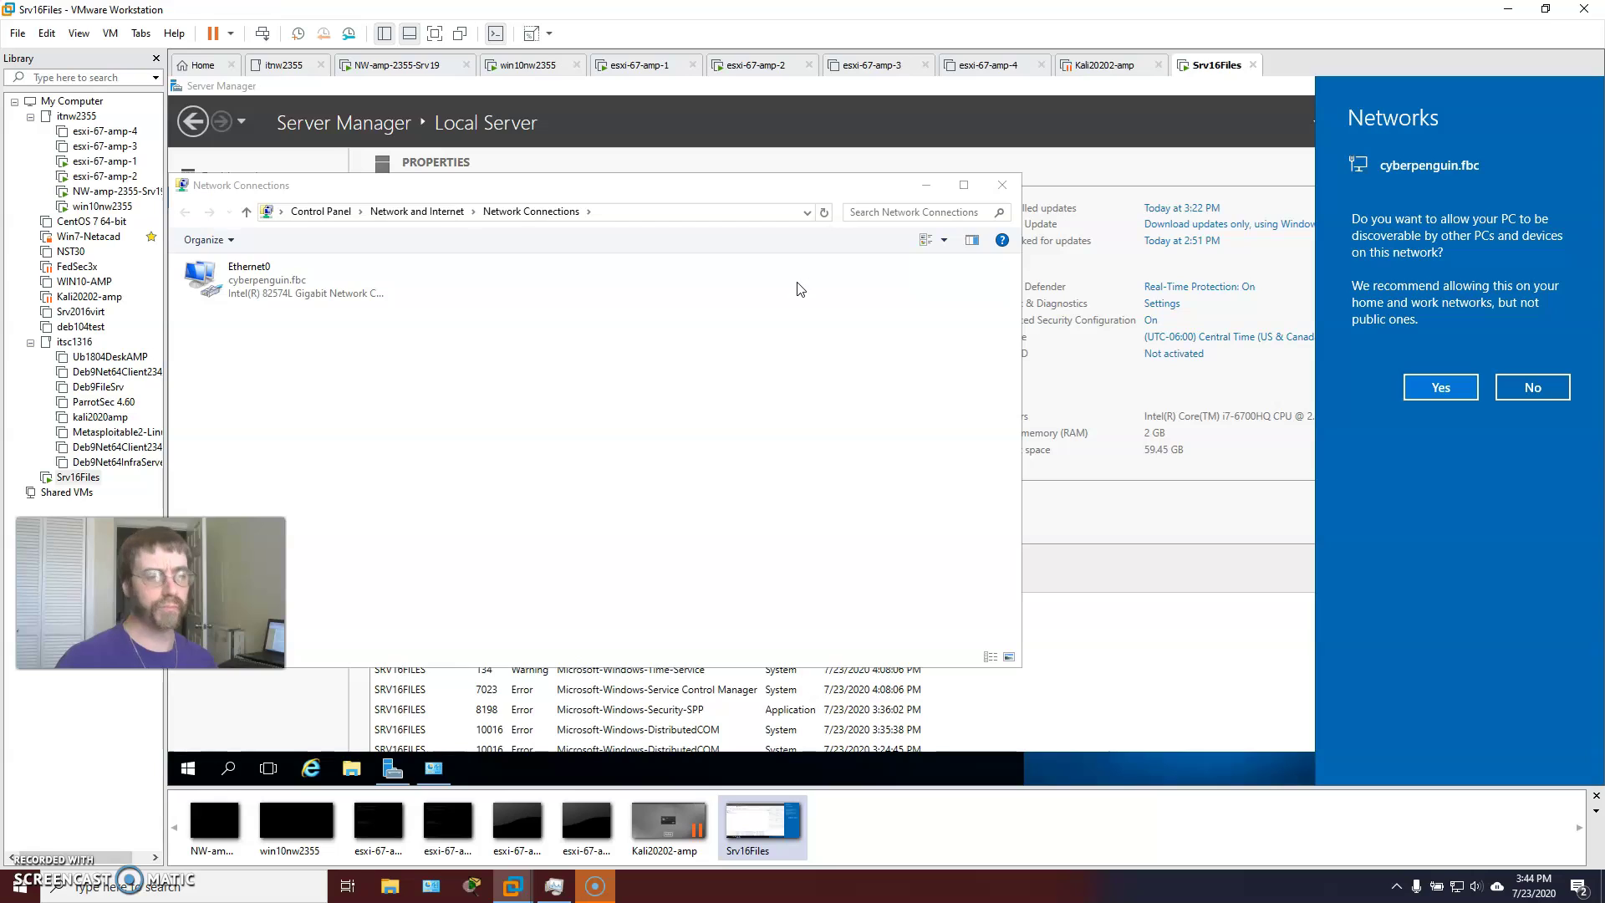
{"action": "left_click", "coordinate": [845, 235]}
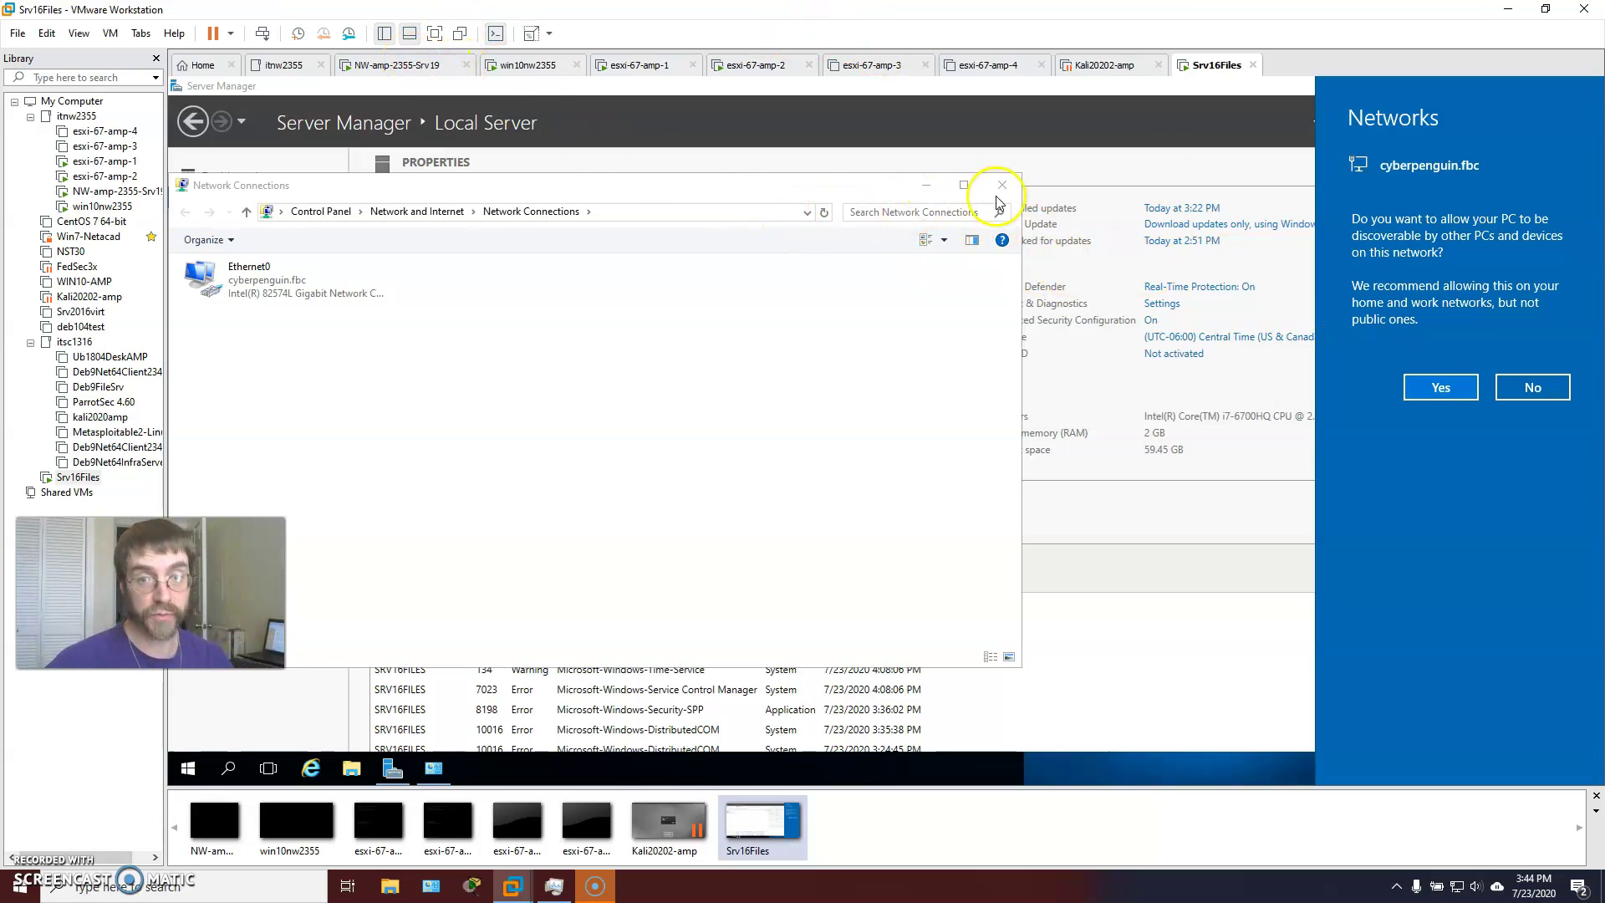
{"action": "left_click", "coordinate": [1443, 385]}
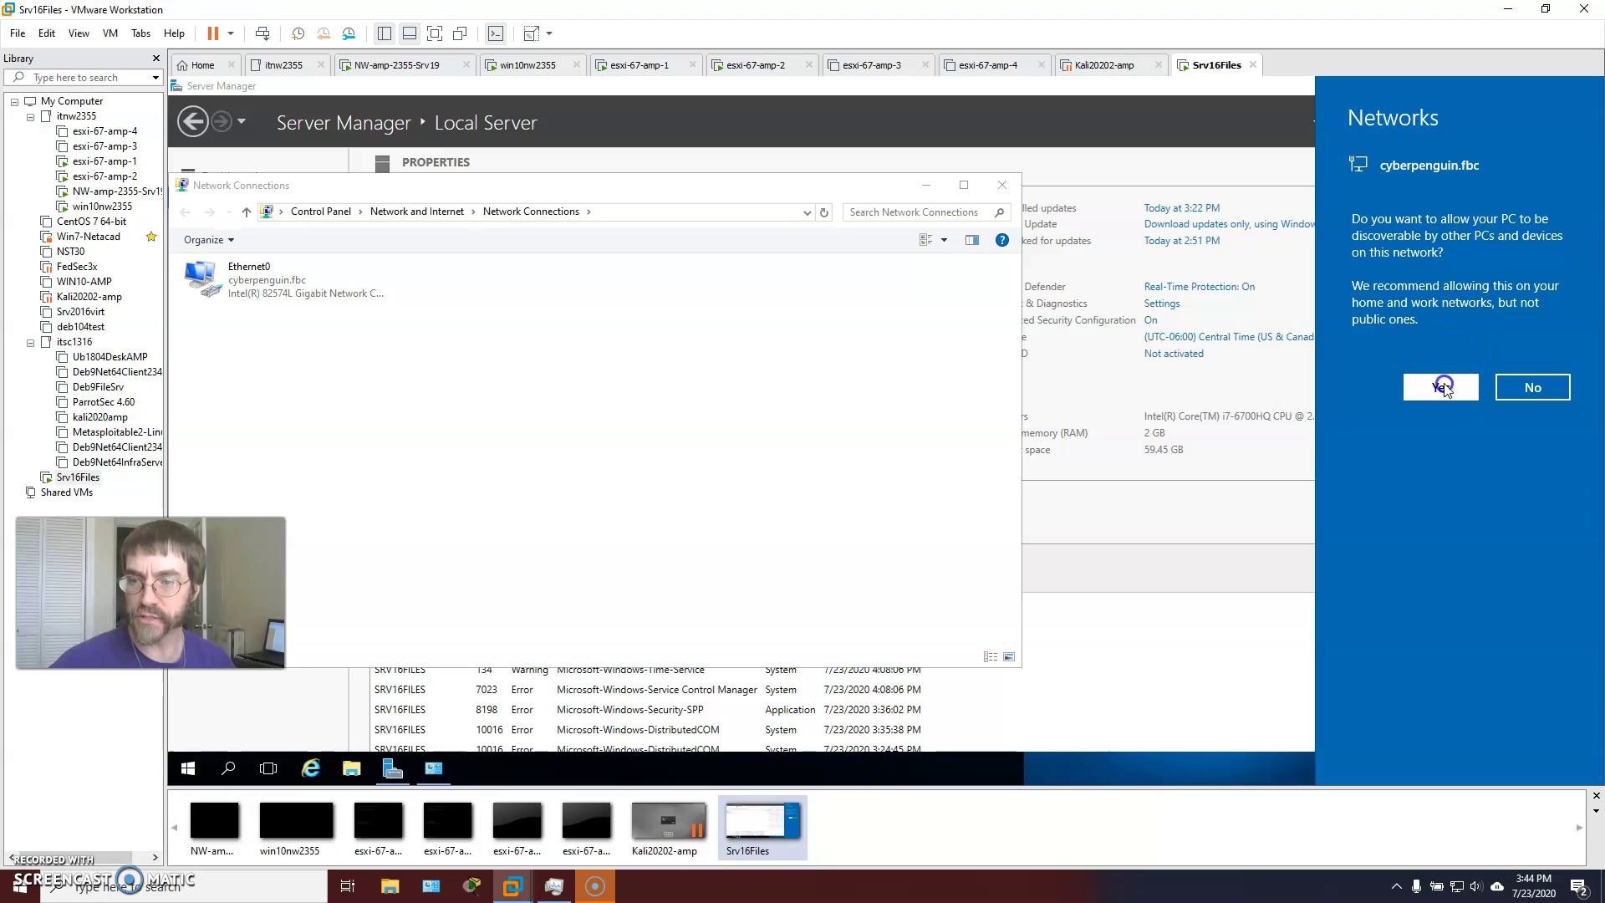
{"action": "left_click", "coordinate": [930, 185]}
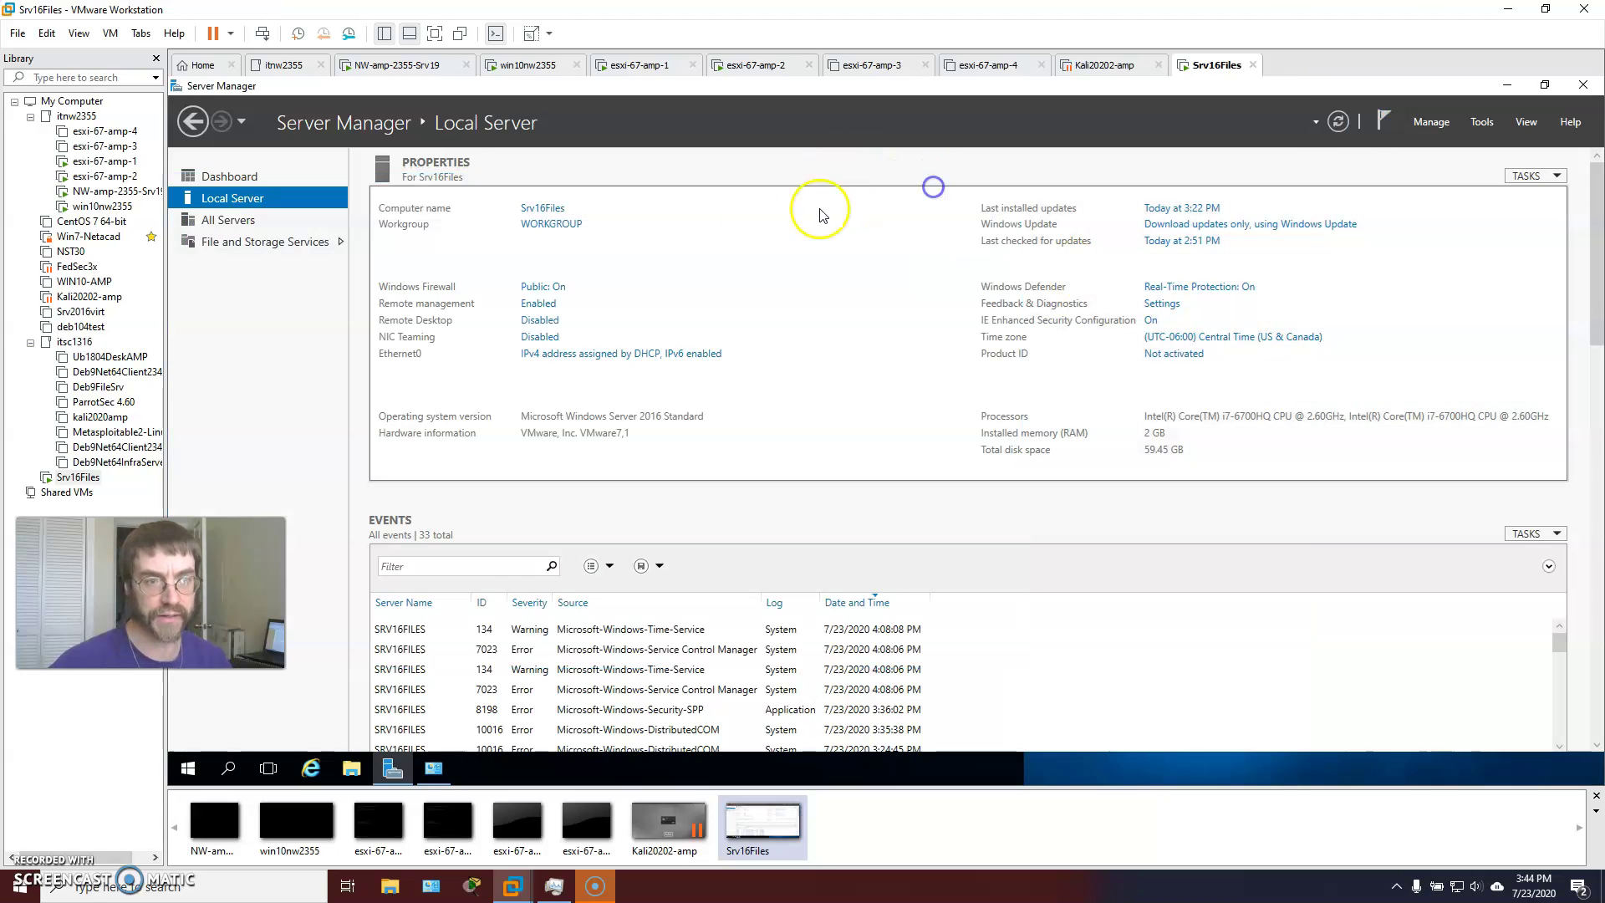
Open the Internet Protocol Version 4 (TCP/IPv4) properties of the Ethernet0 adapter.
{"action": "left_click", "coordinate": [584, 361]}
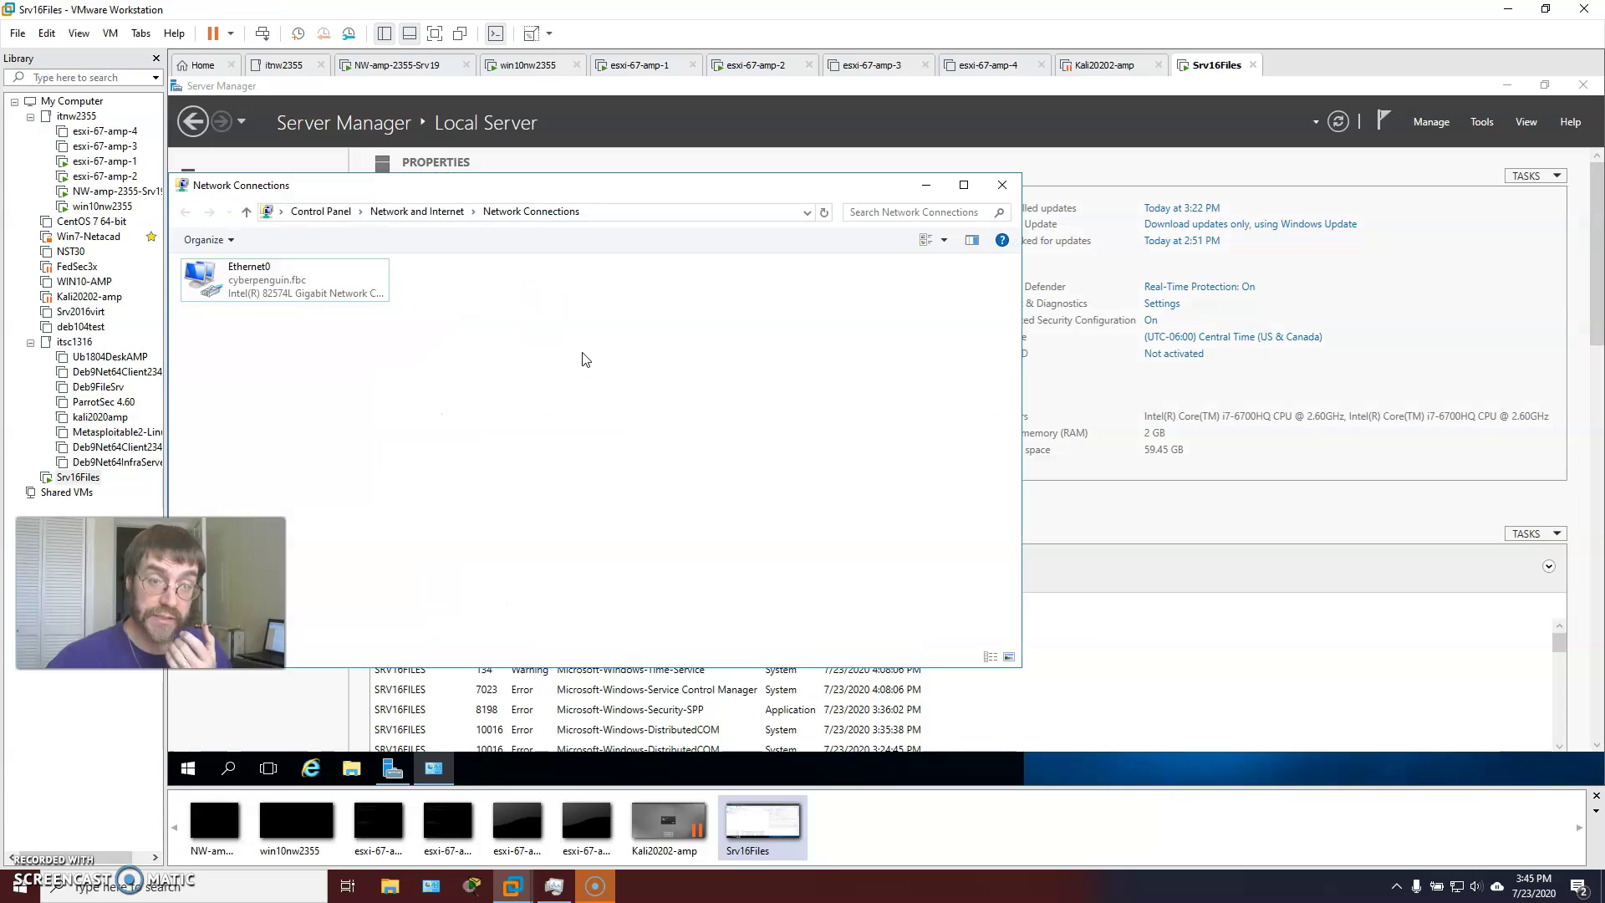
{"action": "left_click", "coordinate": [347, 286]}
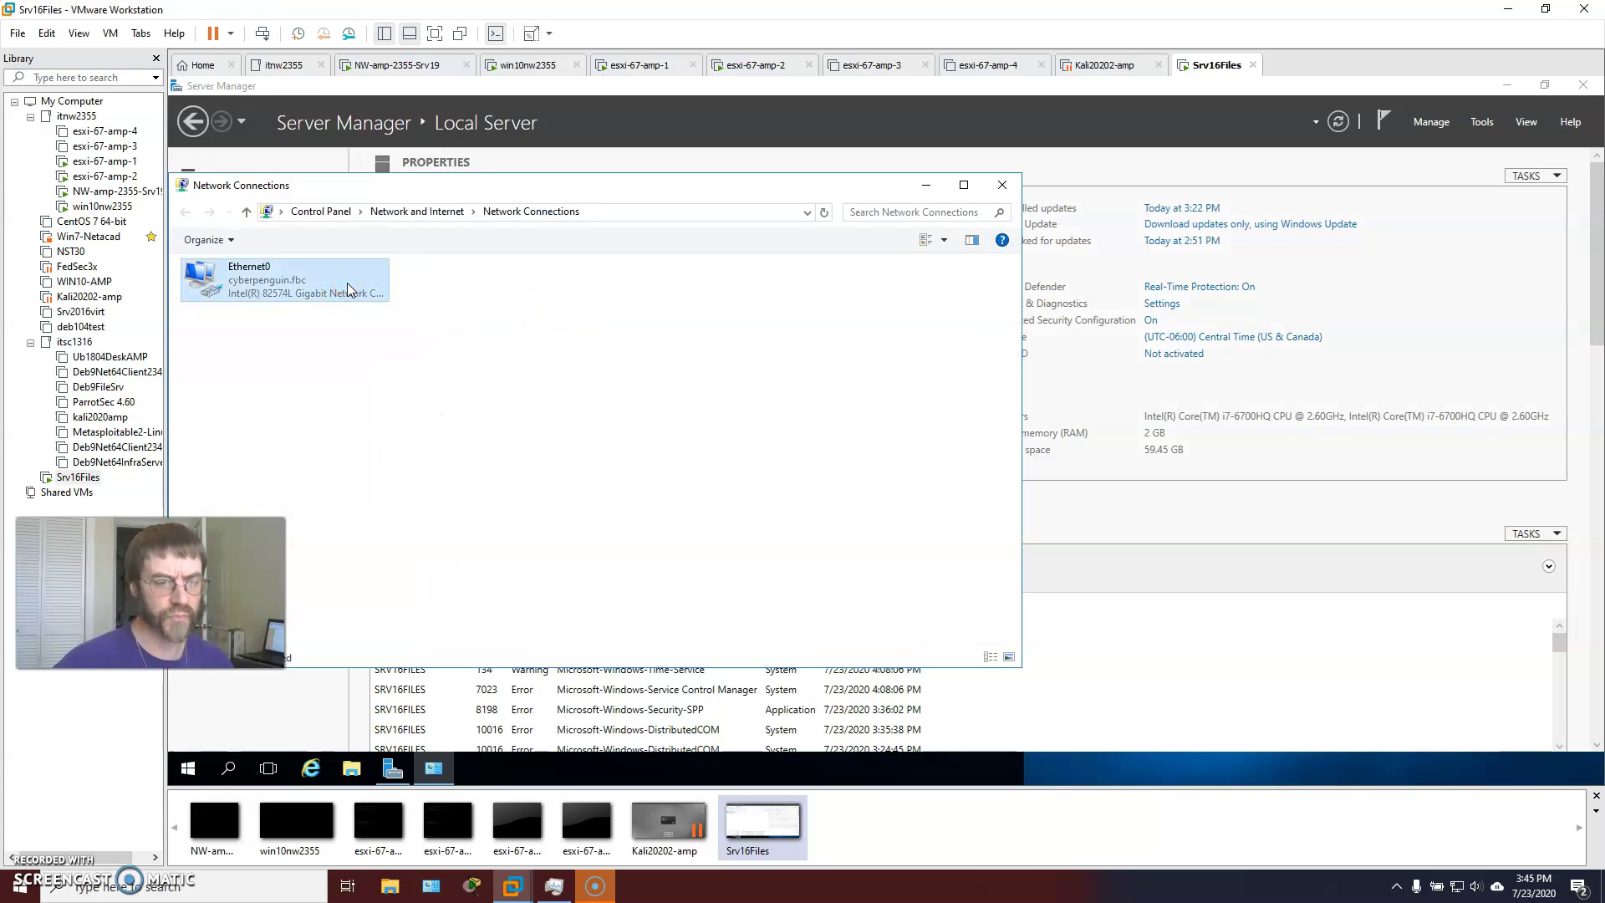
{"action": "right_click", "coordinate": [347, 282]}
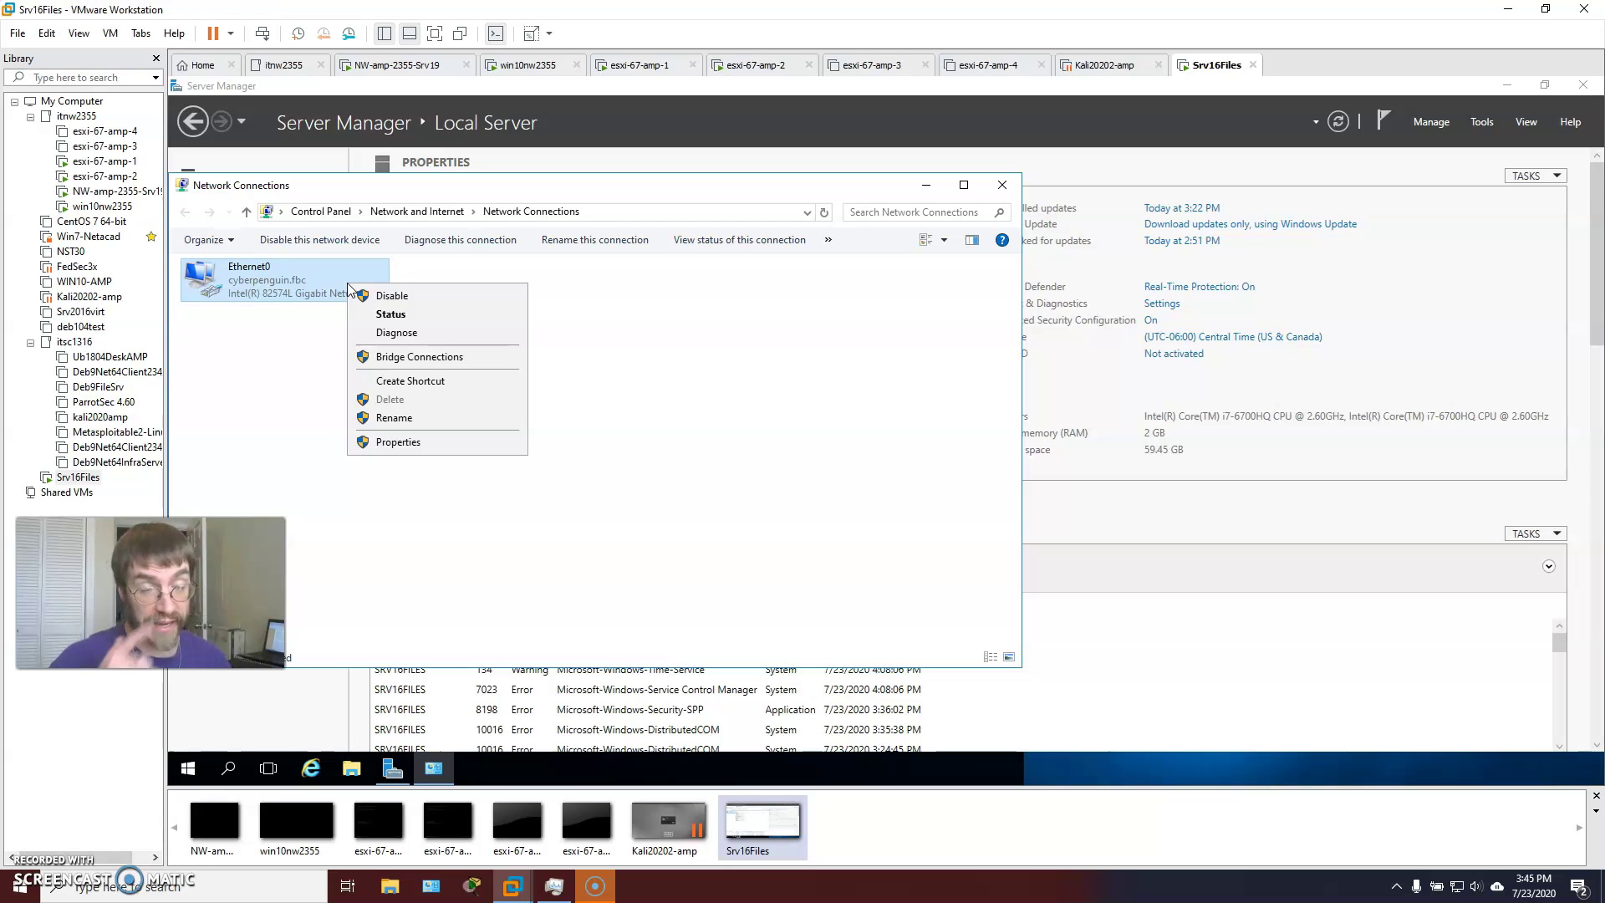
{"action": "left_click", "coordinate": [376, 443]}
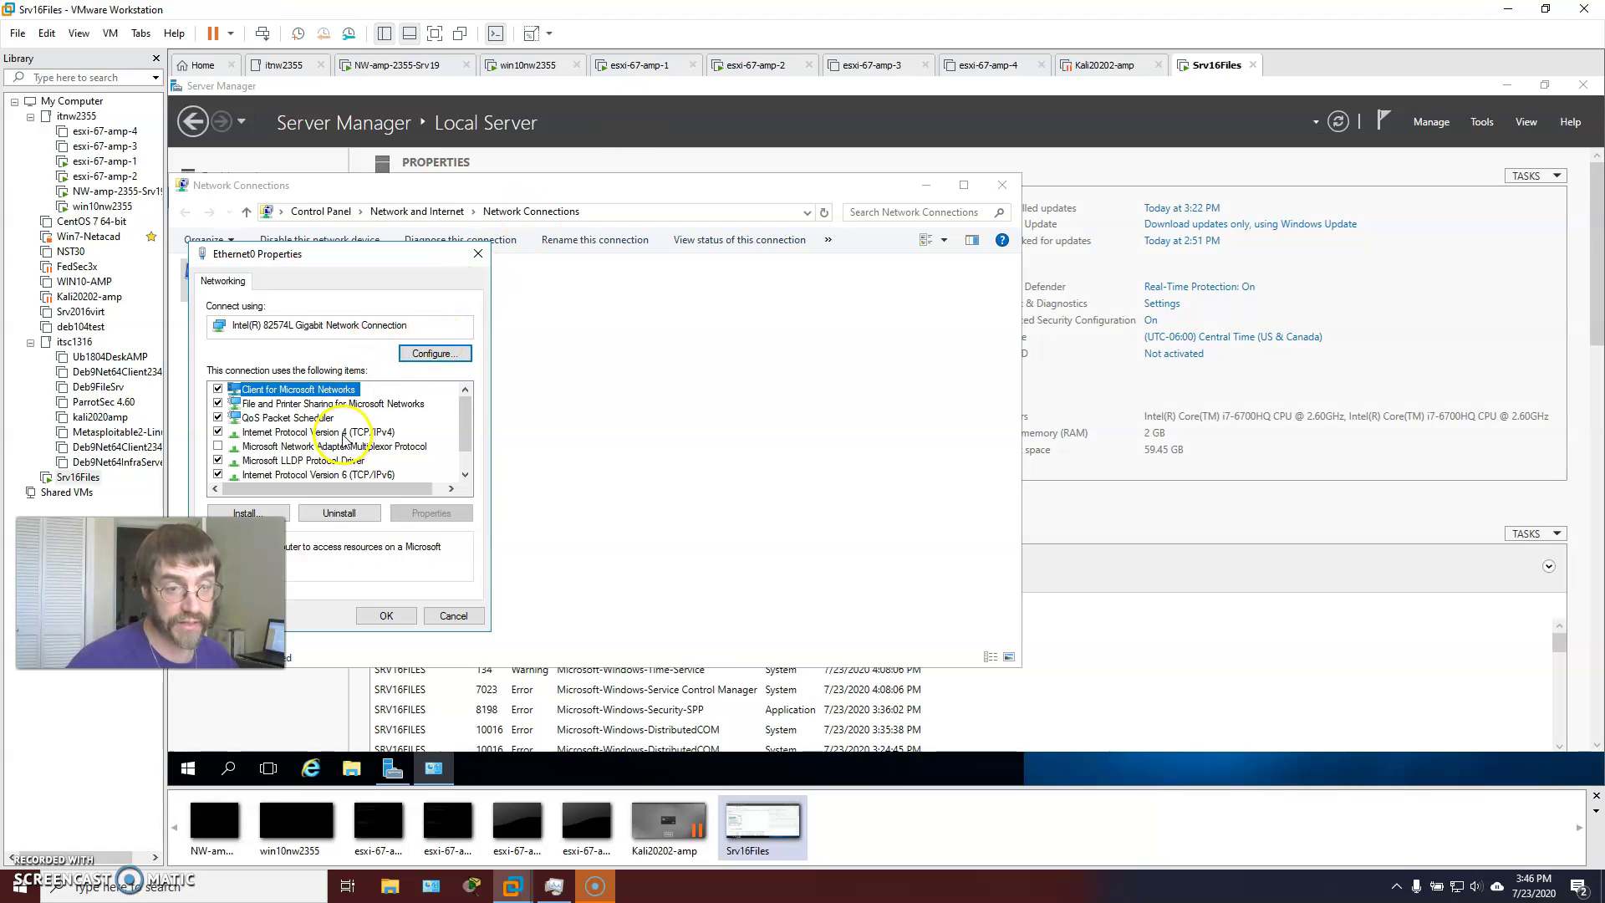
{"action": "left_click", "coordinate": [343, 433]}
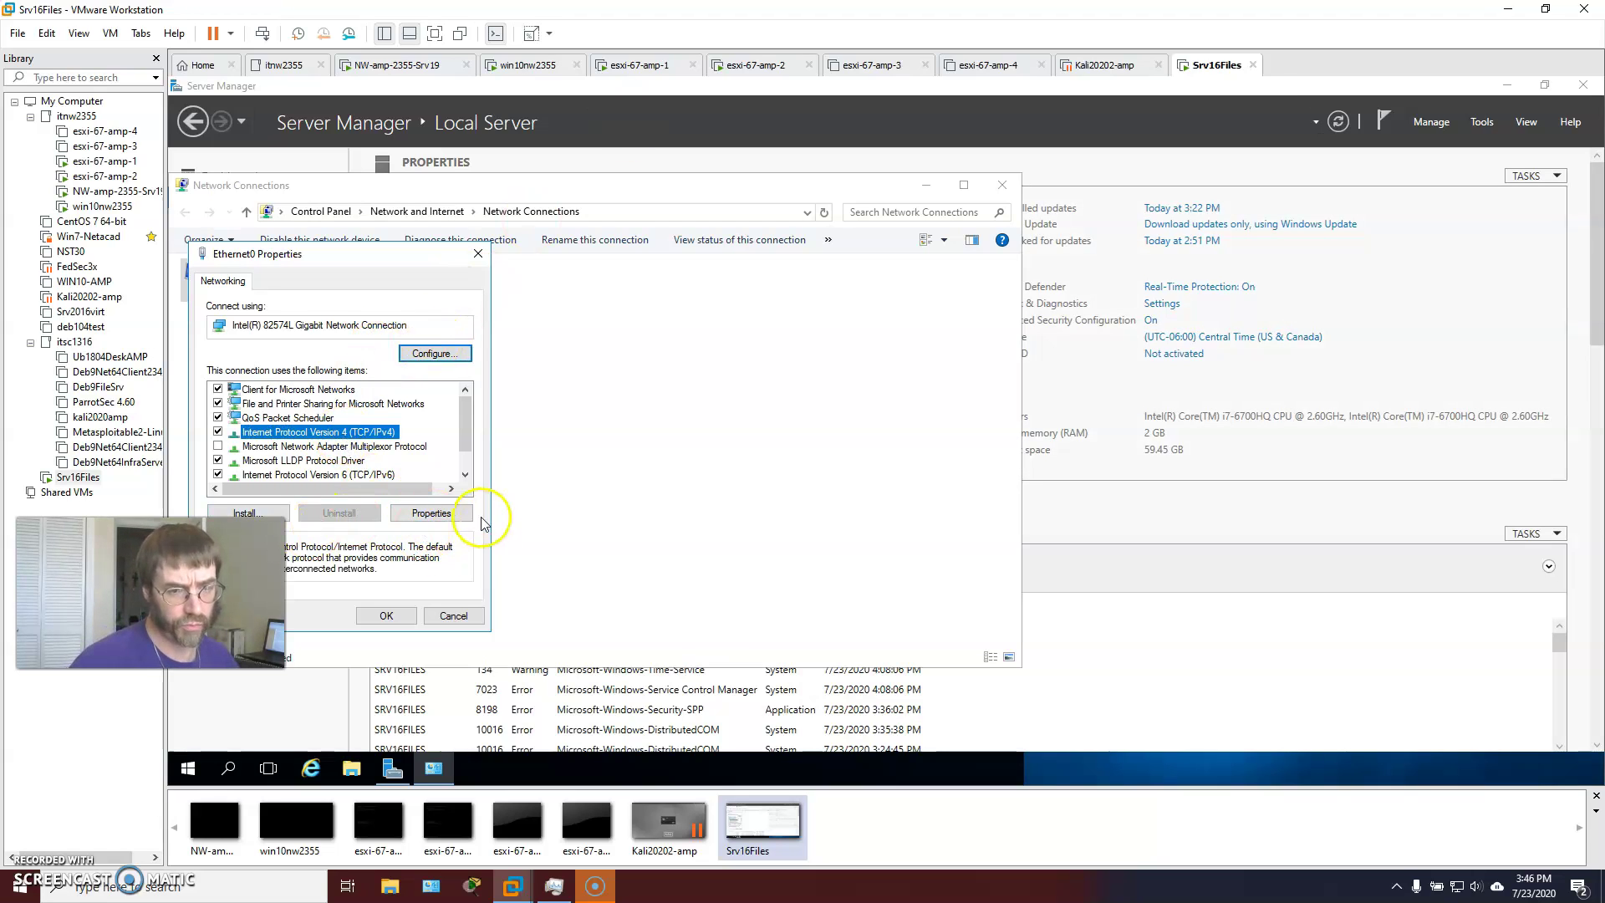
{"action": "left_click", "coordinate": [433, 514]}
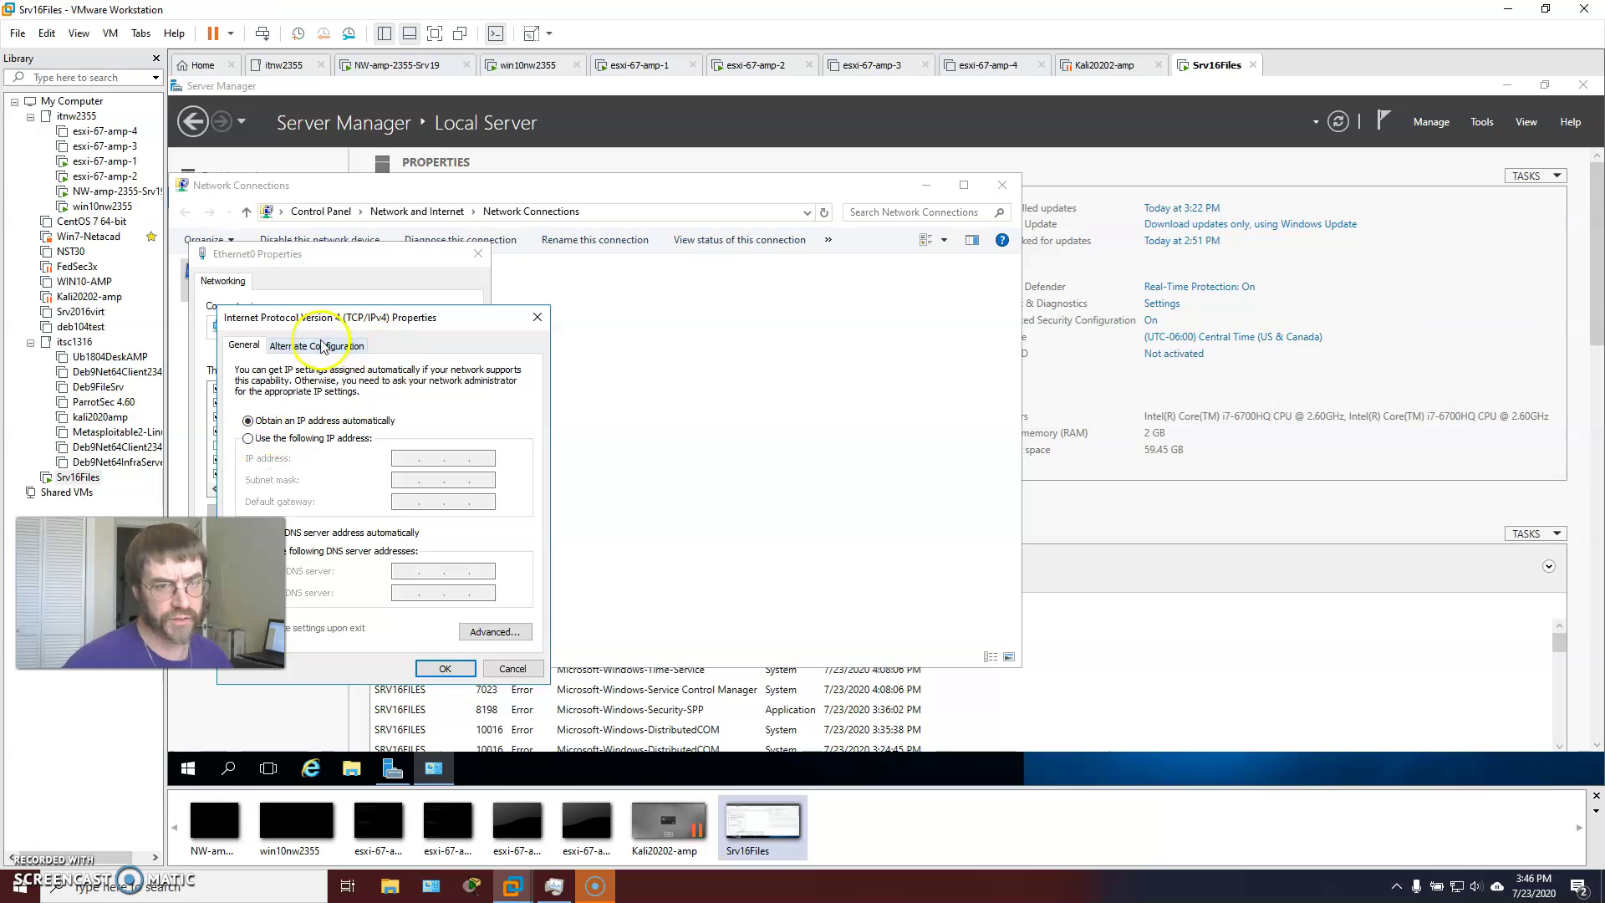
Assign Ethernet0 the static IP address 10.13.37.100 with subnet mask 255.255.255.0.
{"action": "left_click", "coordinate": [248, 438]}
{"action": "left_click_drag", "start_coordinate": [372, 318], "coordinate": [515, 303]}
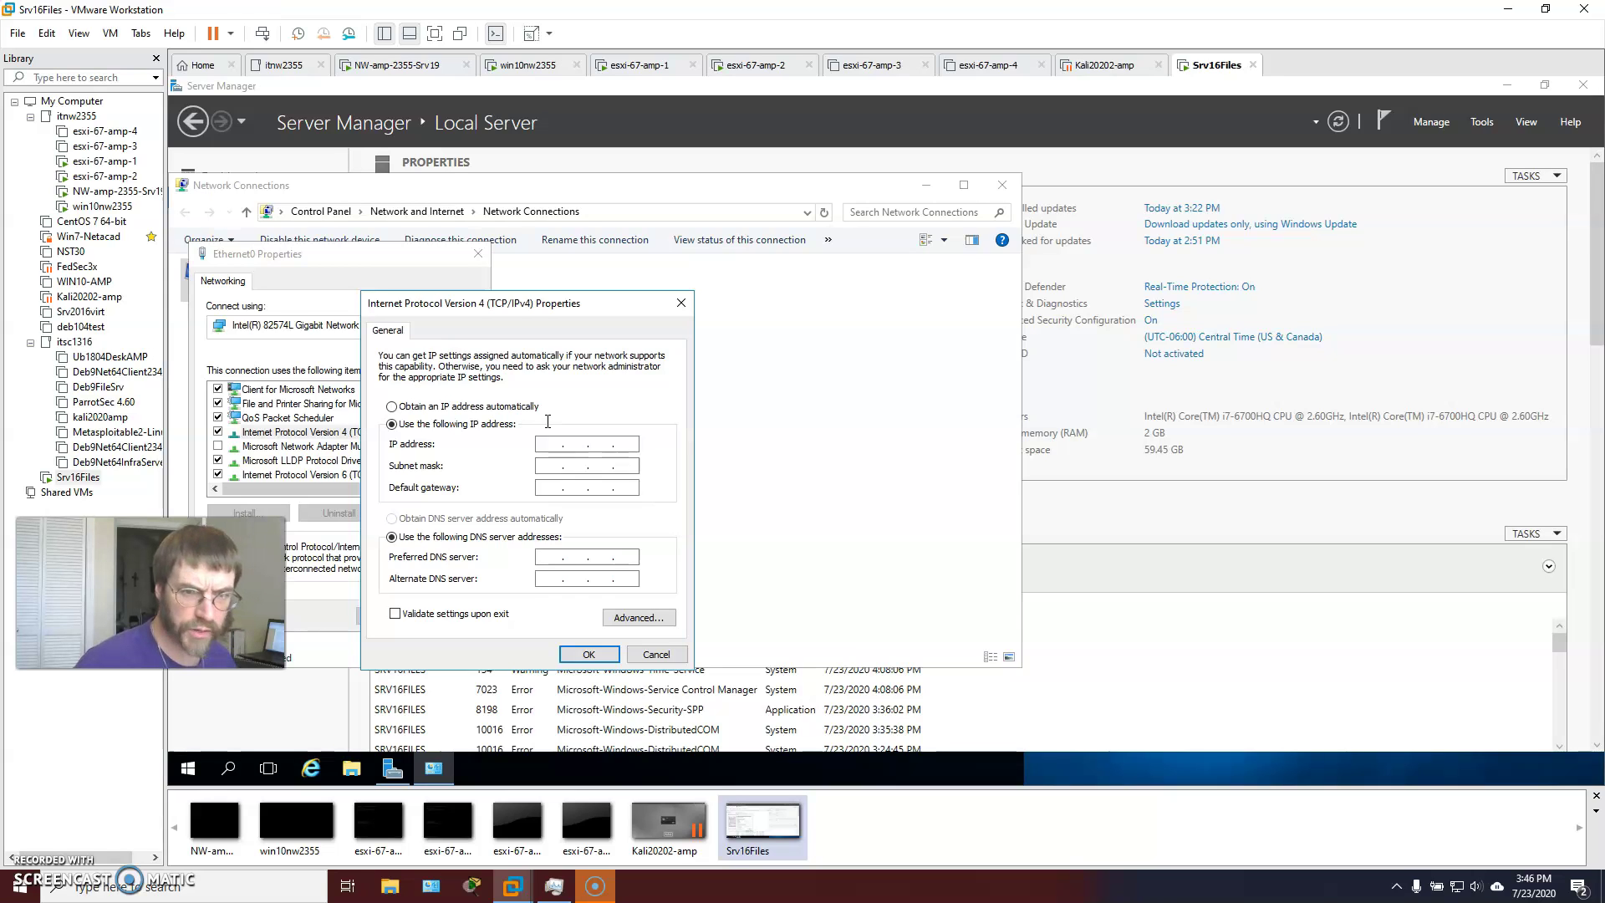
{"action": "type", "text": "1"}
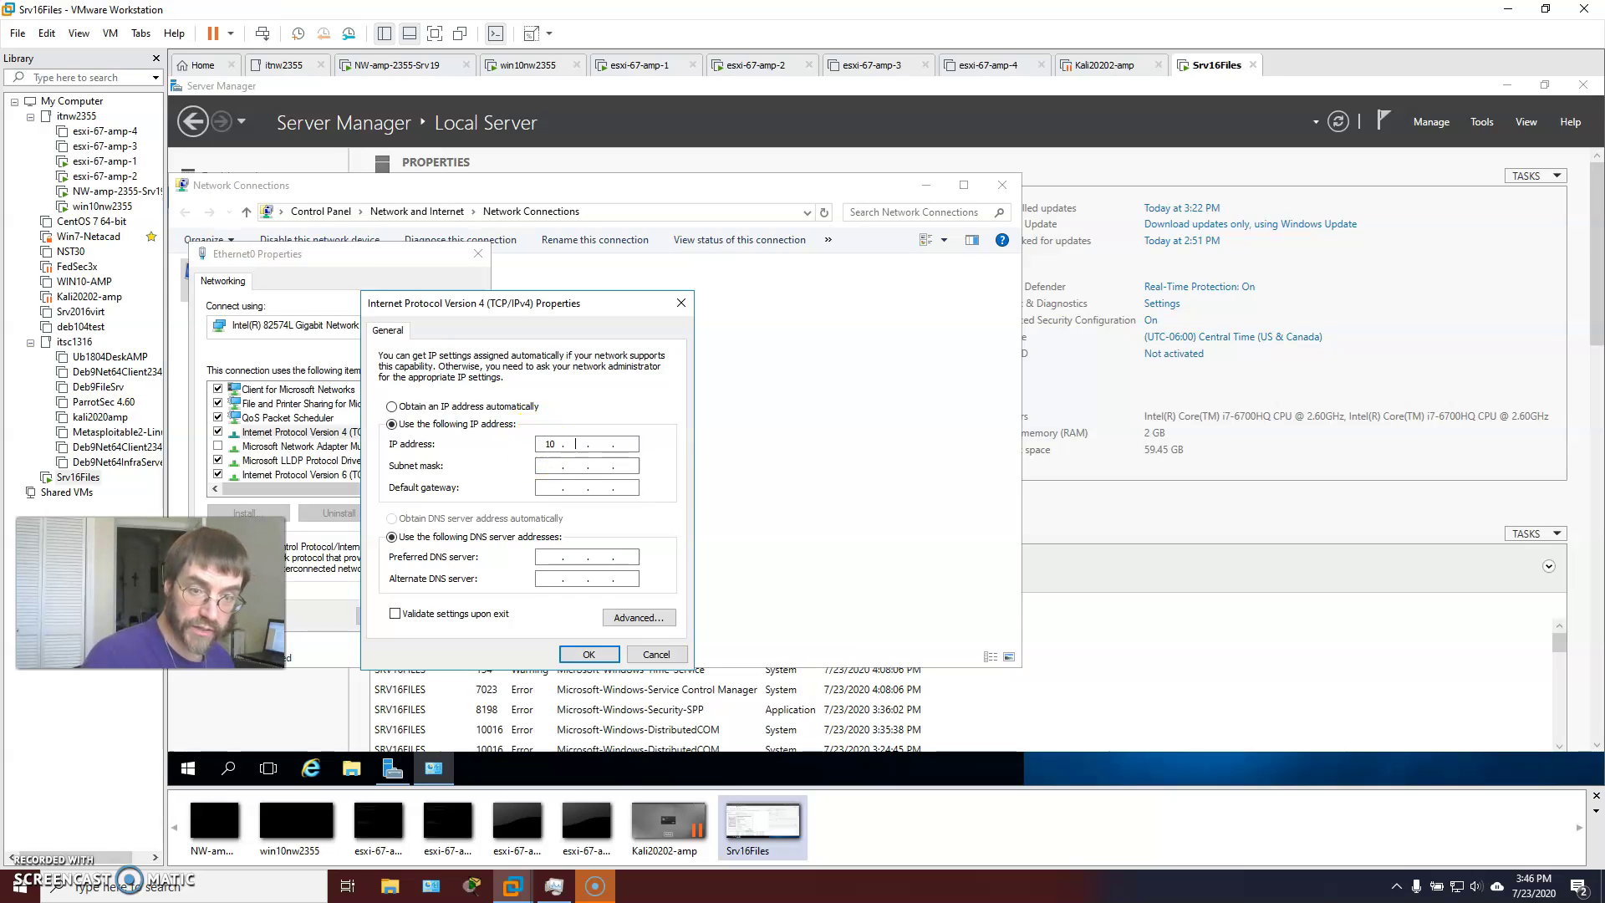
{"action": "type", "text": "0 . 13 . 37 . "}
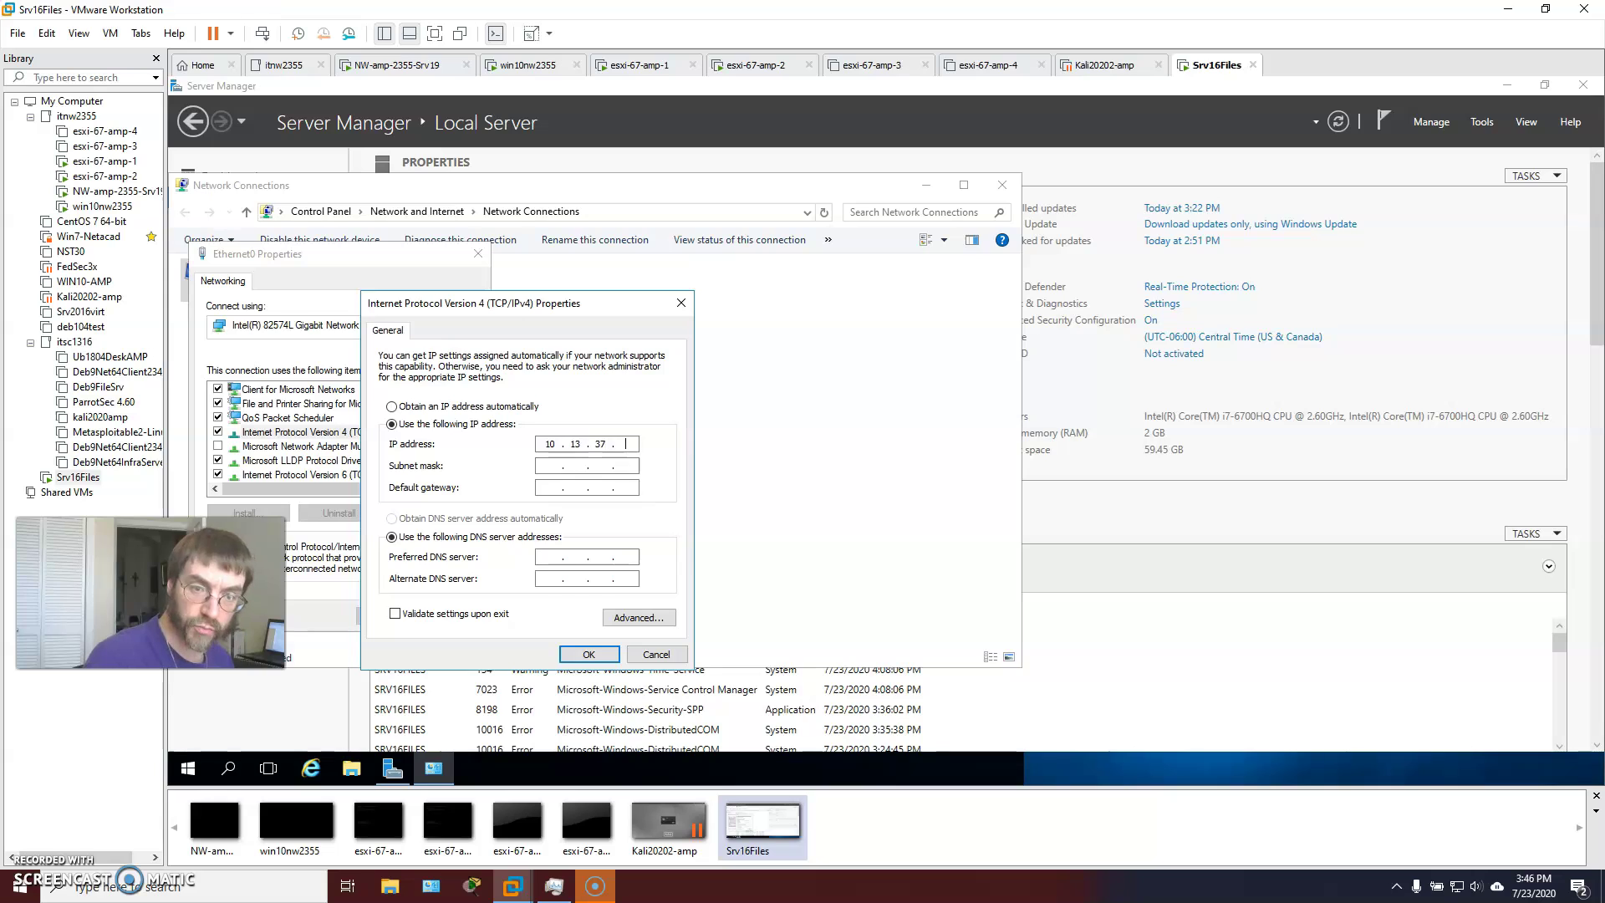
{"action": "type", "text": "100"}
{"action": "left_click", "coordinate": [571, 465]}
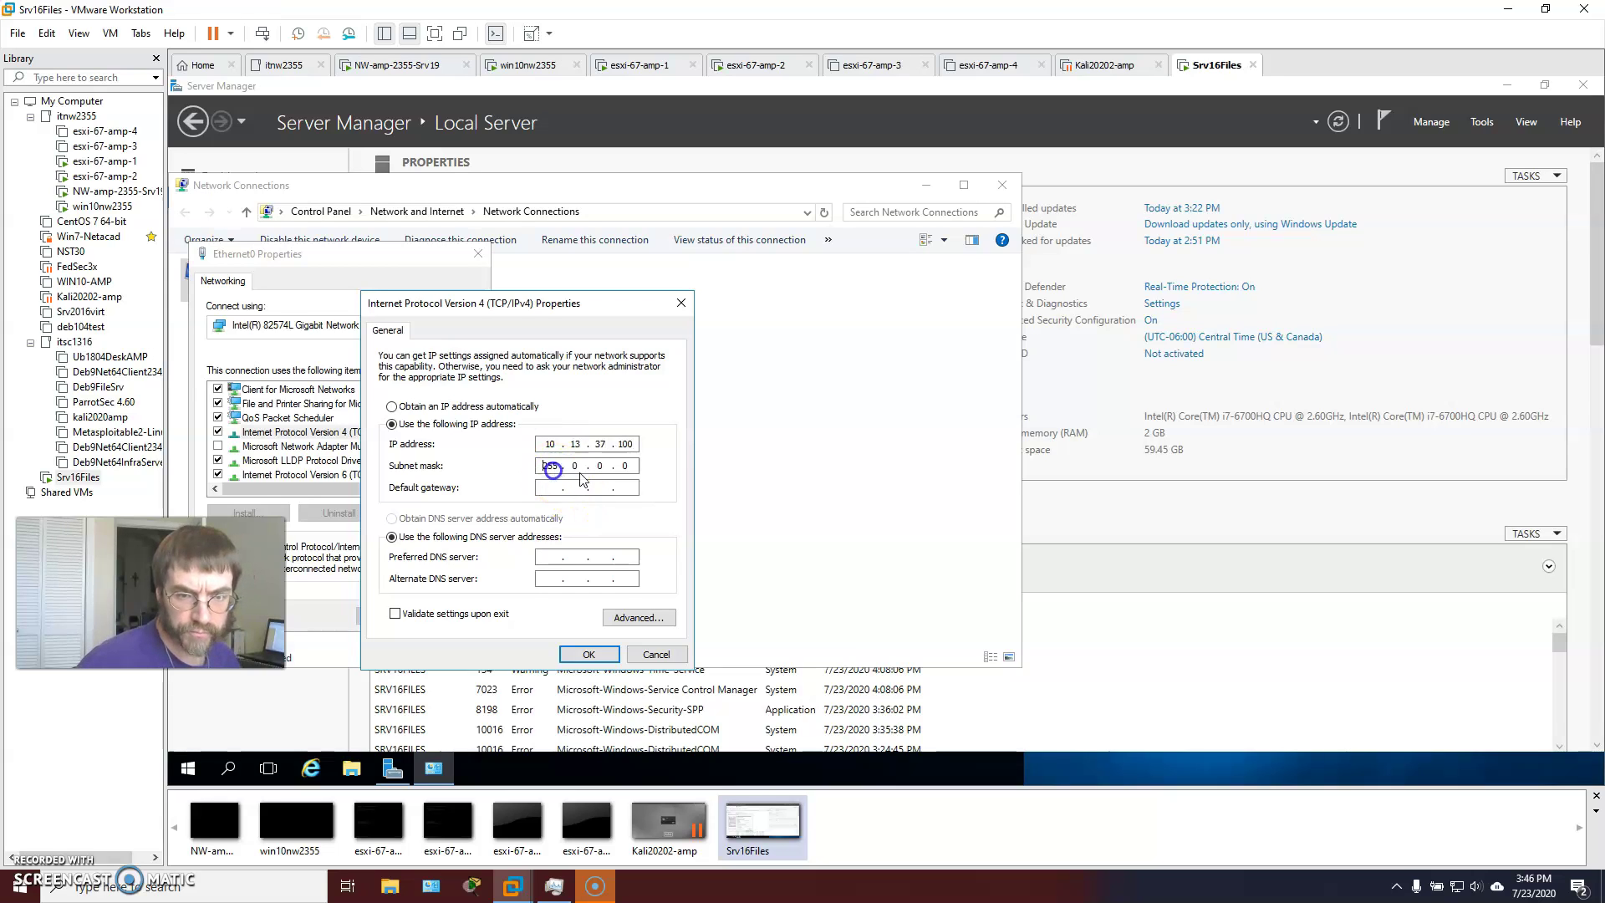
{"action": "type", "text": "255255."}
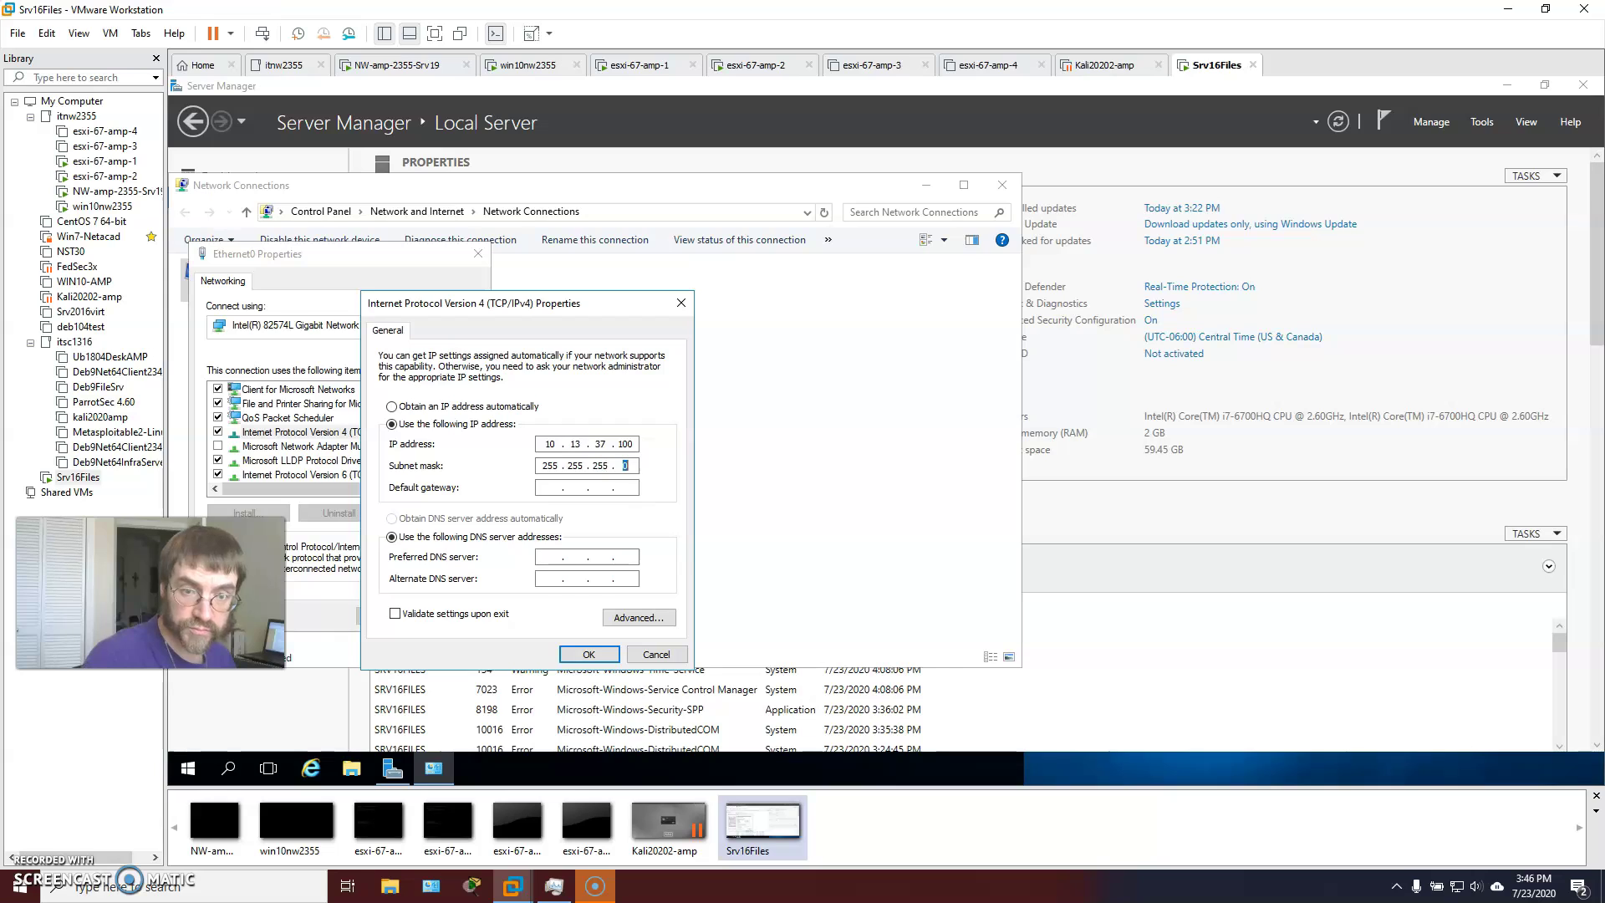
Set the default gateway to 10.13.37.1 and the preferred DNS server to 10.13.37.2.
{"action": "left_click", "coordinate": [556, 485]}
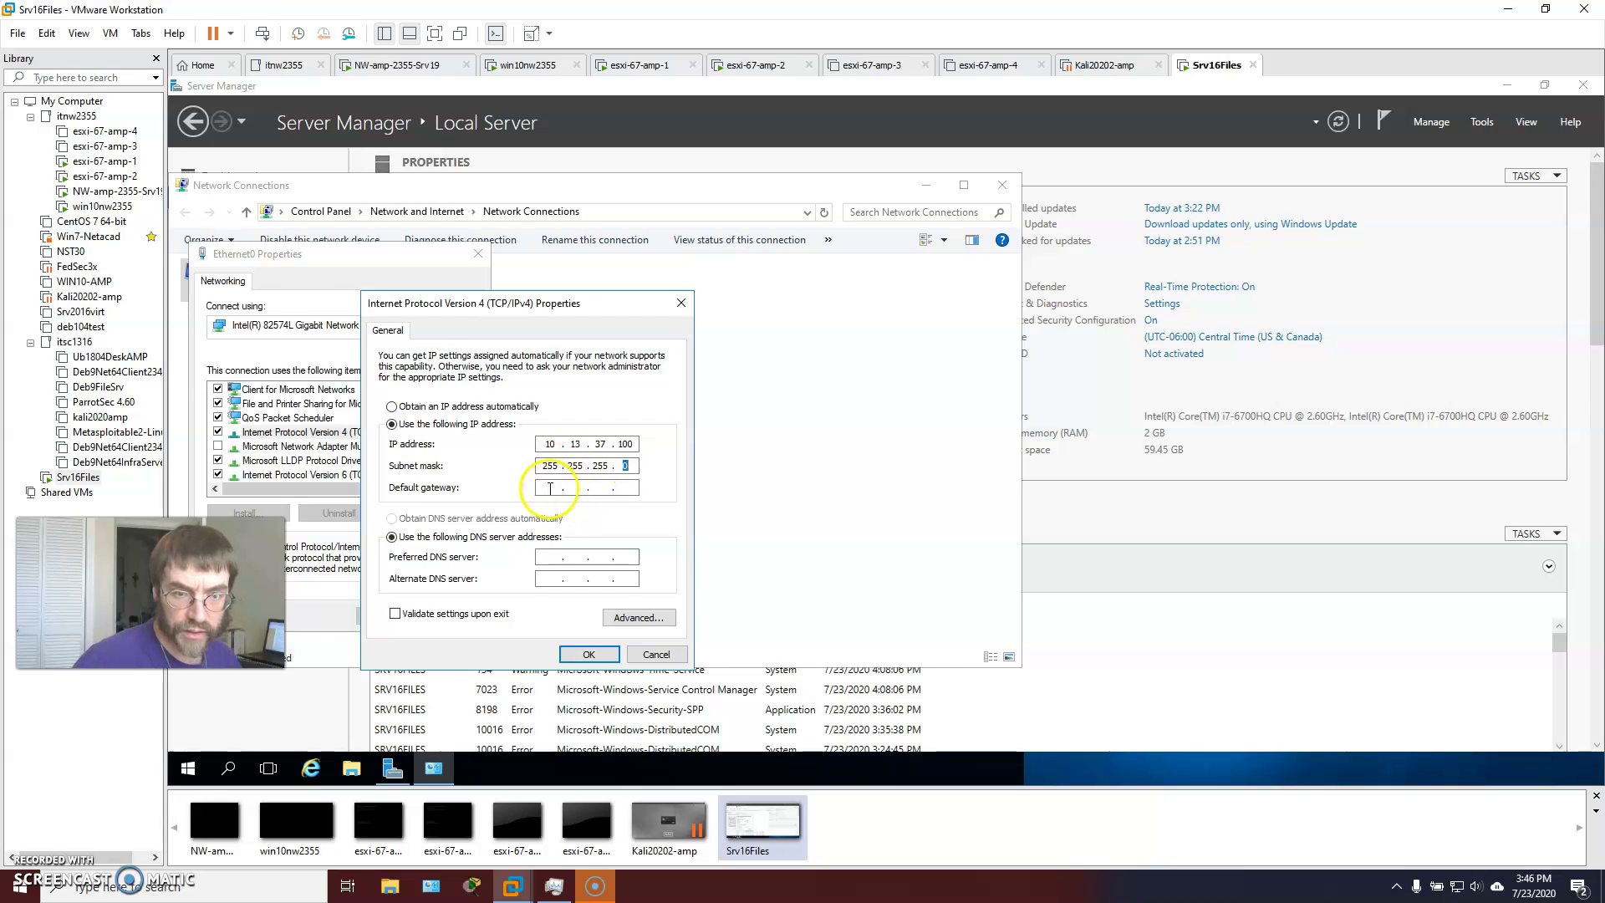
{"action": "type", "text": "10 . "}
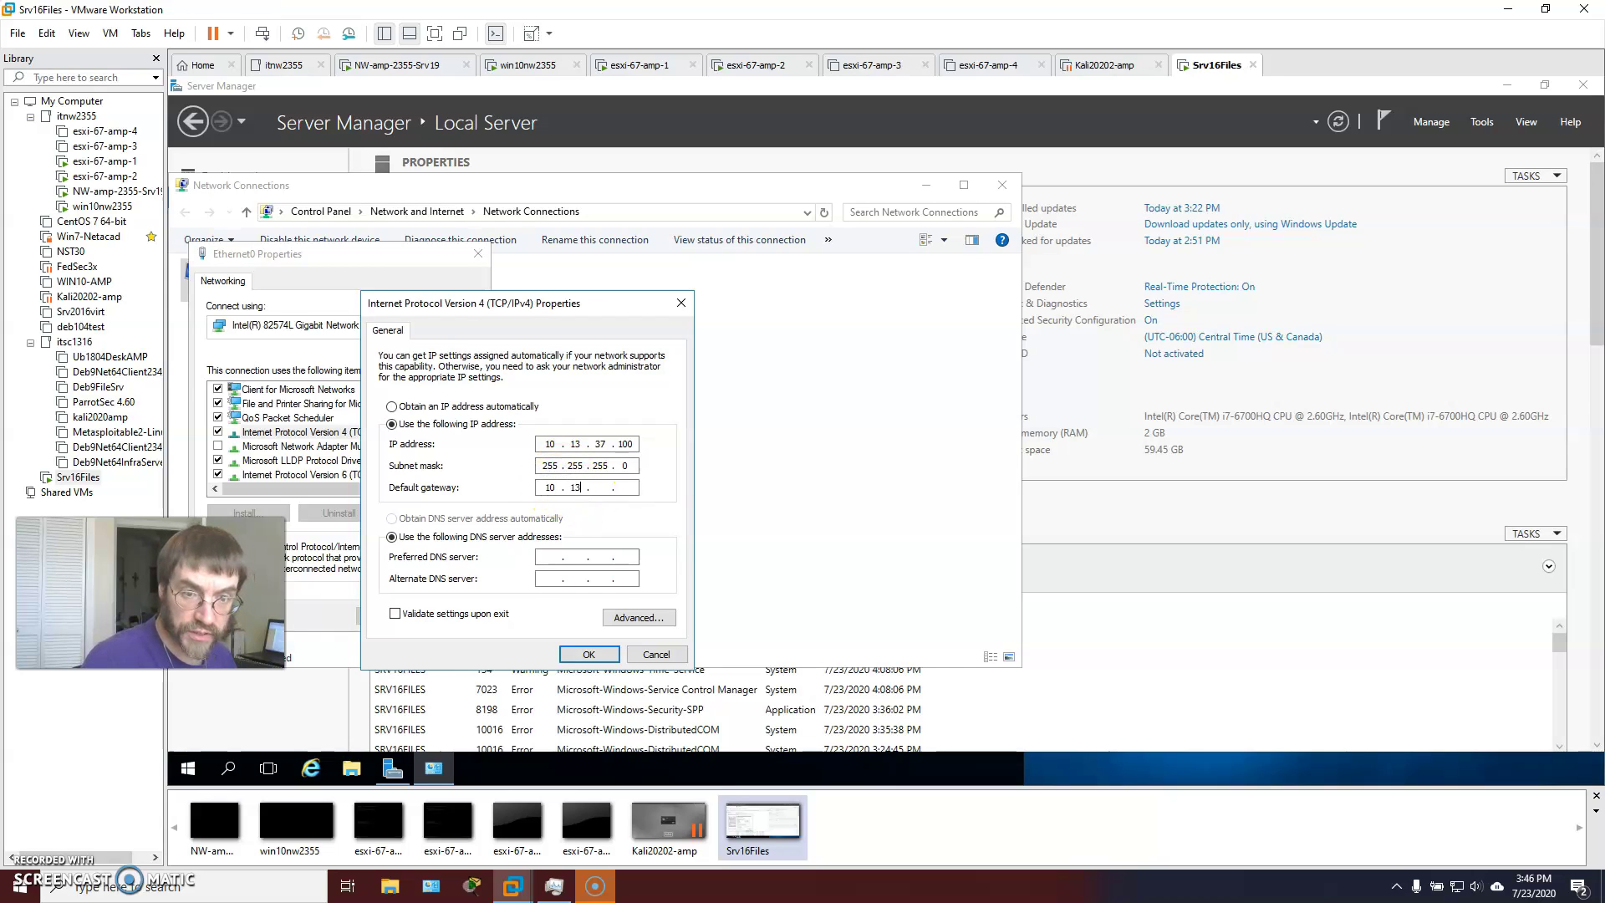
{"action": "type", "text": "13 . 37 . "}
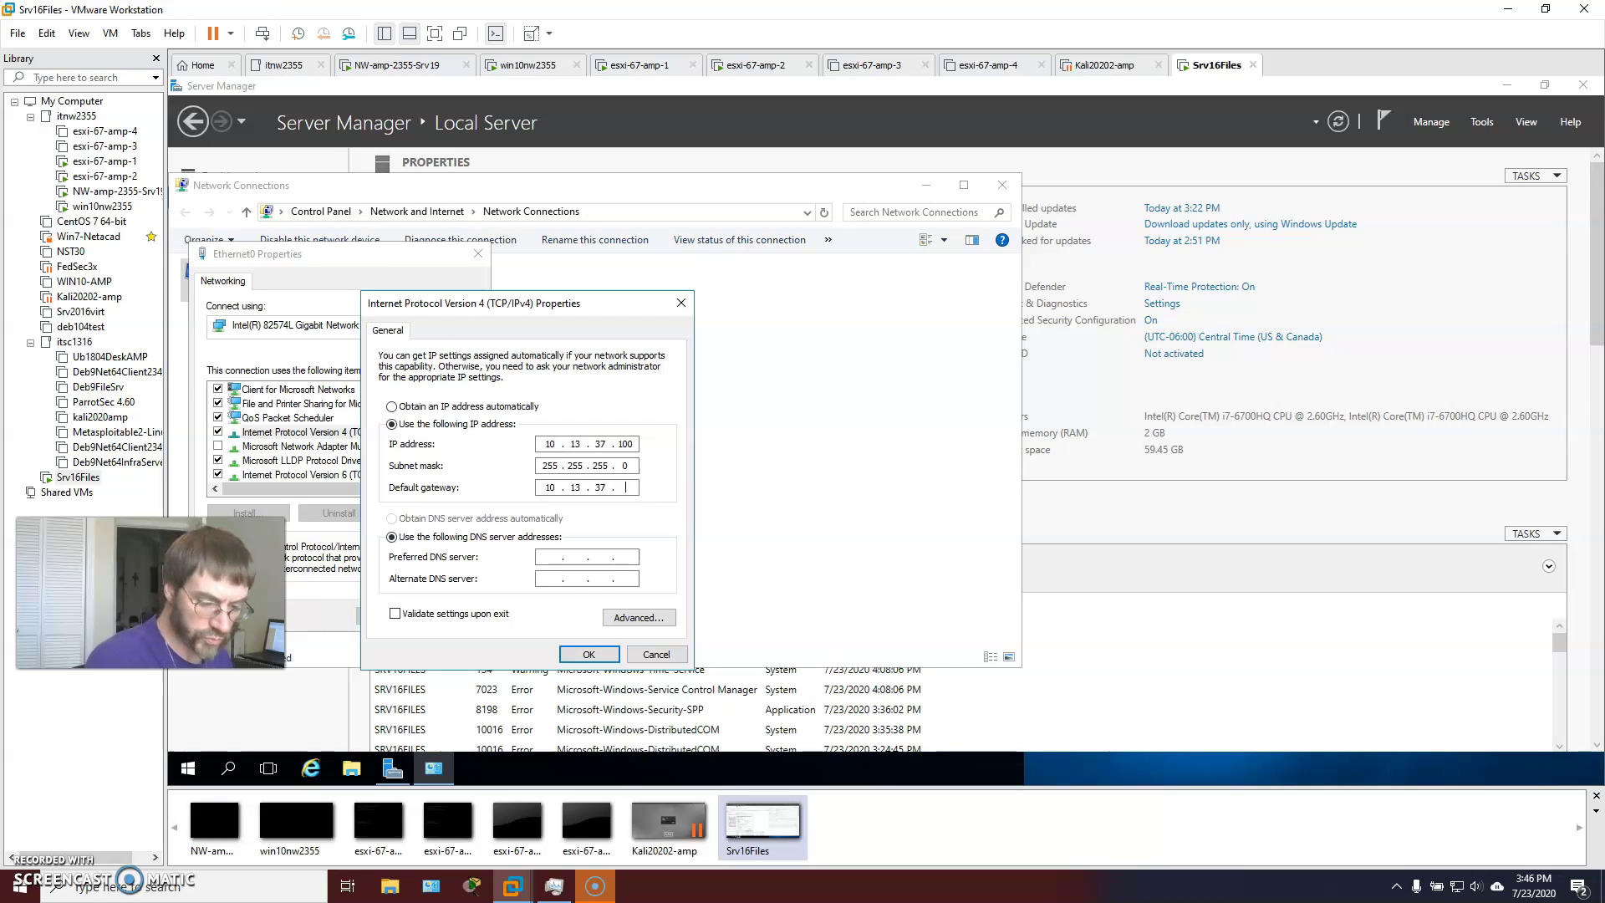
{"action": "type", "text": "1"}
{"action": "left_click", "coordinate": [545, 556]}
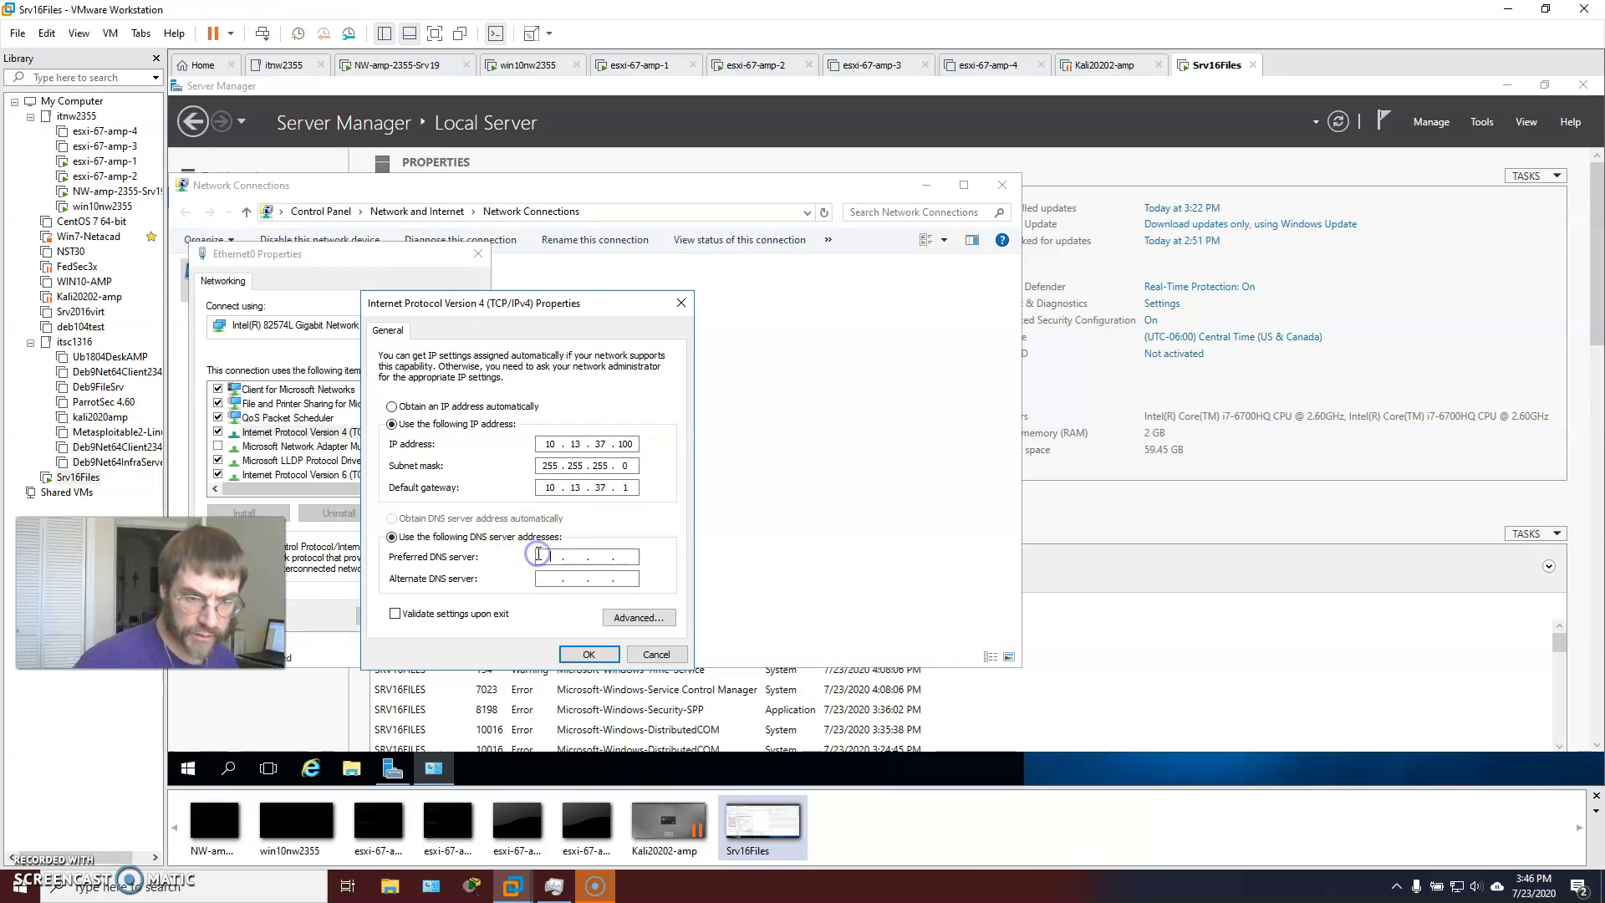
{"action": "type", "text": "10."}
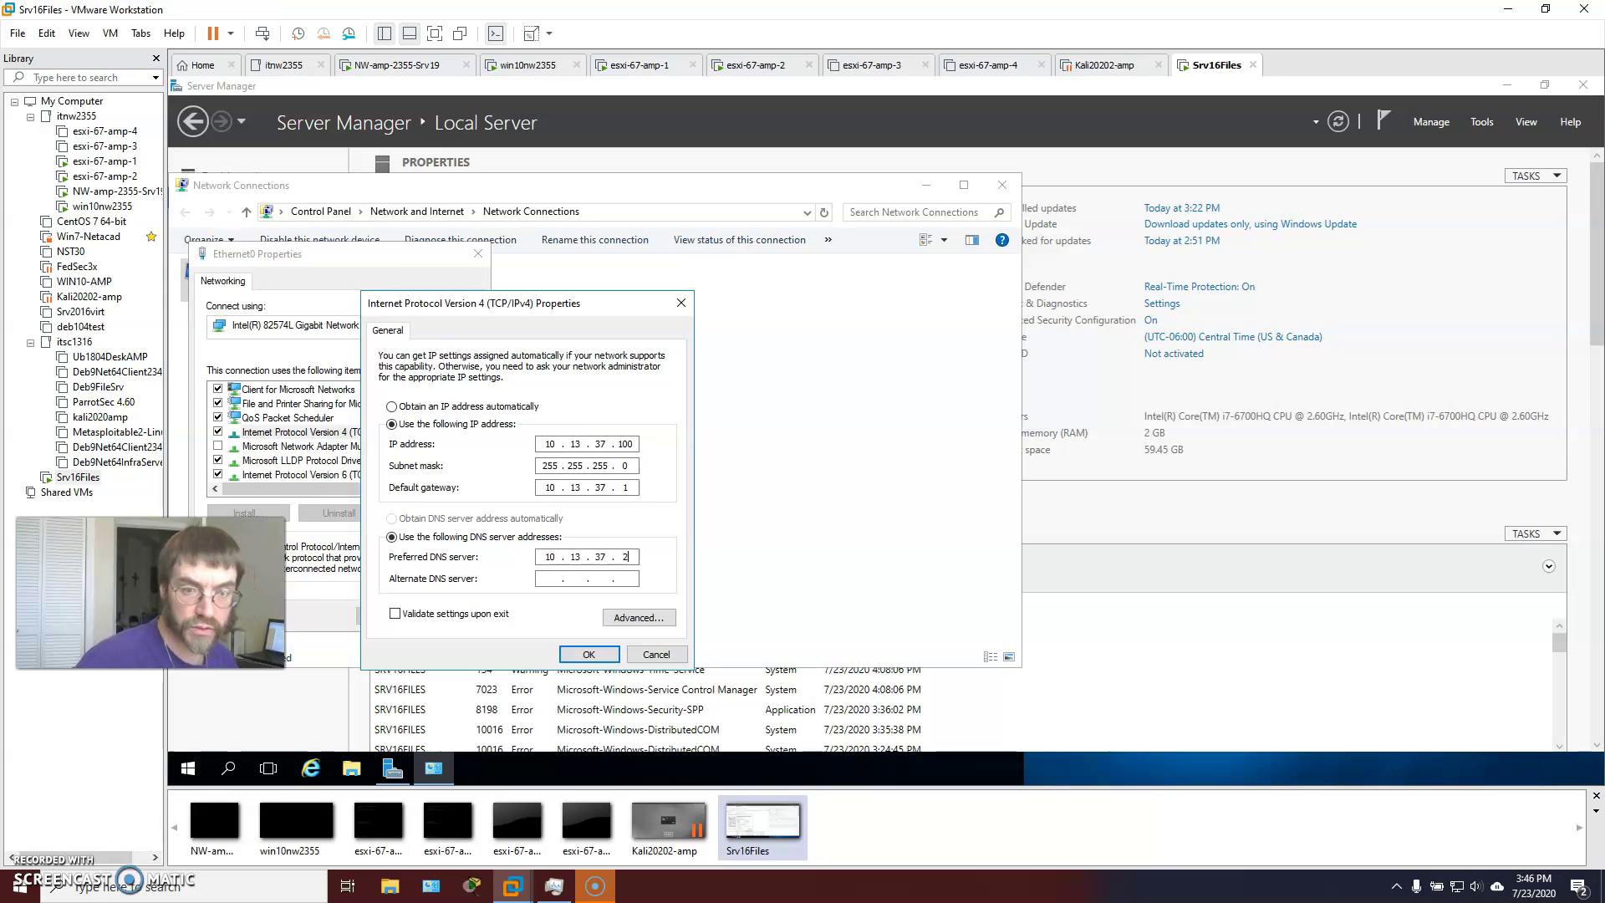
Enable validation of the settings upon exit and apply the IPv4 configuration to Ethernet0.
{"action": "left_click", "coordinate": [394, 612]}
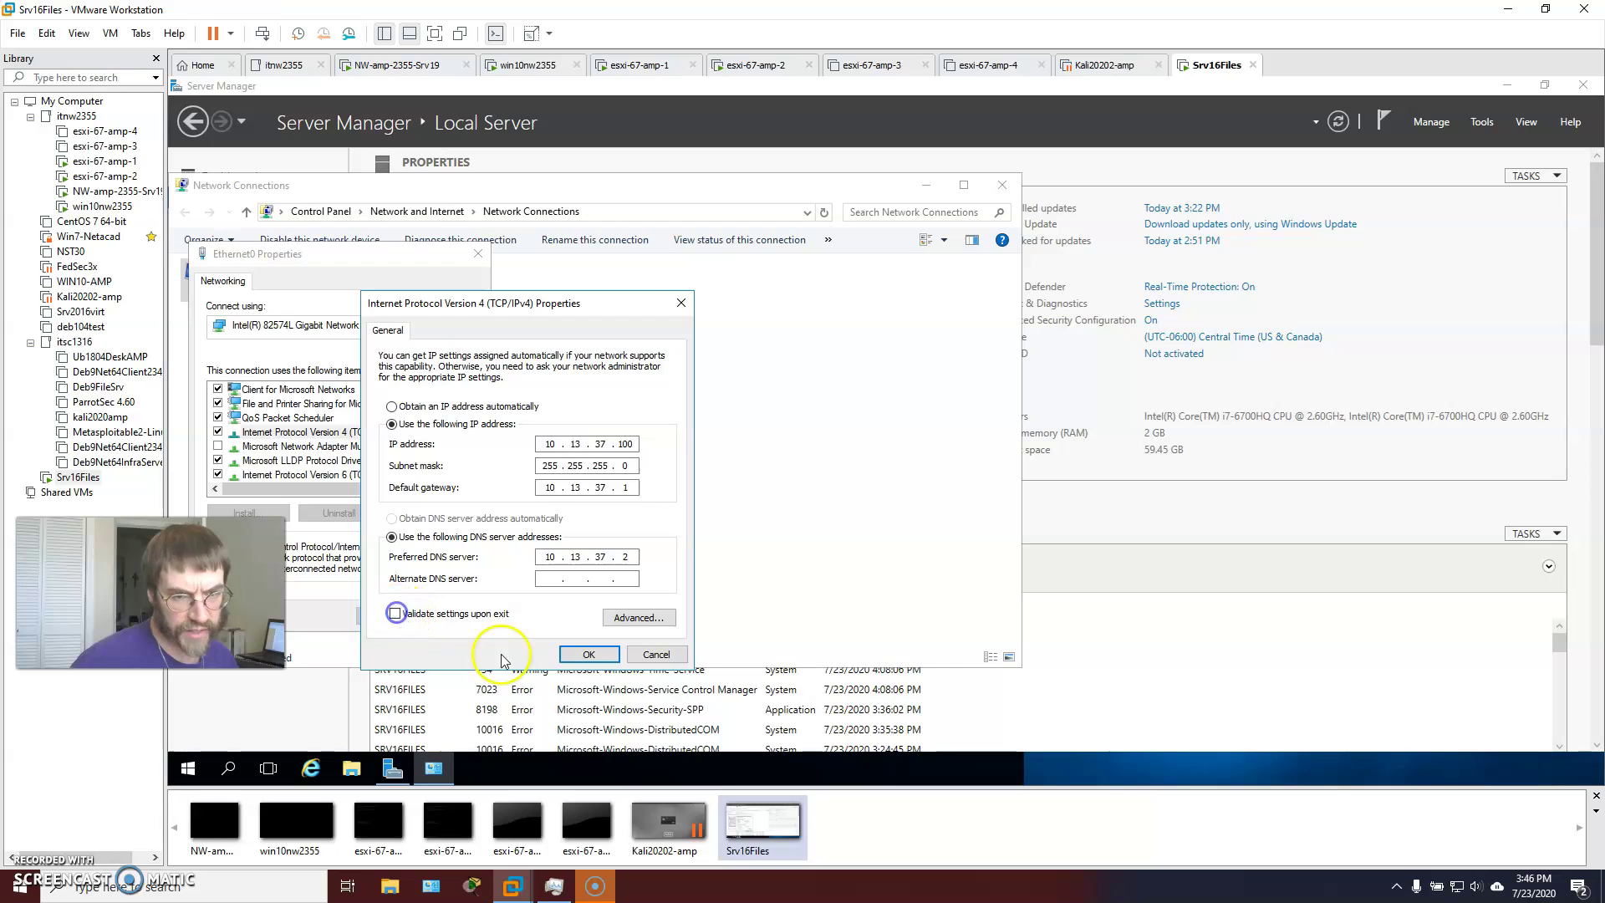
{"action": "left_click", "coordinate": [395, 613]}
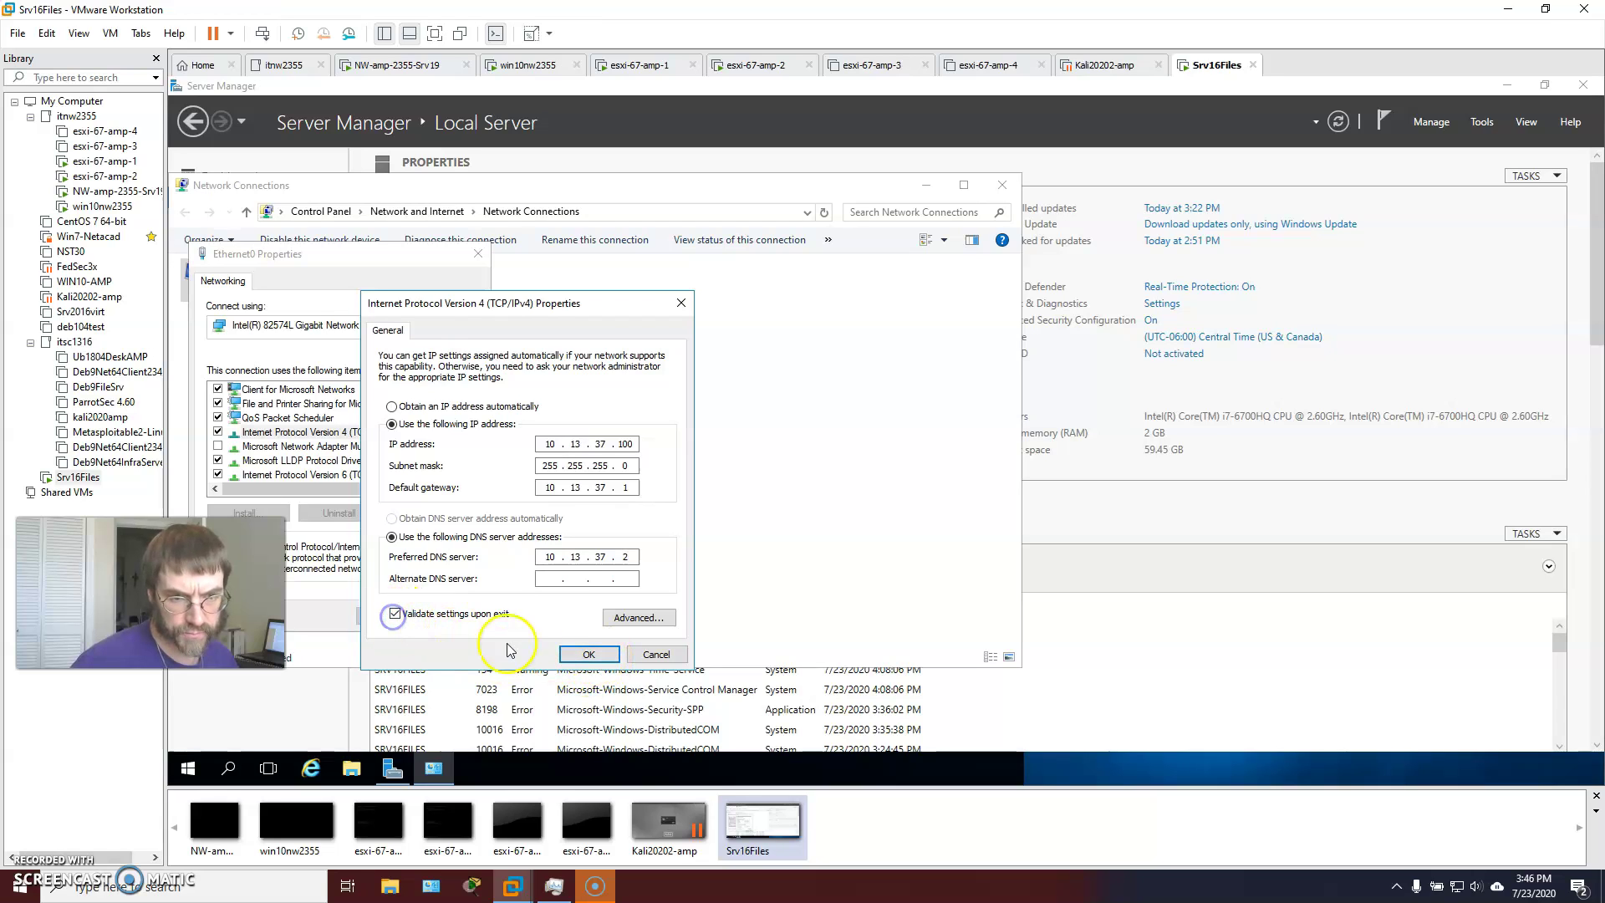
{"action": "left_click", "coordinate": [588, 654]}
{"action": "left_click", "coordinate": [390, 617]}
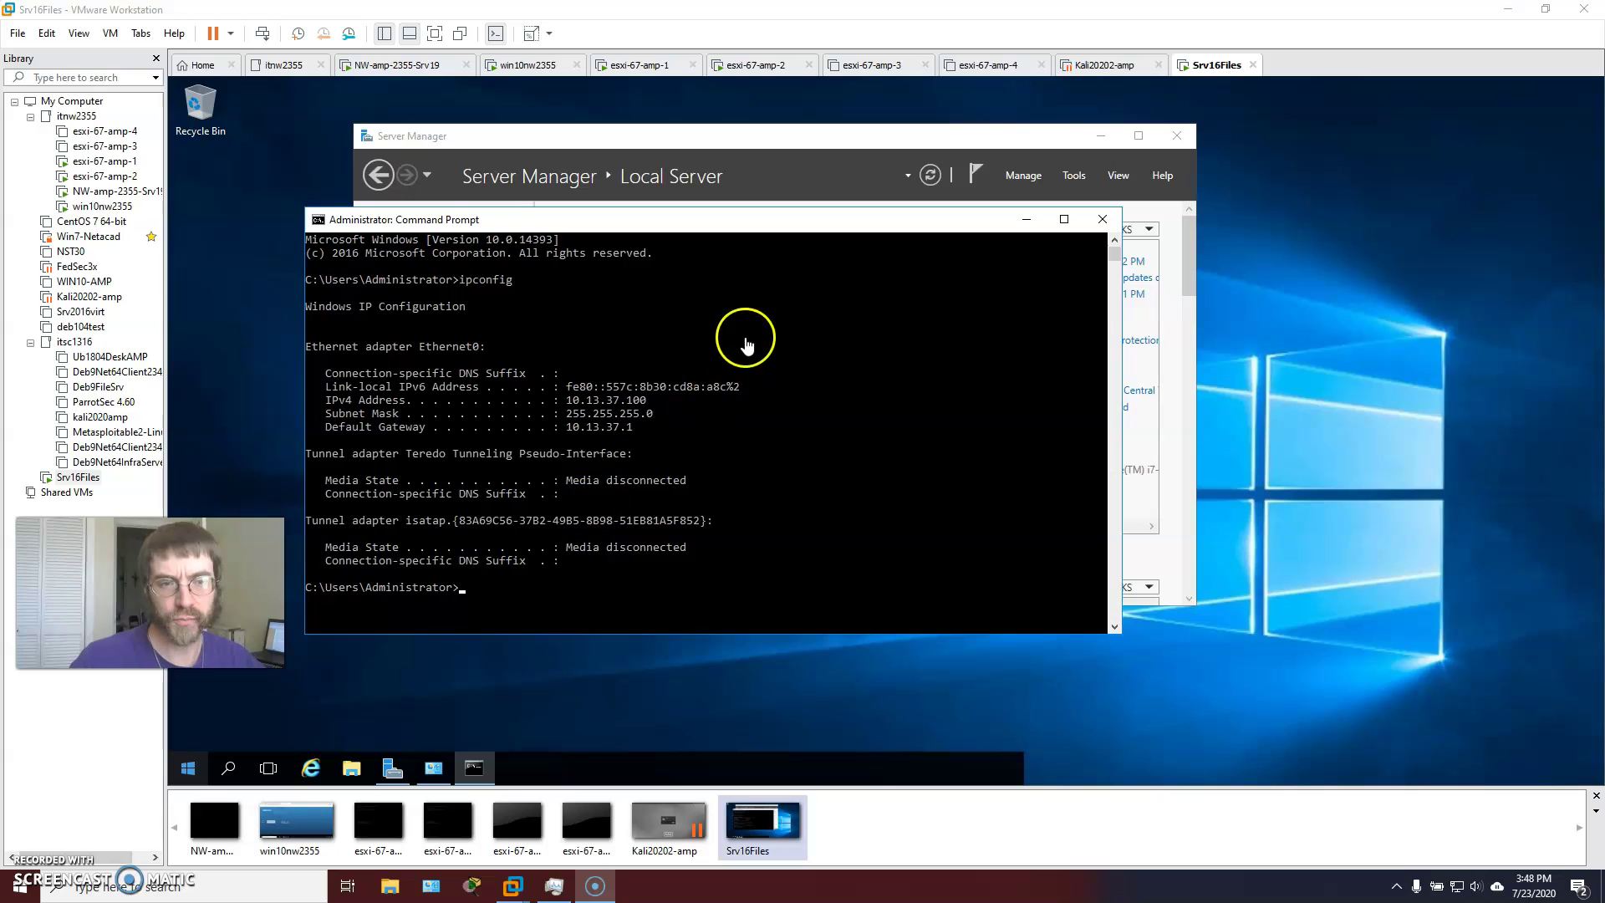
Restore Server Manager to a smaller window and move it aside to uncover more of the Command Prompt.
{"action": "left_click", "coordinate": [864, 144]}
{"action": "double_click", "coordinate": [863, 134]}
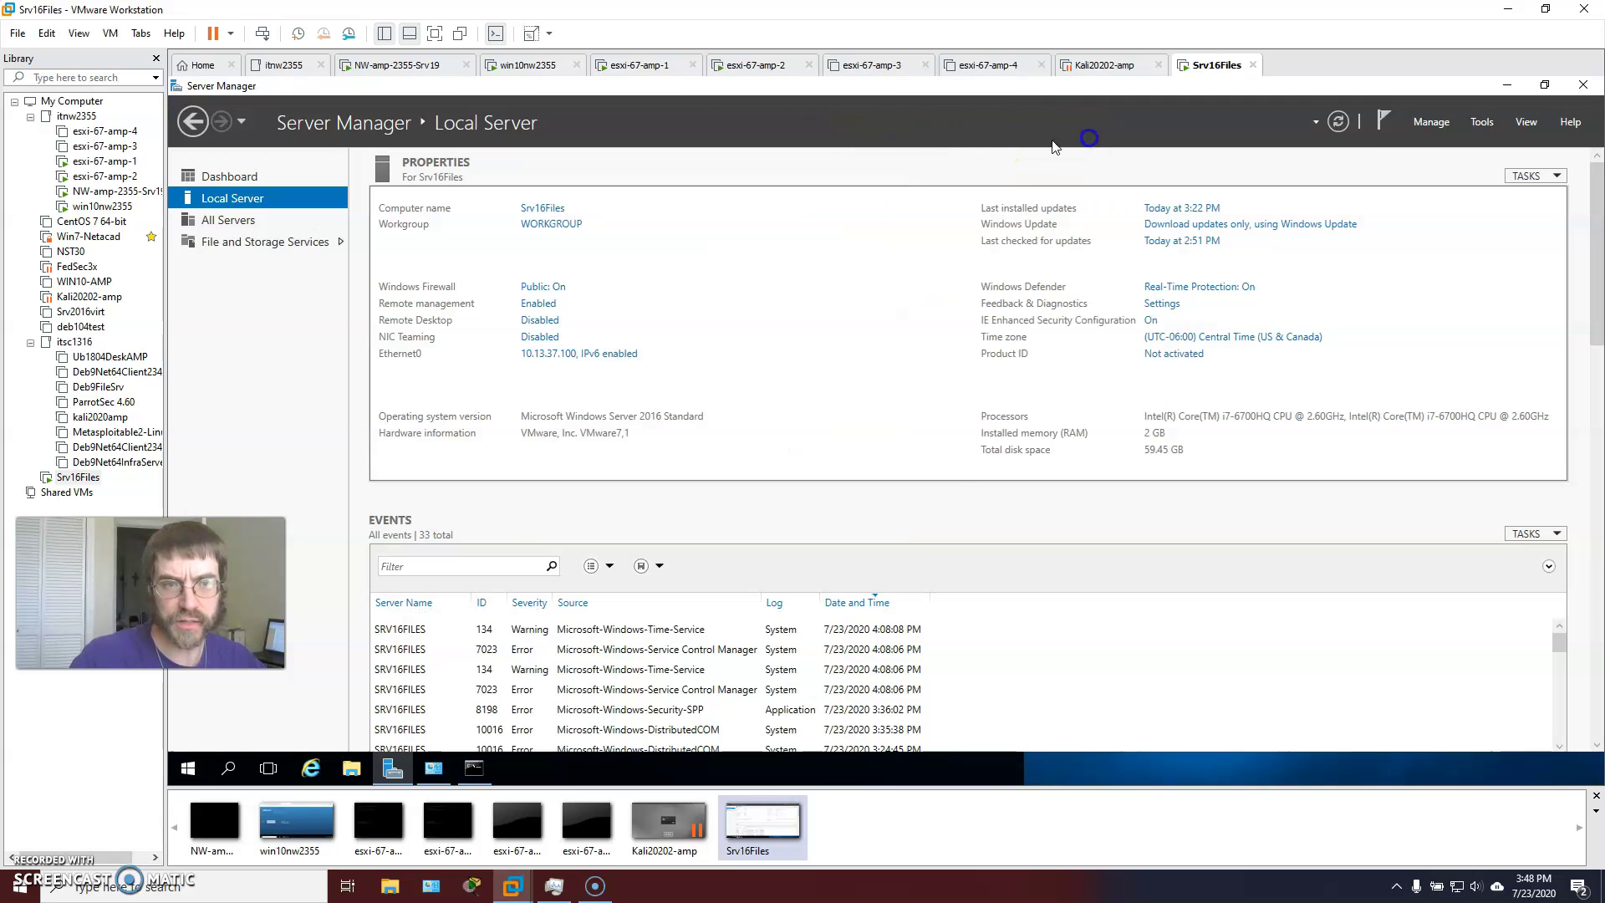
{"action": "left_click", "coordinate": [1544, 84]}
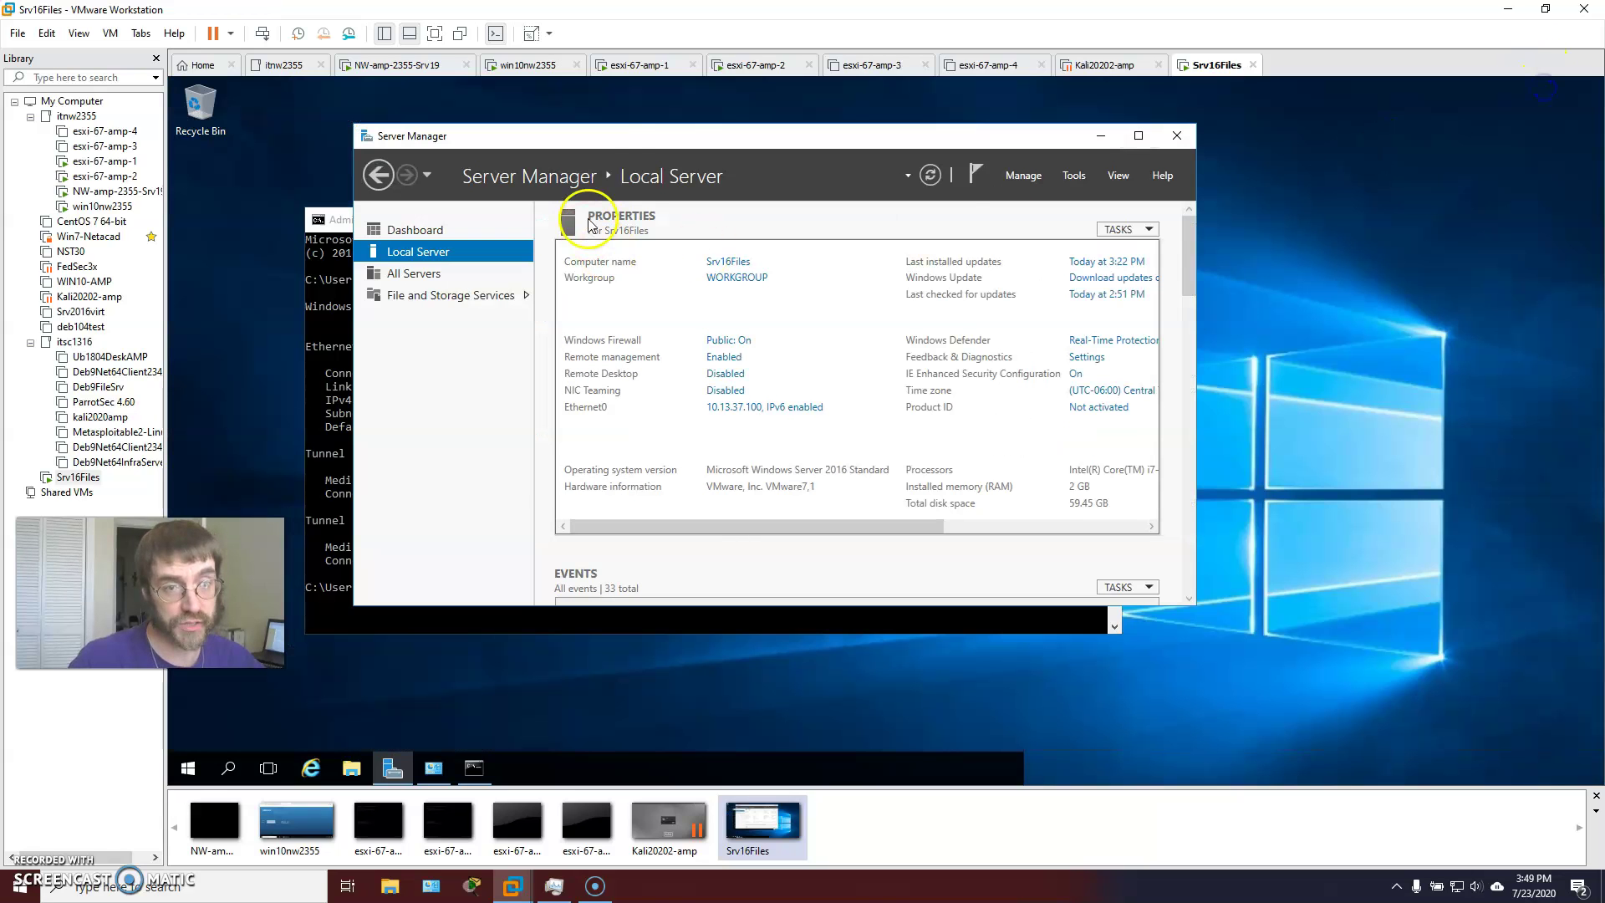
{"action": "left_click_drag", "start_coordinate": [663, 132], "coordinate": [938, 138]}
Run ipconfig /all in the Command Prompt to check the full network configuration.
{"action": "left_click", "coordinate": [428, 220]}
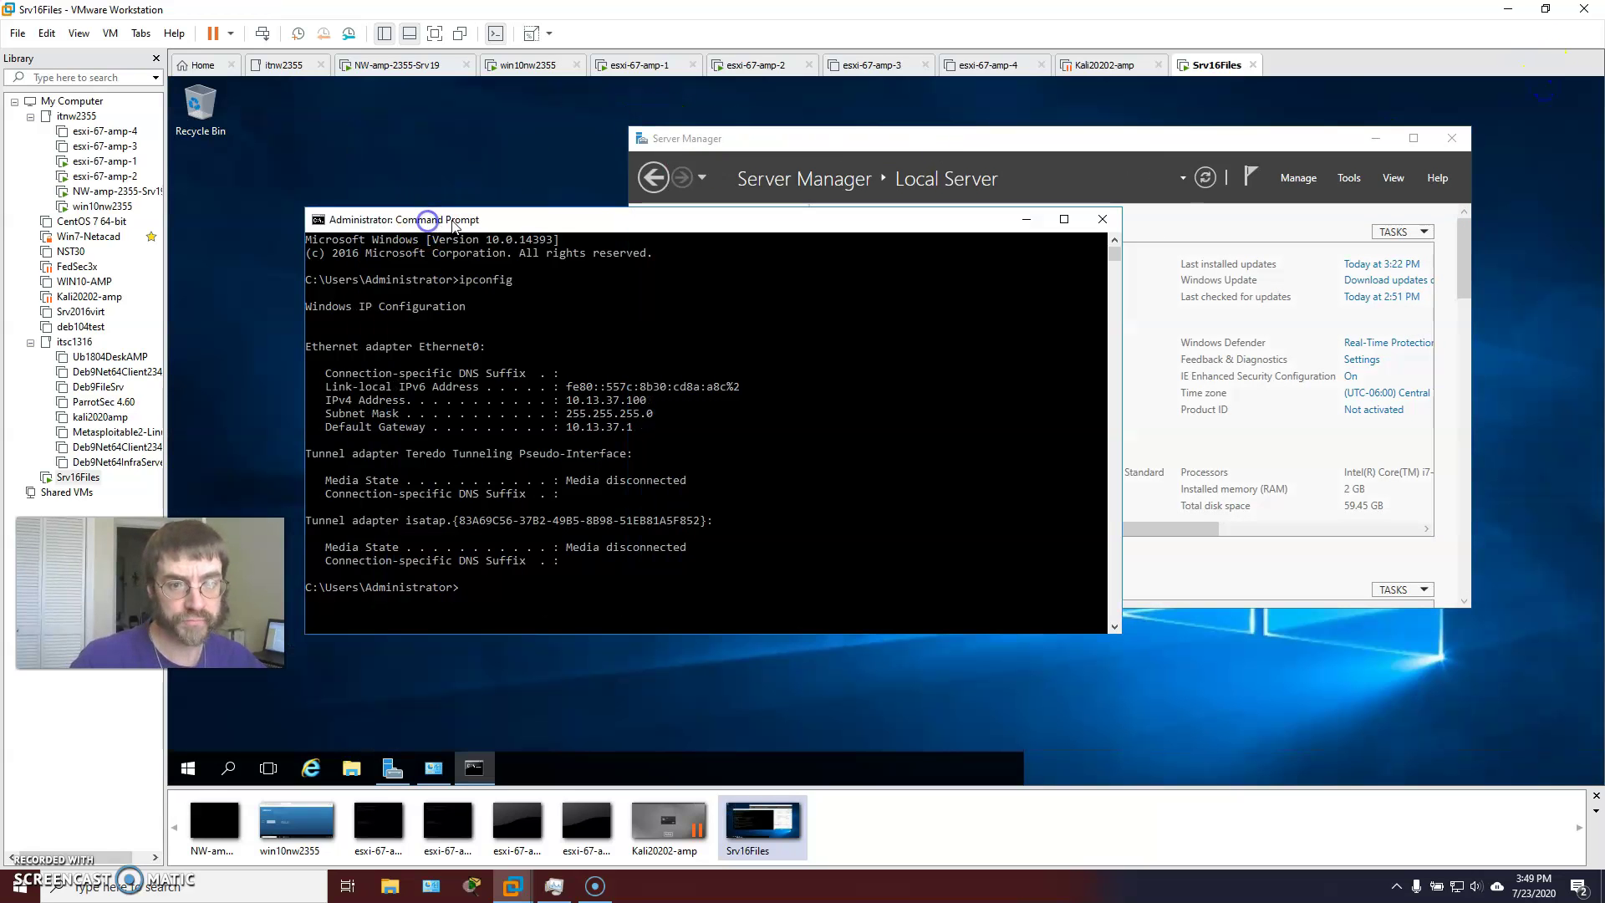
{"action": "type", "text": "ipn"}
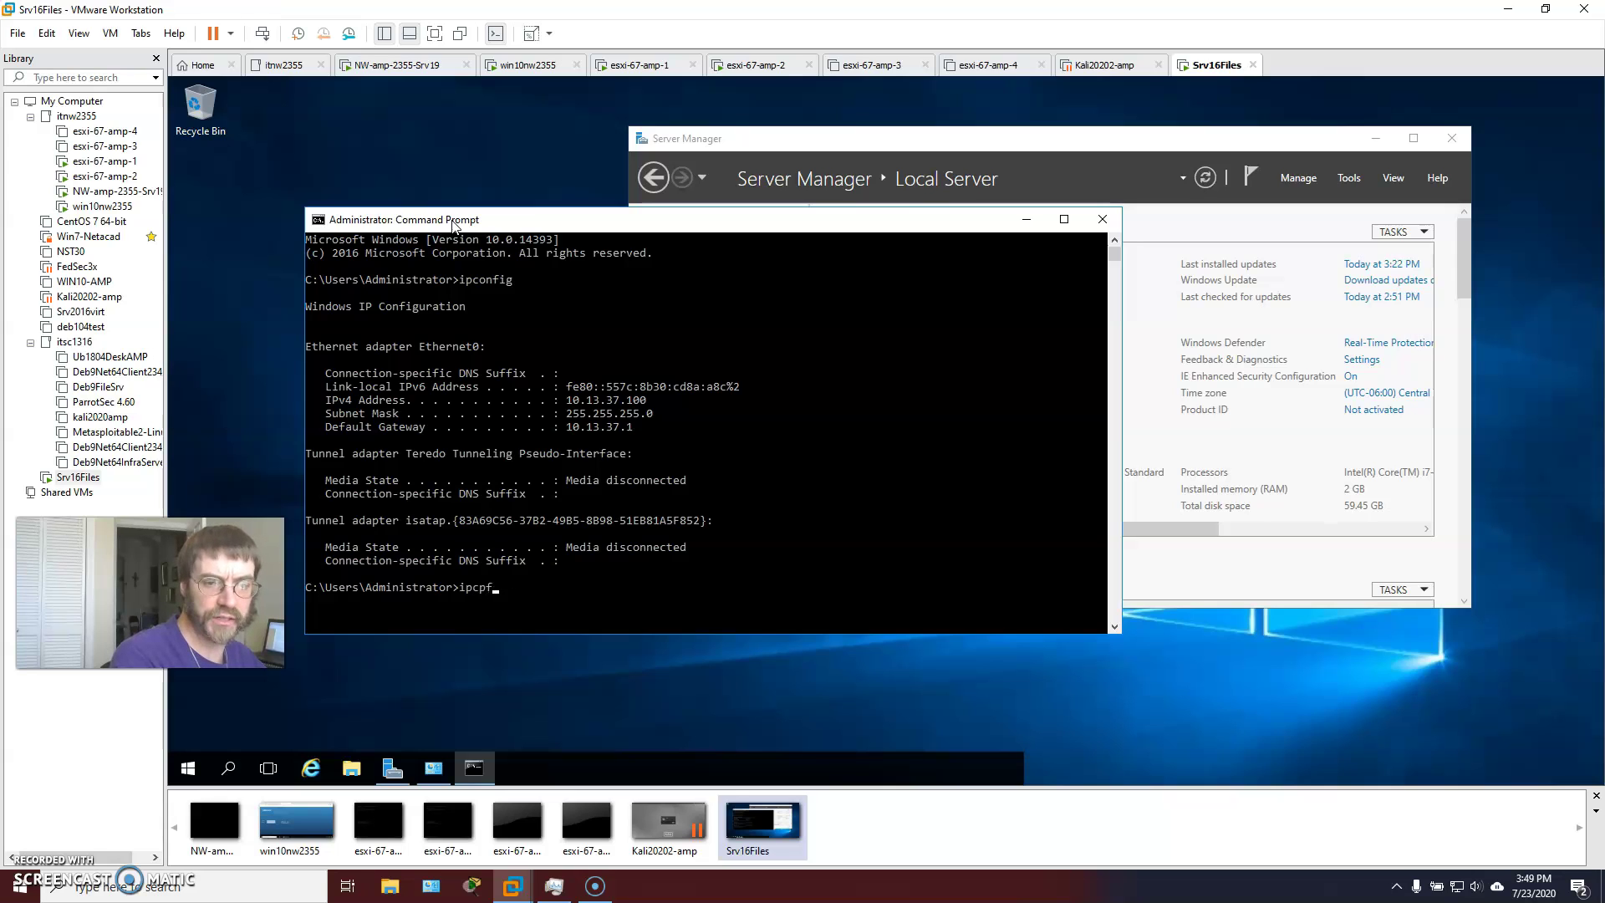
{"action": "key", "text": "BackSpace"}
{"action": "key", "text": "BackSpace"}
{"action": "key", "text": "BackSpace"}
{"action": "type", "text": "g /all"}
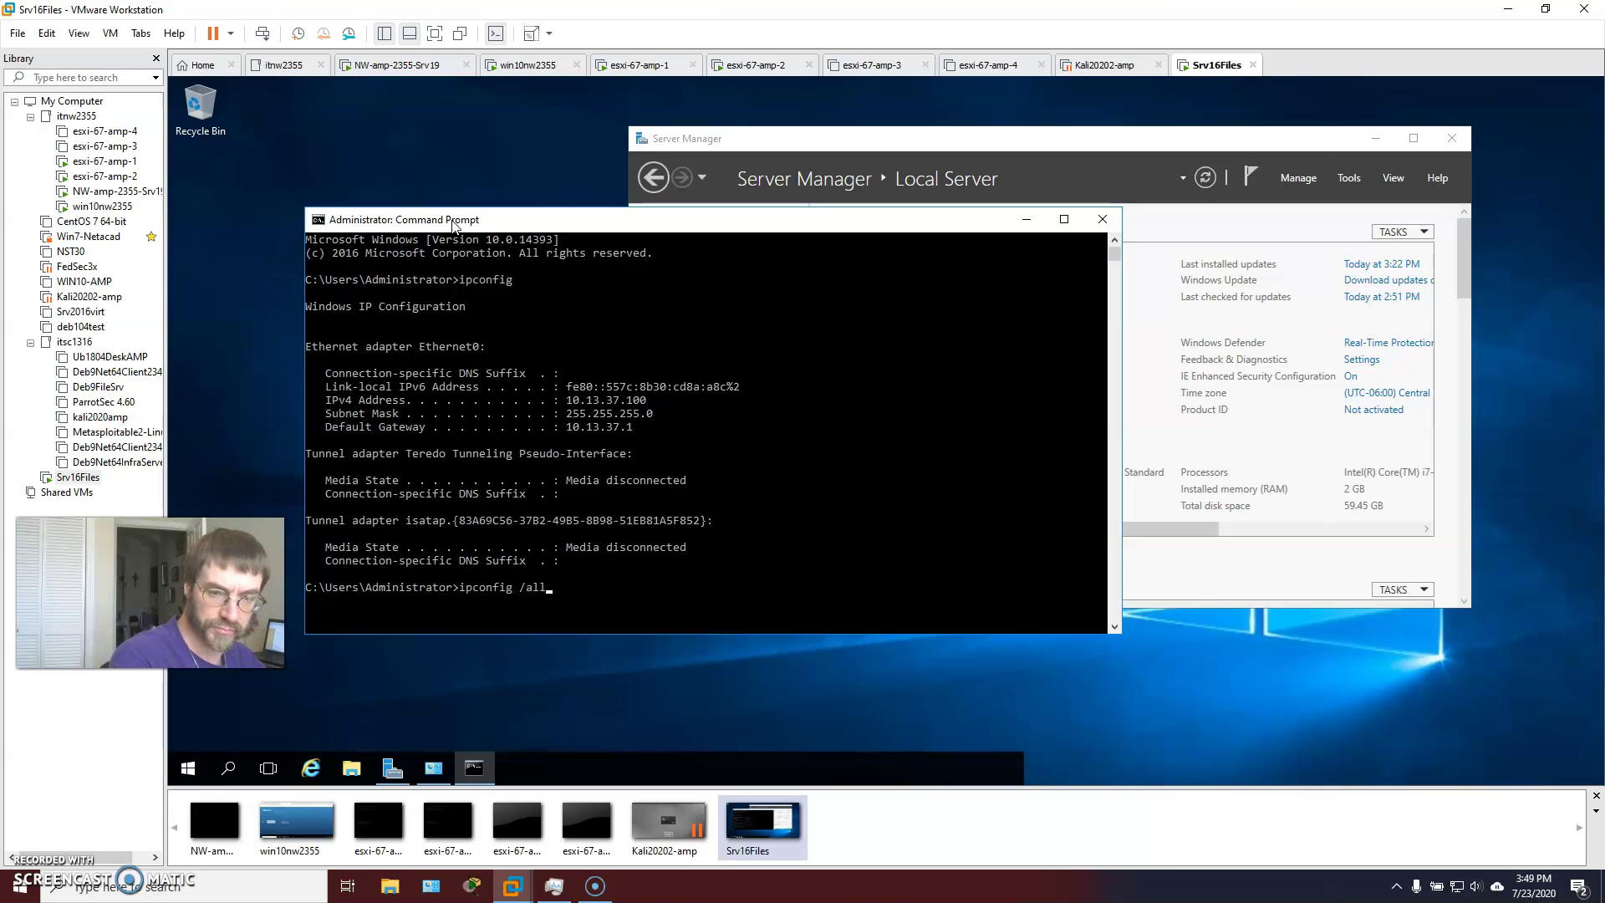
{"action": "key", "text": "Return"}
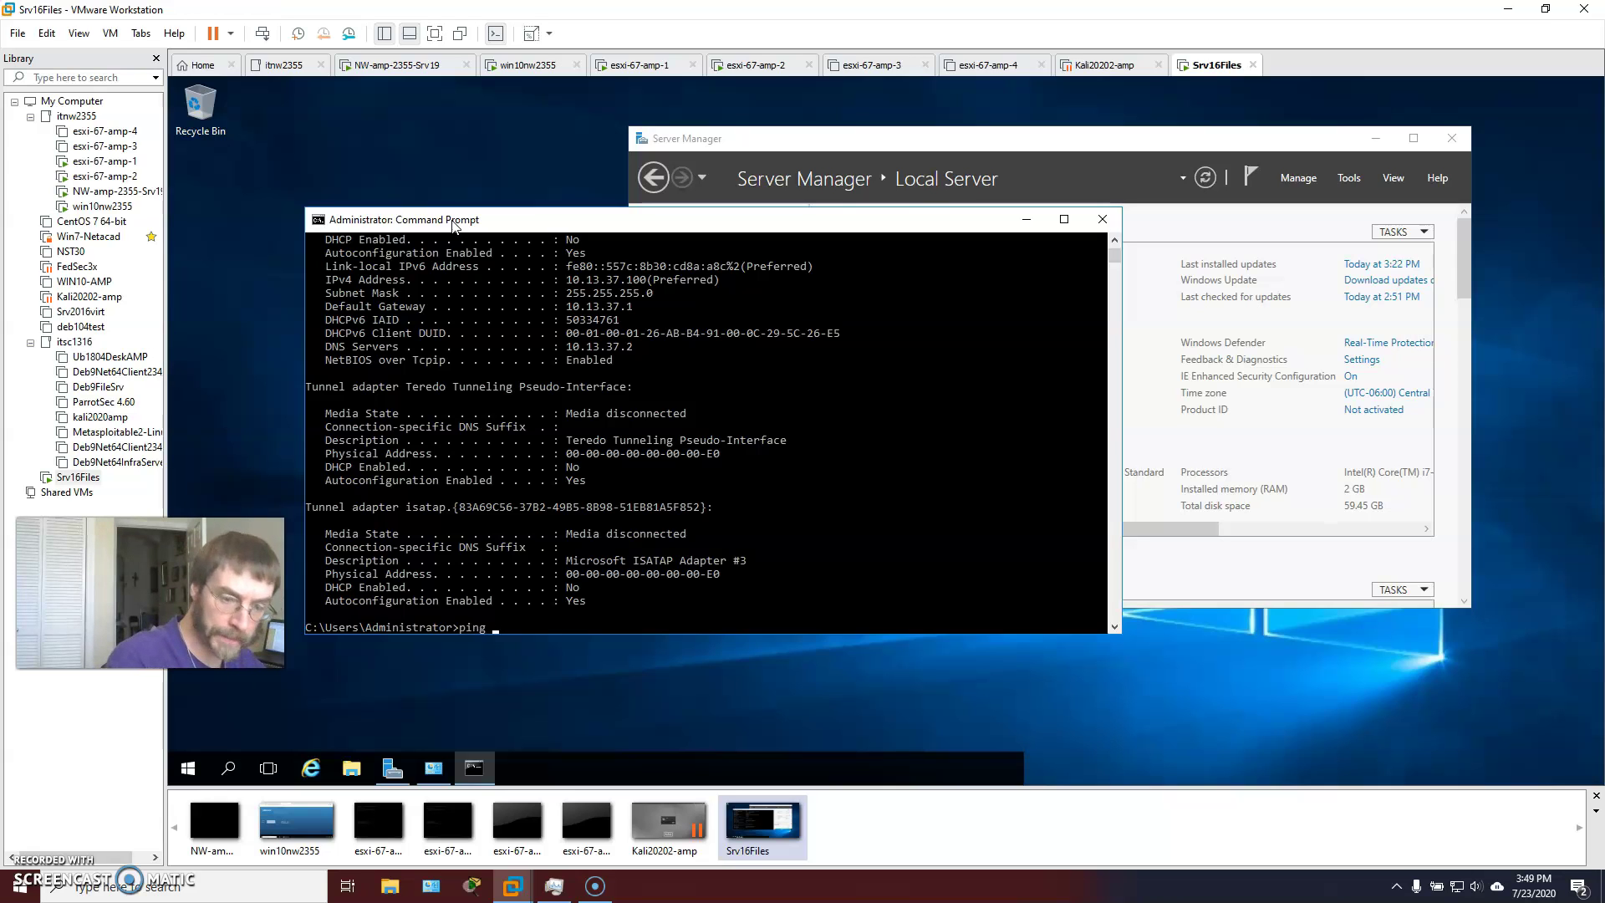
Ping the DNS server at 10.13.37.2 to test connectivity.
{"action": "type", "text": "ping 10.13.3"}
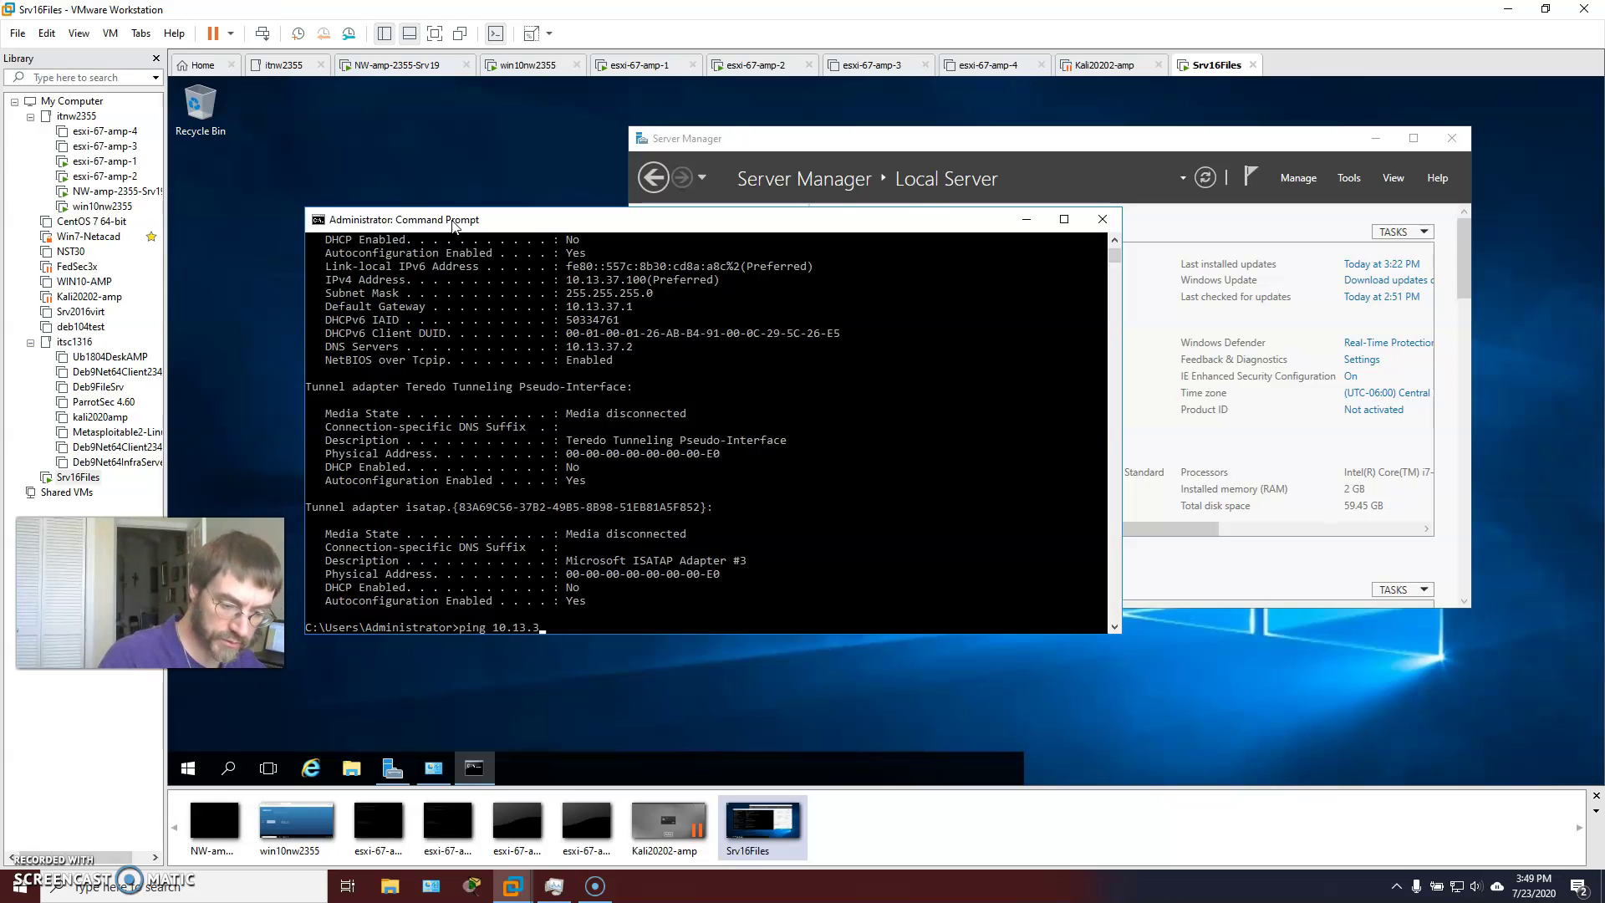
{"action": "type", "text": "7.2"}
{"action": "key", "text": "Return"}
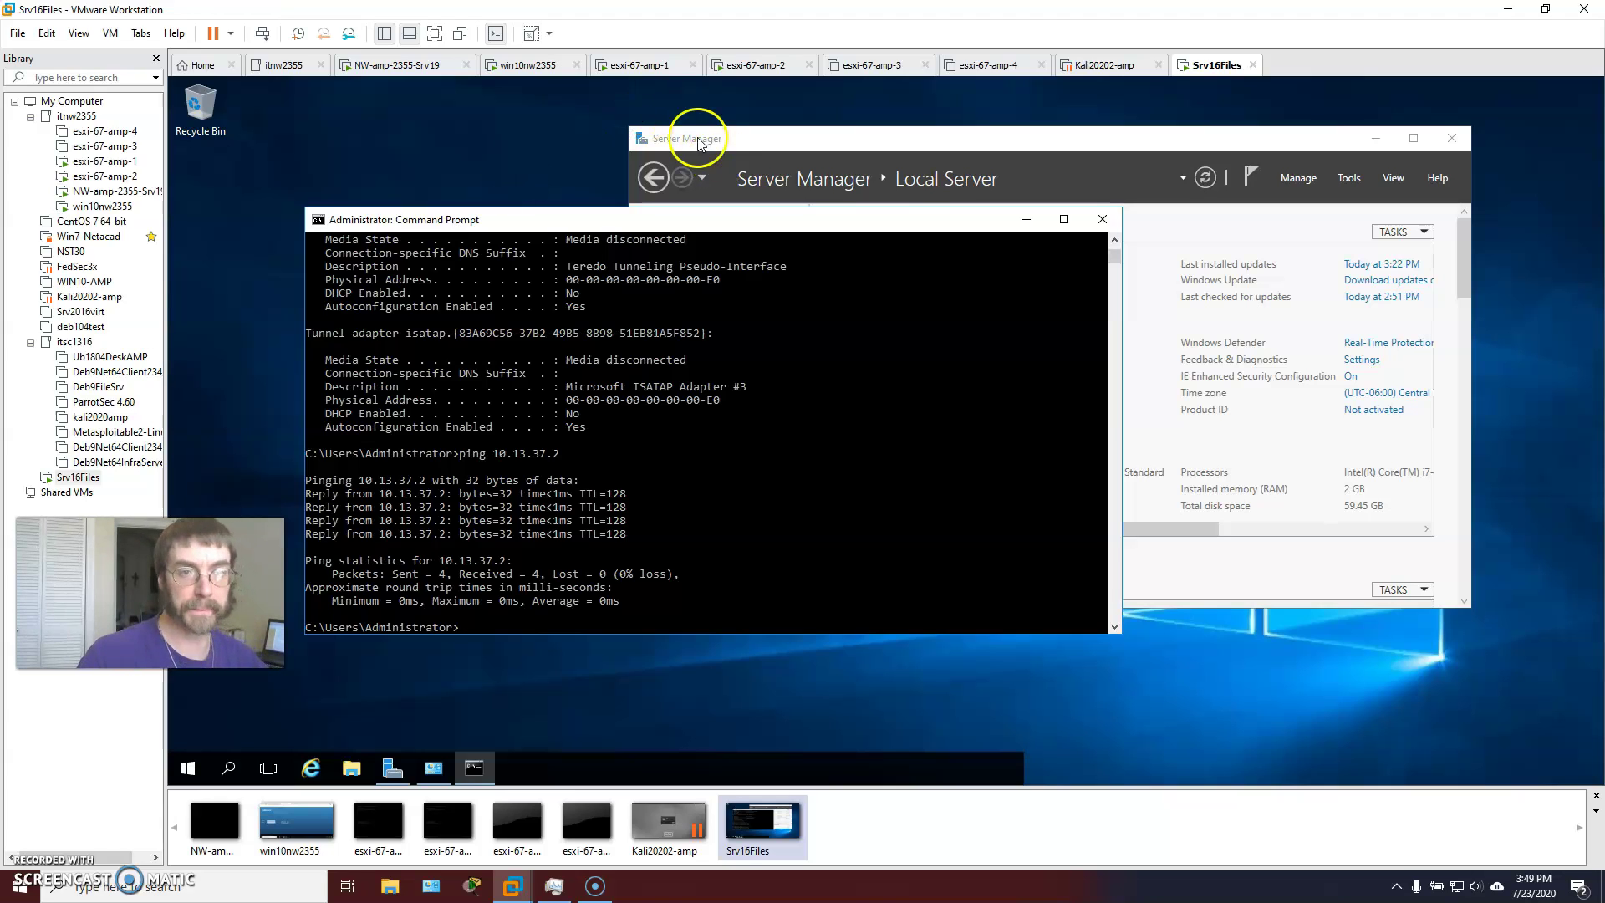
Change the server's membership from workgroup to the domain cyberpenguin.fbc through the Local Server properties in Server Manager.
{"action": "left_click", "coordinate": [844, 139]}
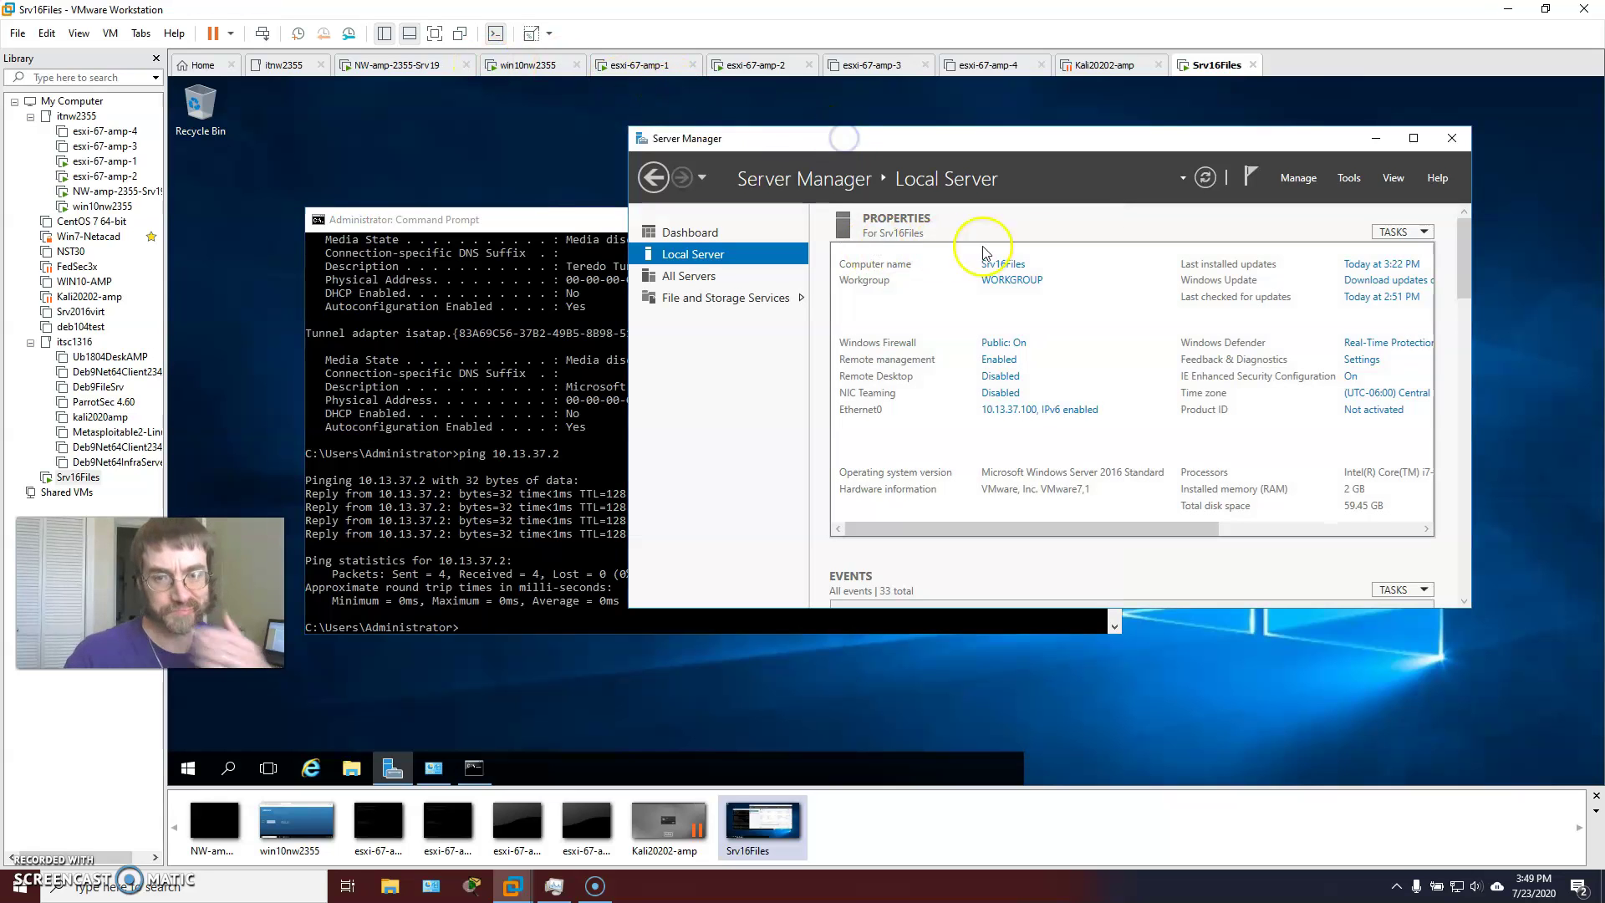
{"action": "left_click", "coordinate": [1037, 282]}
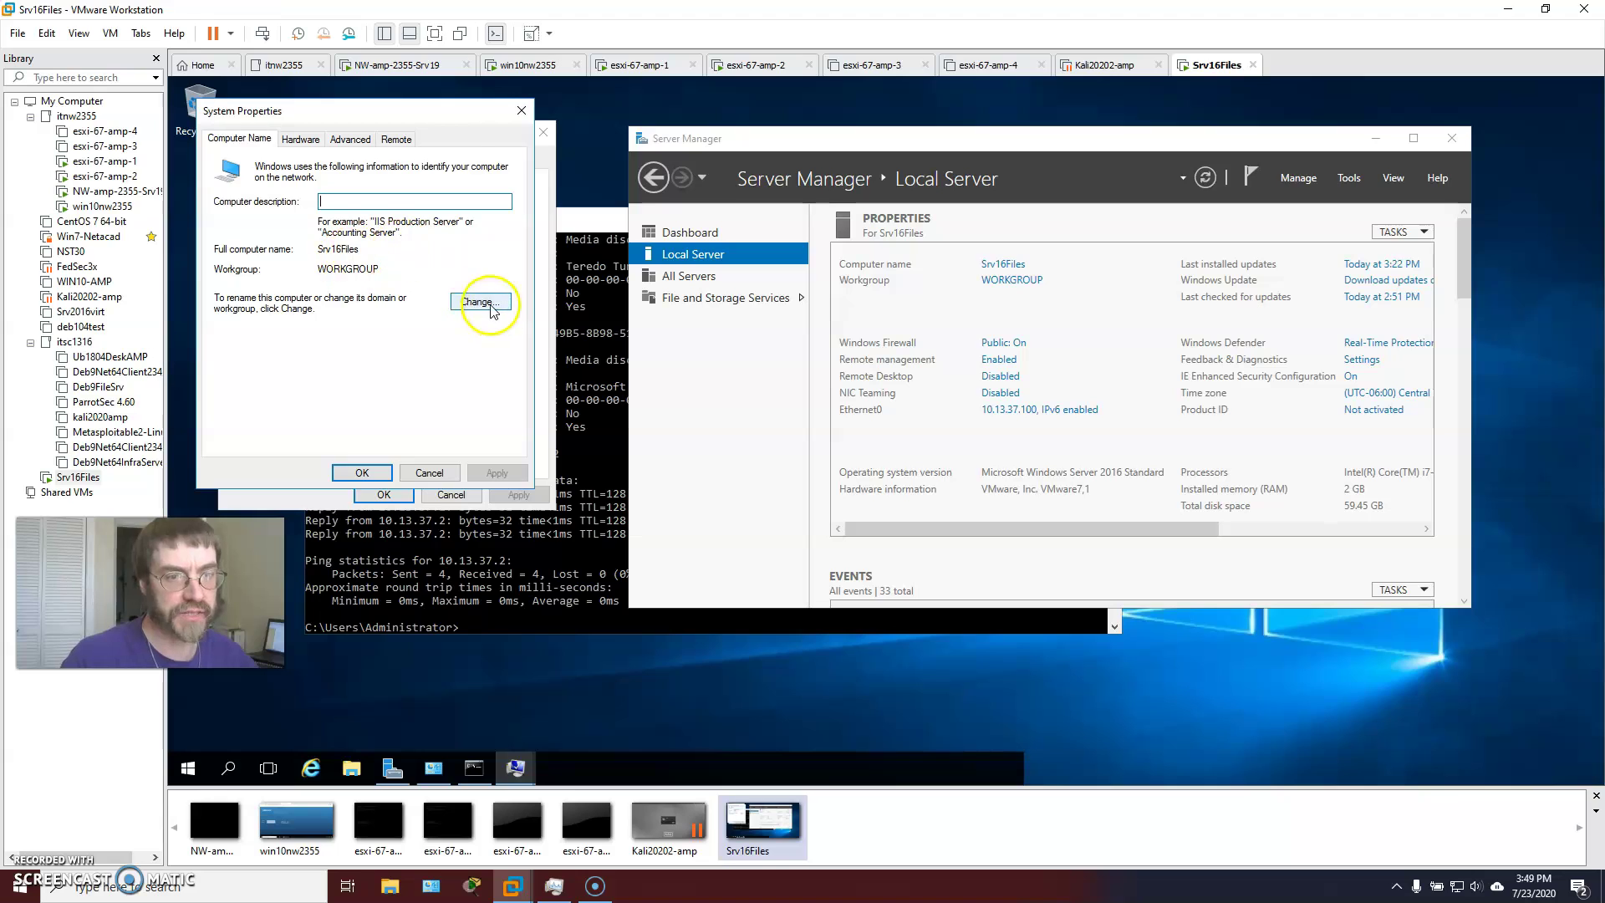
{"action": "left_click", "coordinate": [490, 301]}
{"action": "left_click", "coordinate": [231, 335]}
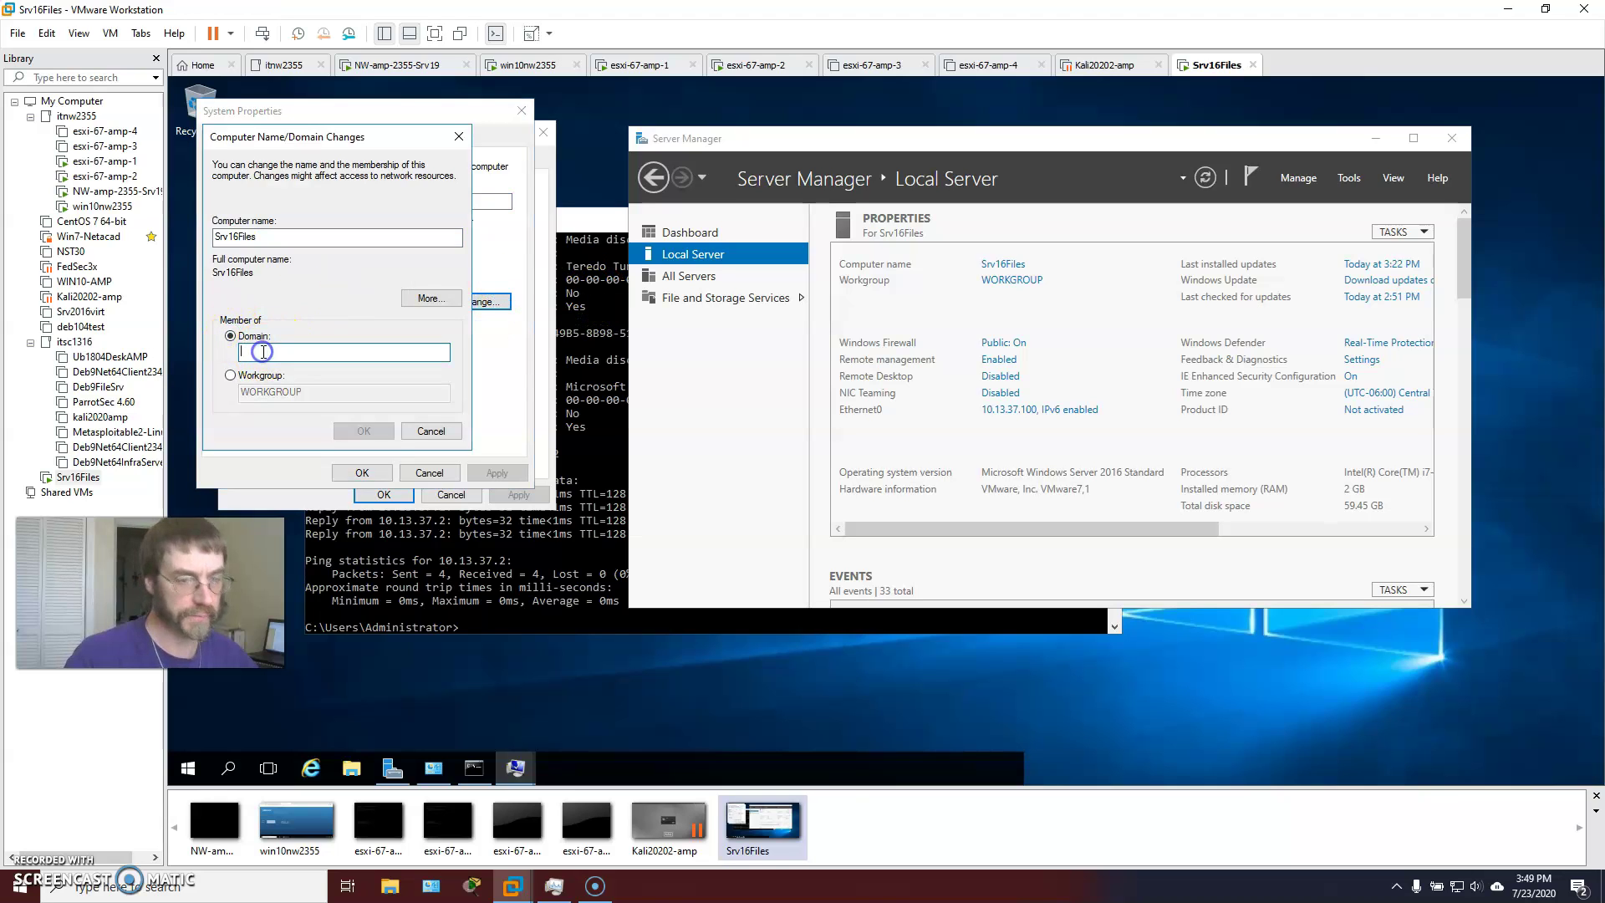
{"action": "left_click", "coordinate": [263, 352]}
{"action": "type", "text": "cyberpenguin.fbc"}
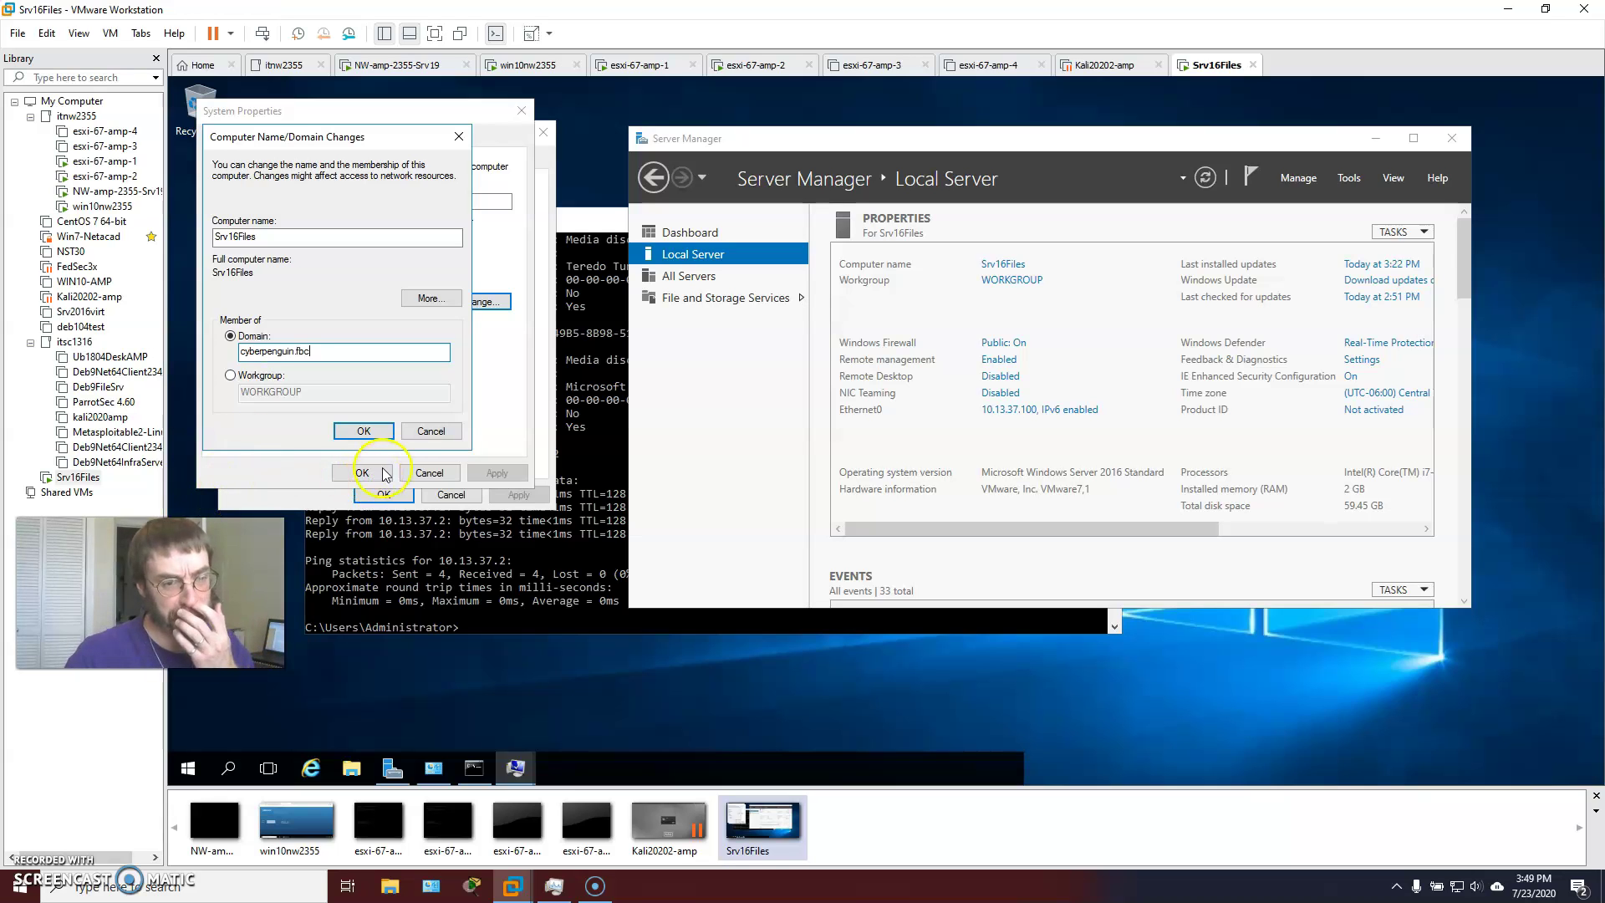
{"action": "left_click", "coordinate": [368, 431]}
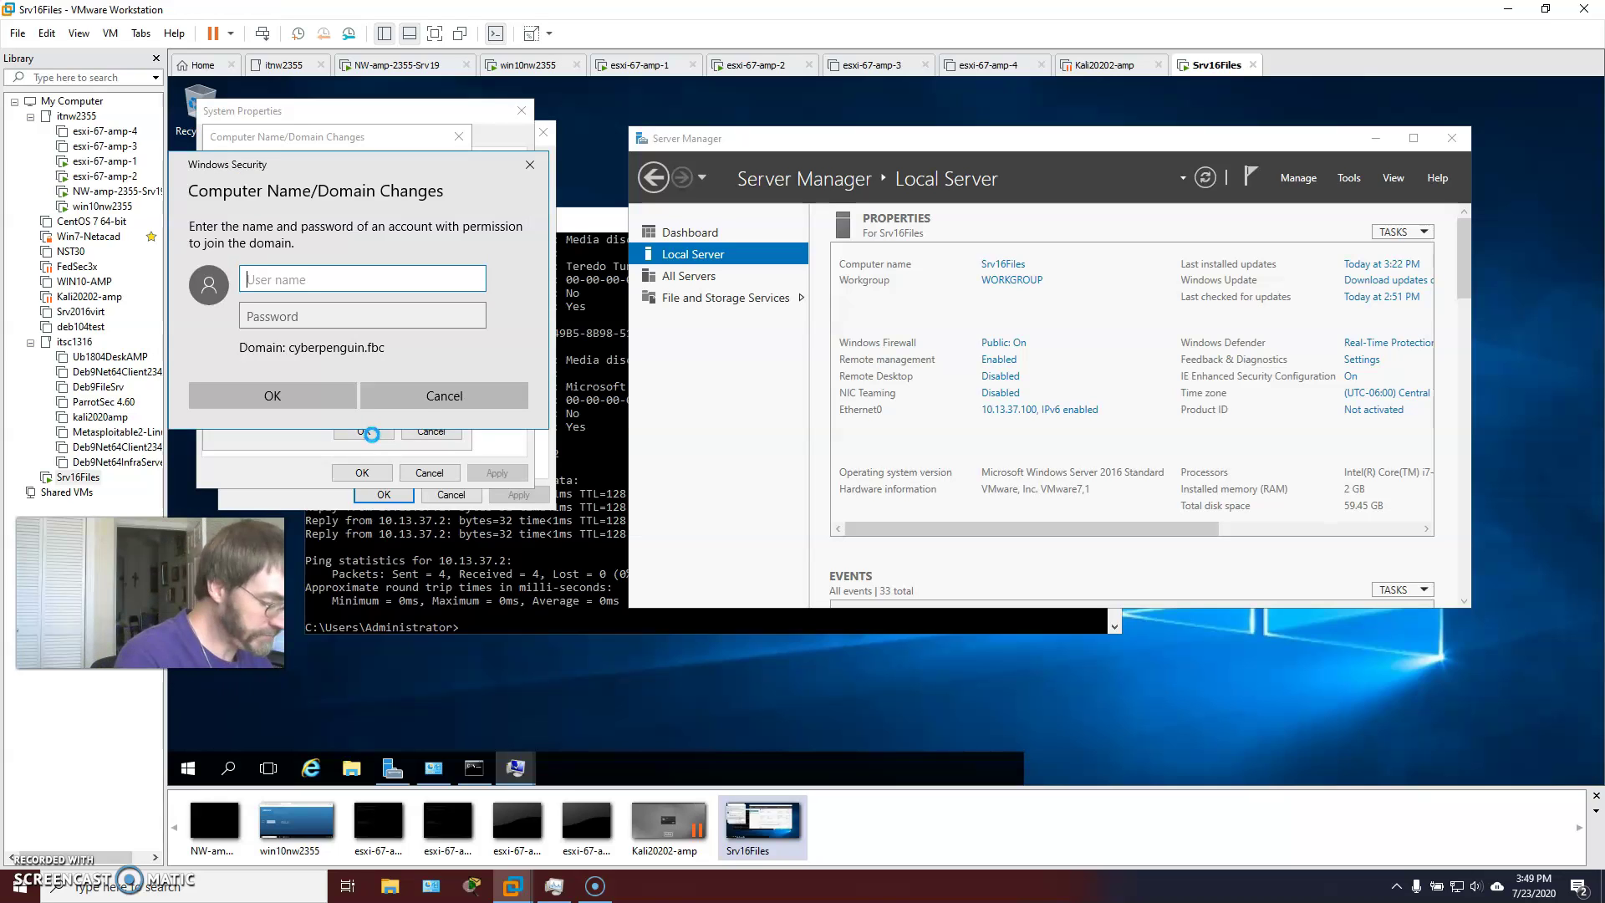
Enter the user name of the domain account permitted to join computers to the domain.
{"action": "type", "text": "Andrew"}
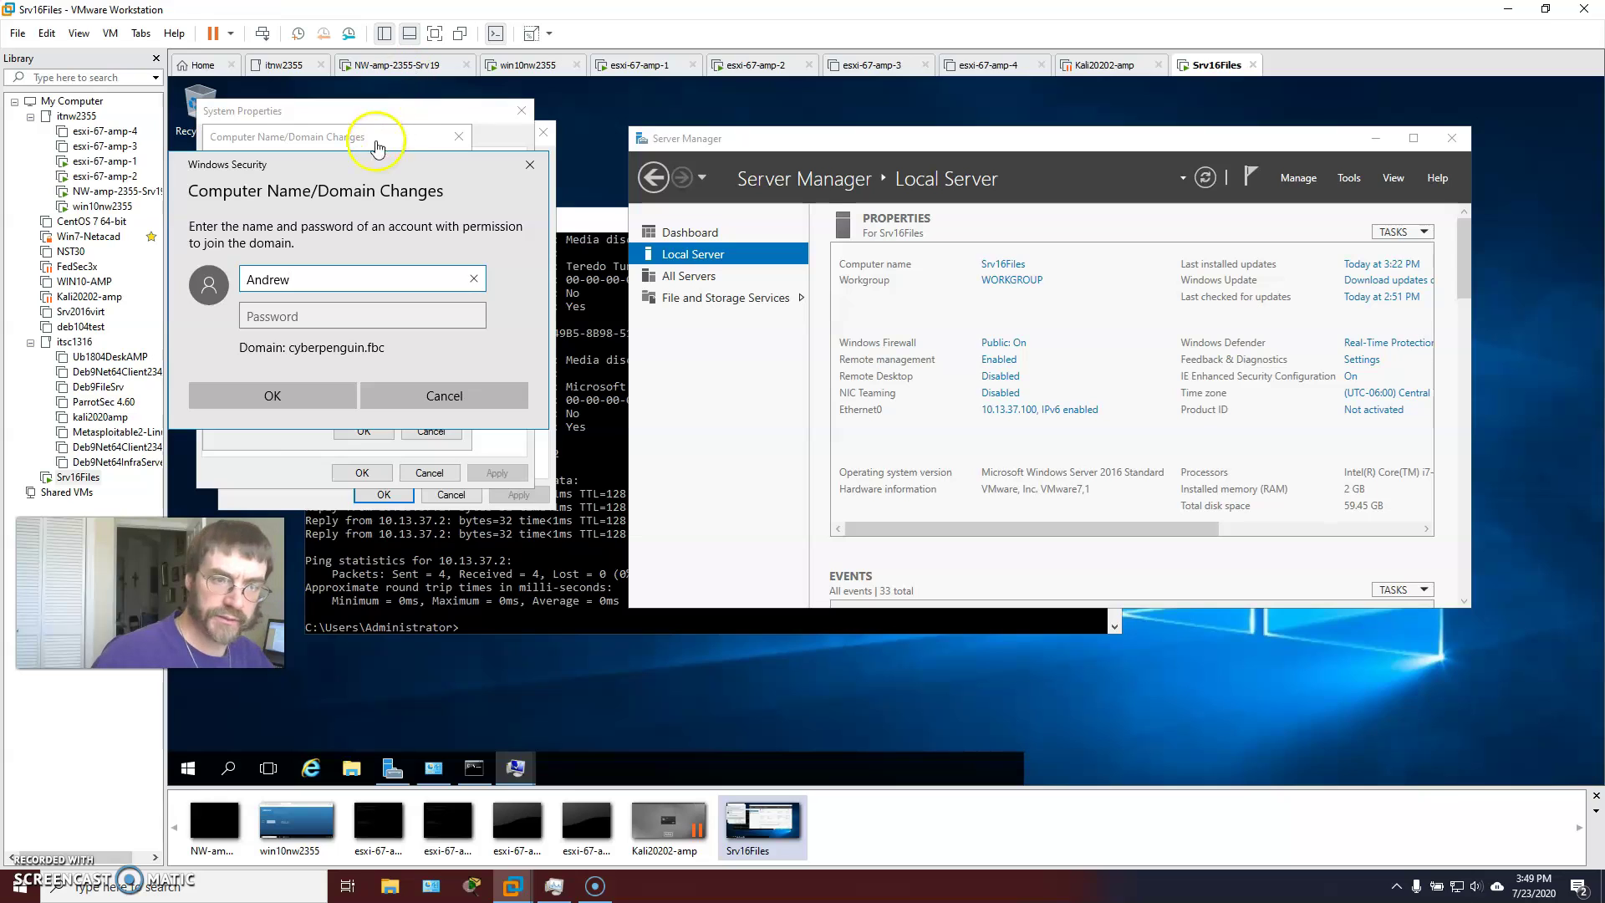
{"action": "left_click", "coordinate": [314, 272]}
{"action": "key", "text": "BackSpace"}
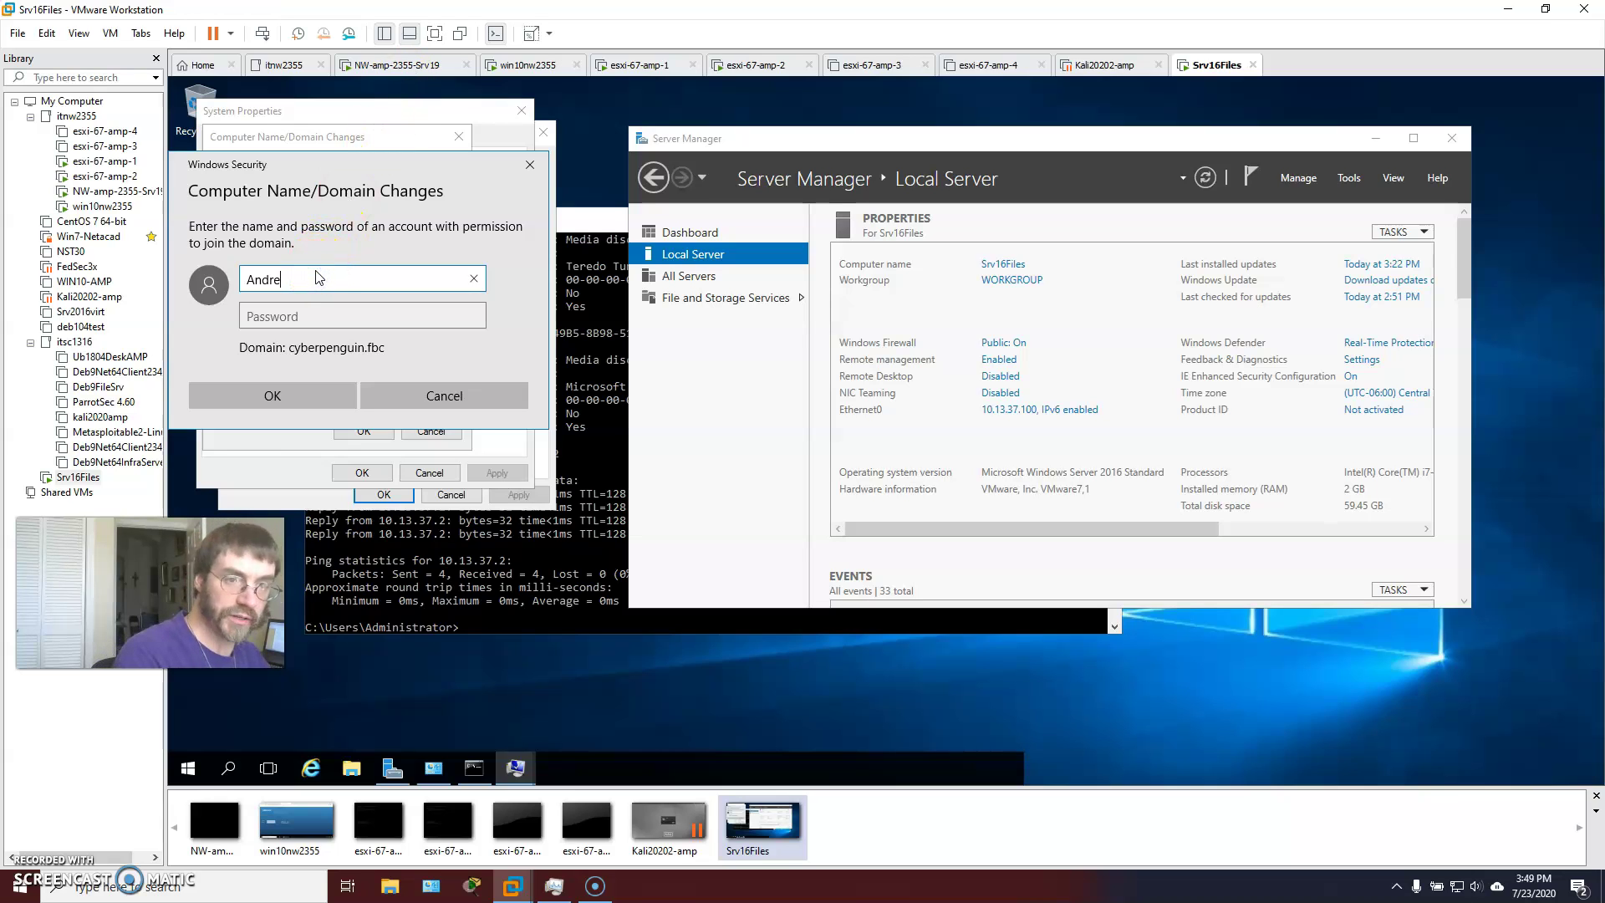
{"action": "key", "text": "BackSpace"}
{"action": "key", "text": "BackSpace"}
{"action": "type", "text": "amp"}
{"action": "key", "text": "Tab"}
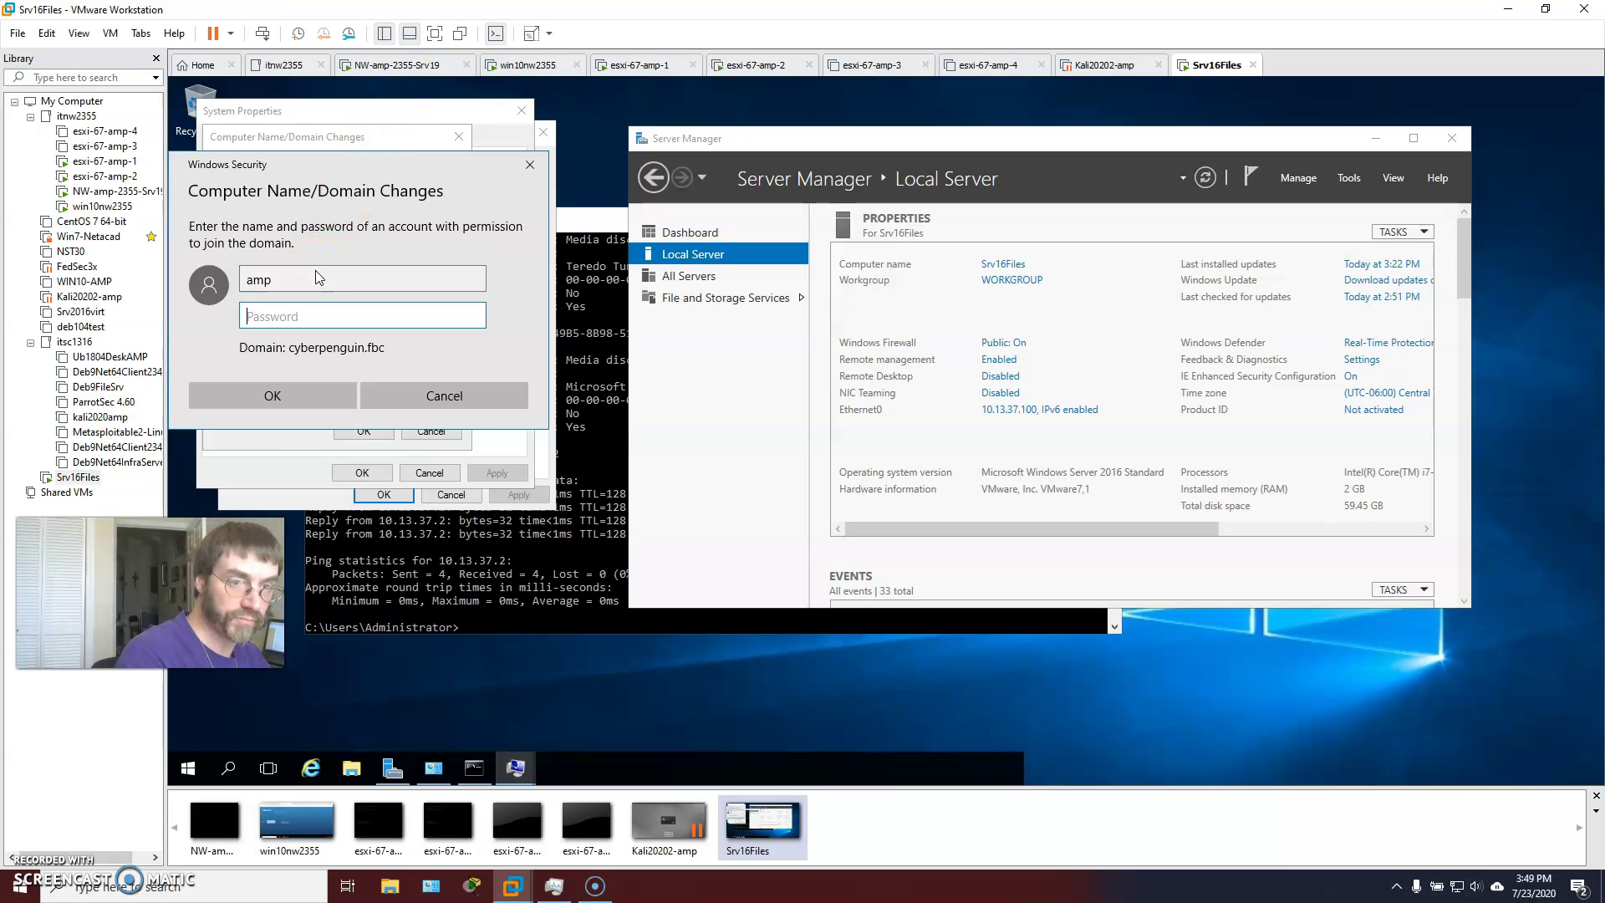
Enter the domain account's password, submit the credentials and dismiss the domain welcome message.
{"action": "type", "text": "•••••"}
{"action": "key", "text": "BackSpace"}
{"action": "key", "text": "BackSpace"}
{"action": "key", "text": "BackSpace"}
{"action": "key", "text": "BackSpace"}
{"action": "key", "text": "BackSpace"}
{"action": "type", "text": "•••••••••"}
{"action": "key", "text": "Return"}
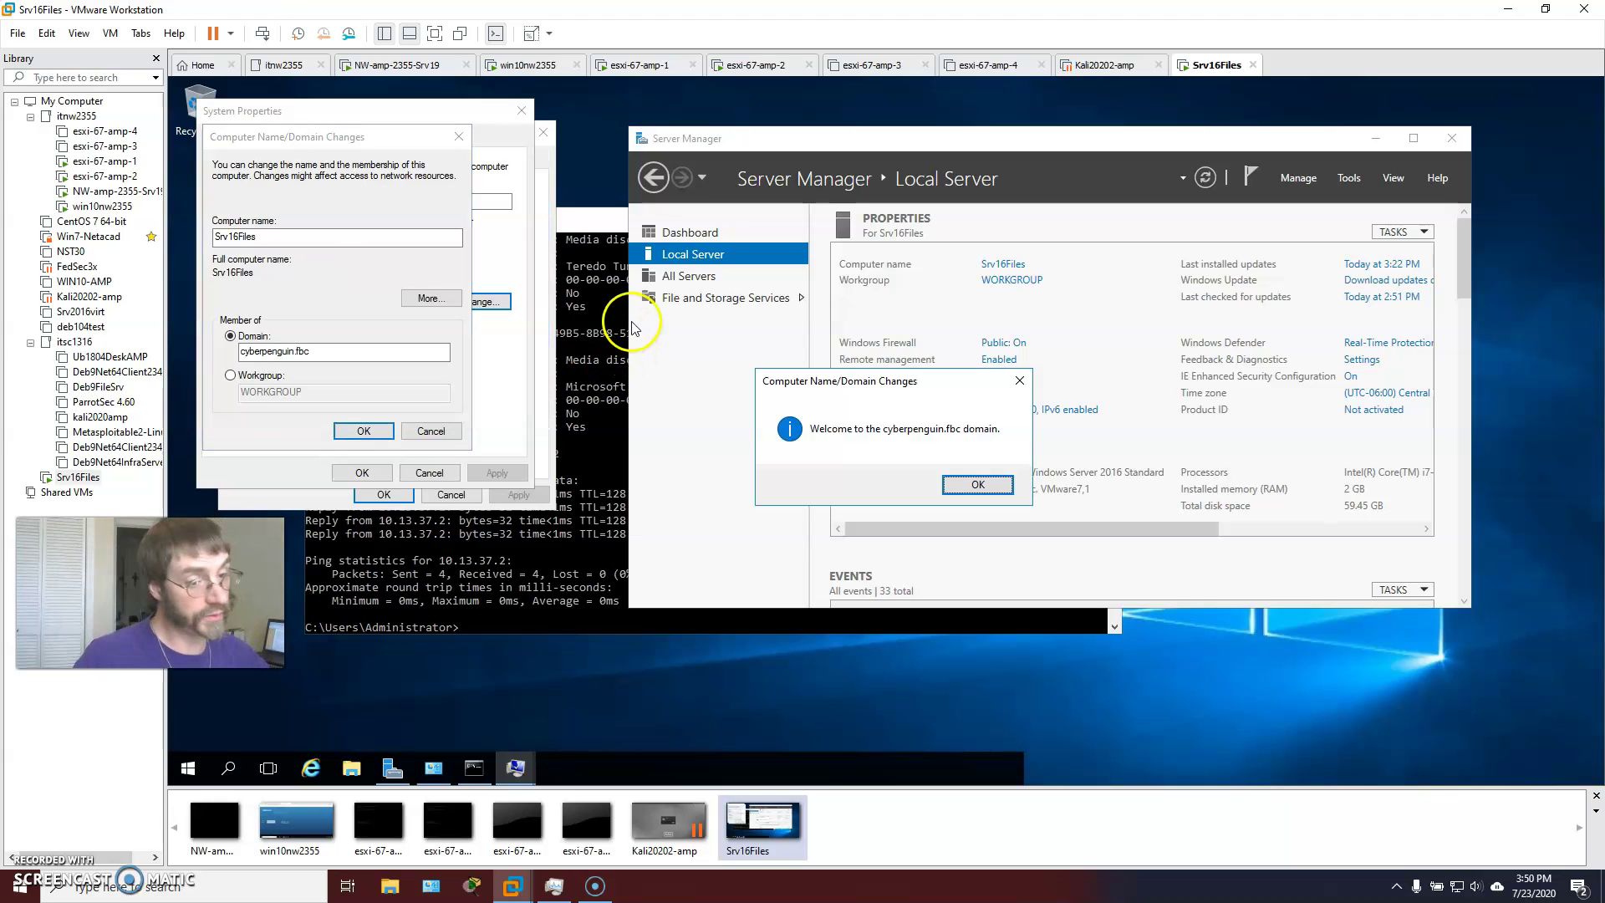
{"action": "left_click", "coordinate": [978, 485]}
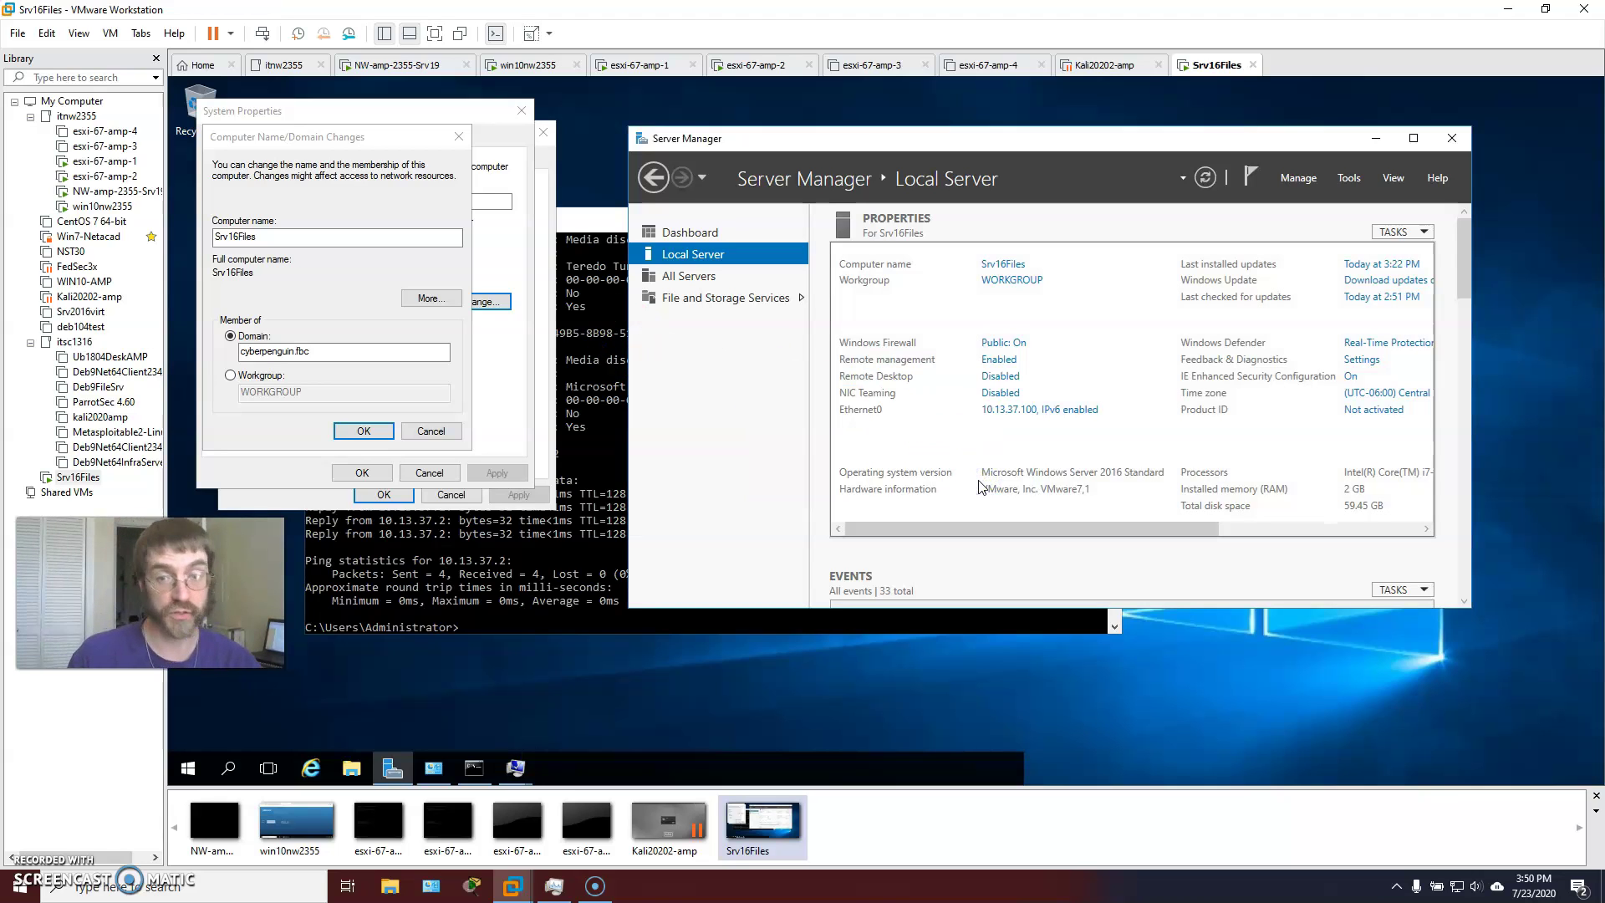
Close the open property dialogs and restart the server immediately to apply the domain change.
{"action": "left_click", "coordinate": [374, 434]}
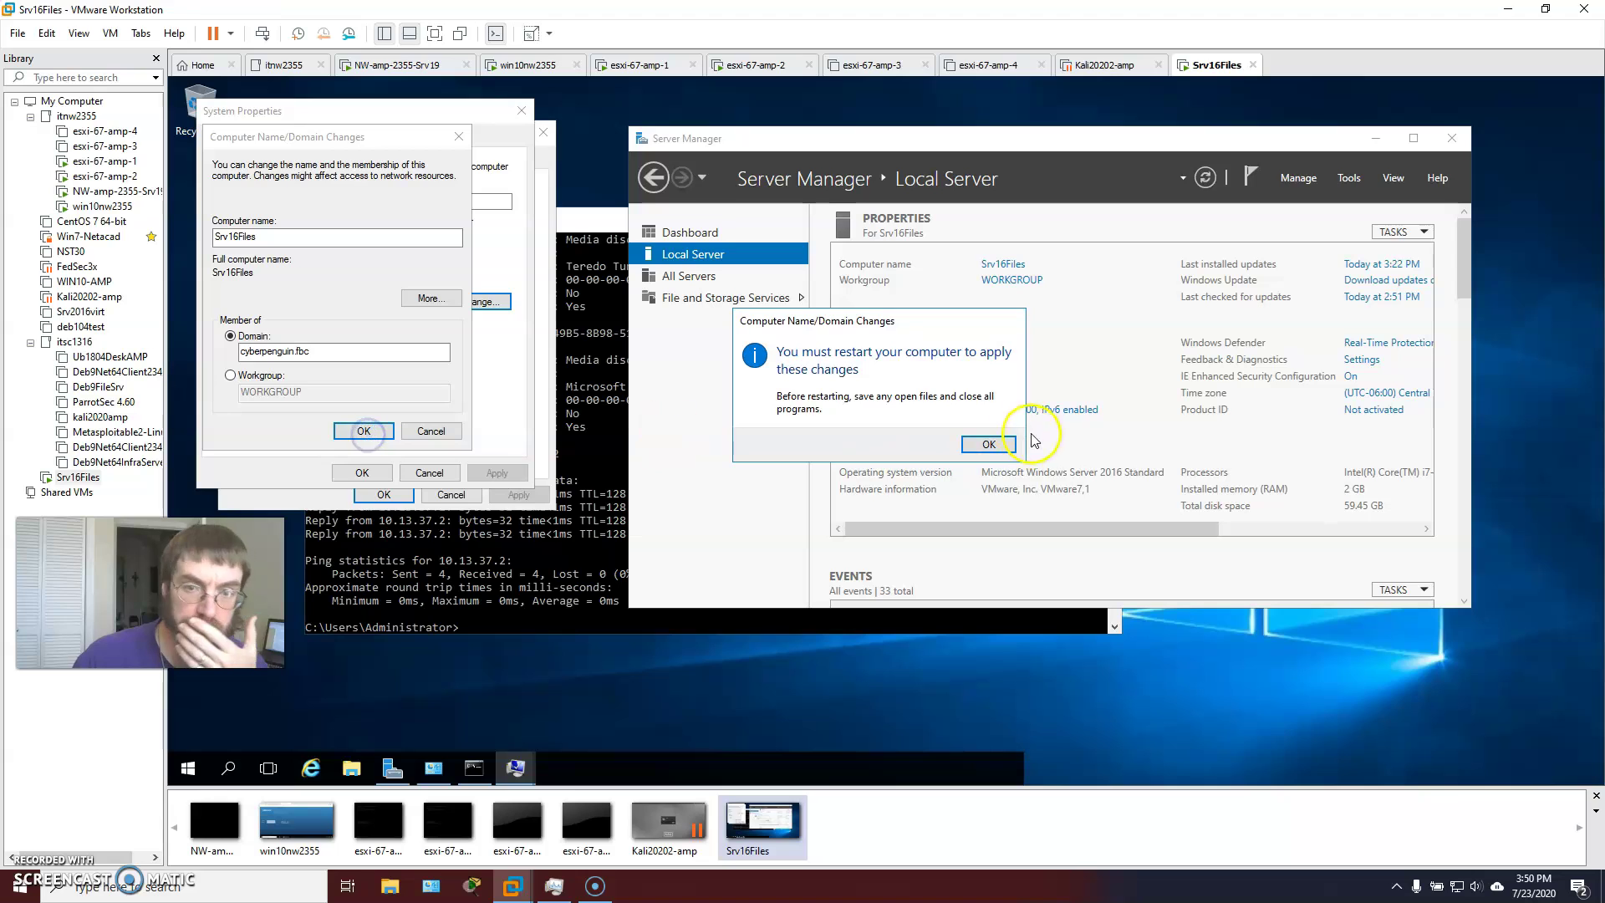
{"action": "left_click", "coordinate": [988, 446]}
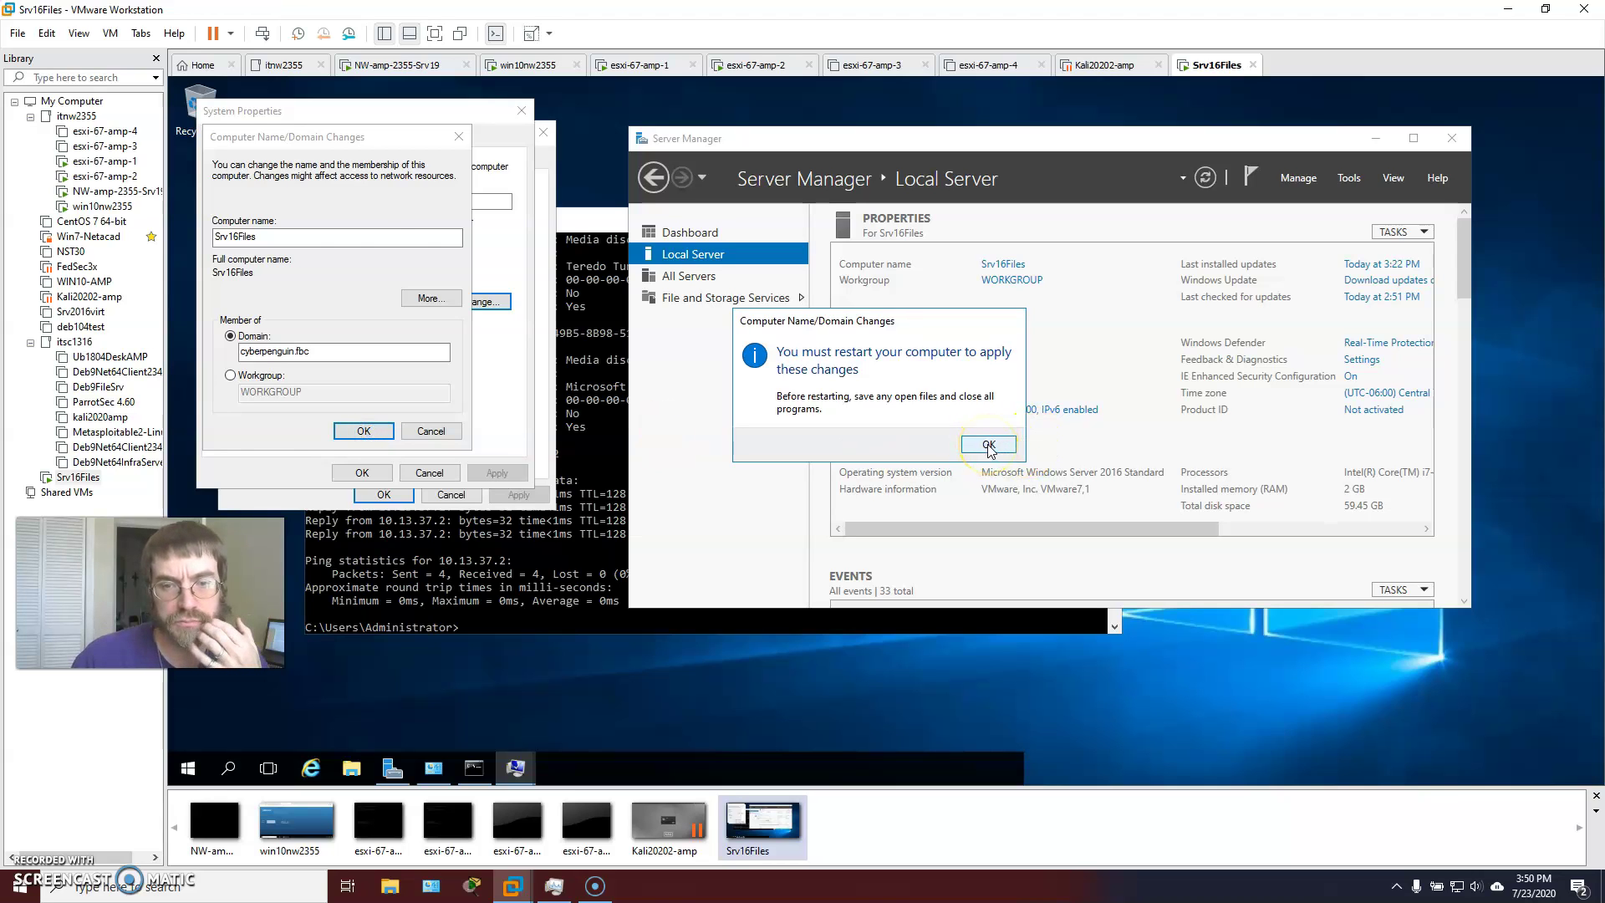
{"action": "left_click", "coordinate": [360, 473]}
{"action": "left_click", "coordinate": [434, 499]}
{"action": "left_click", "coordinate": [717, 500]}
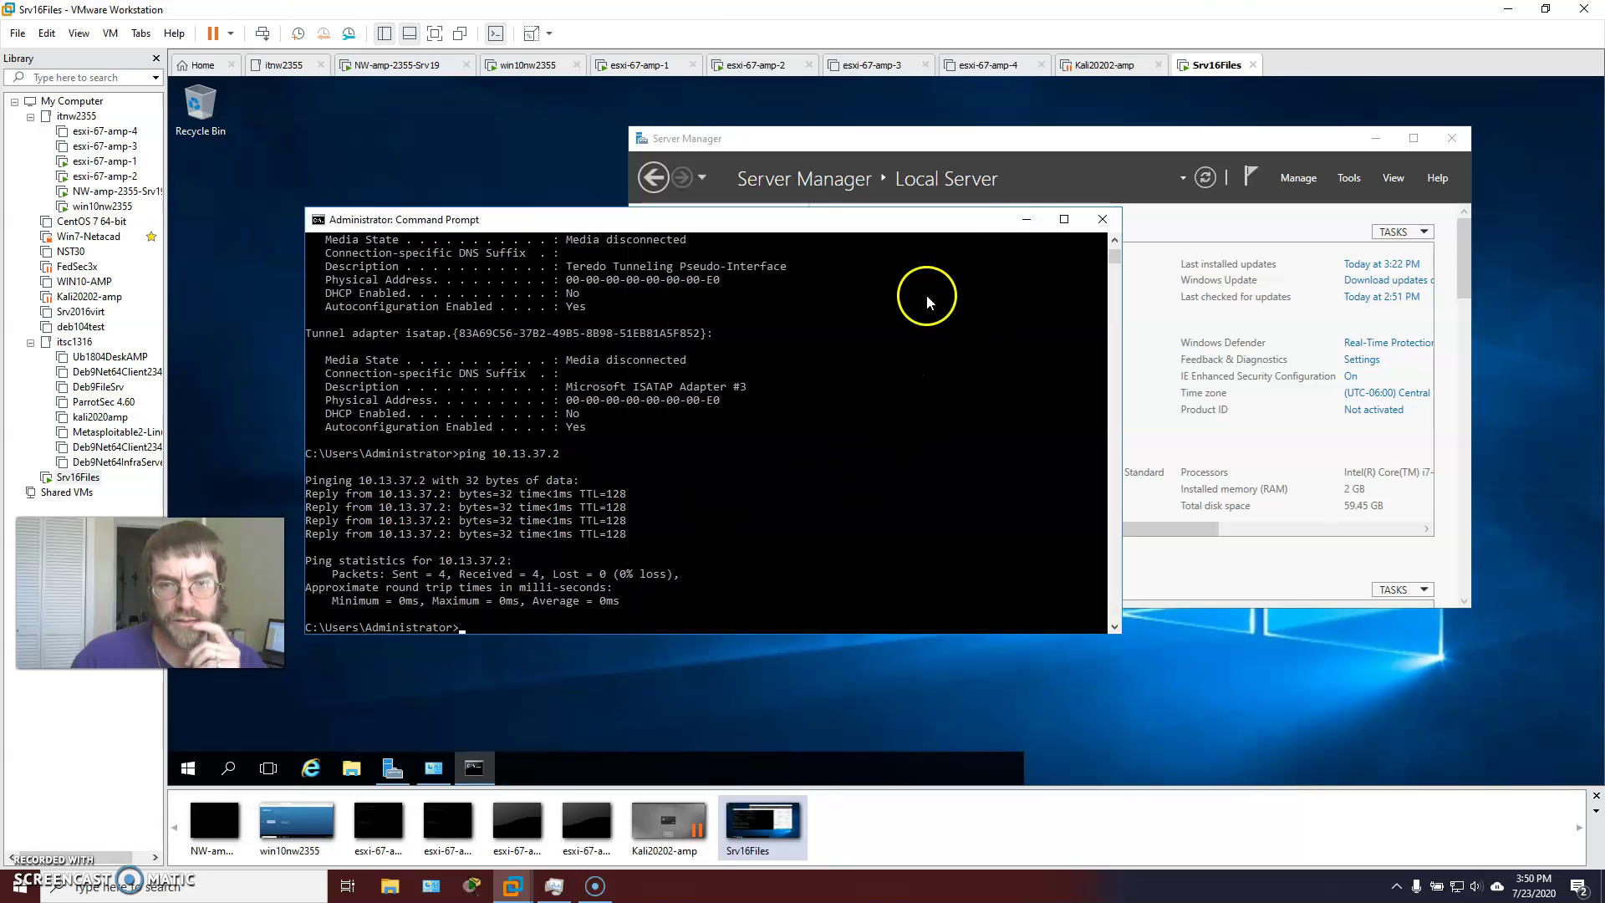
{"action": "left_click", "coordinate": [1026, 219]}
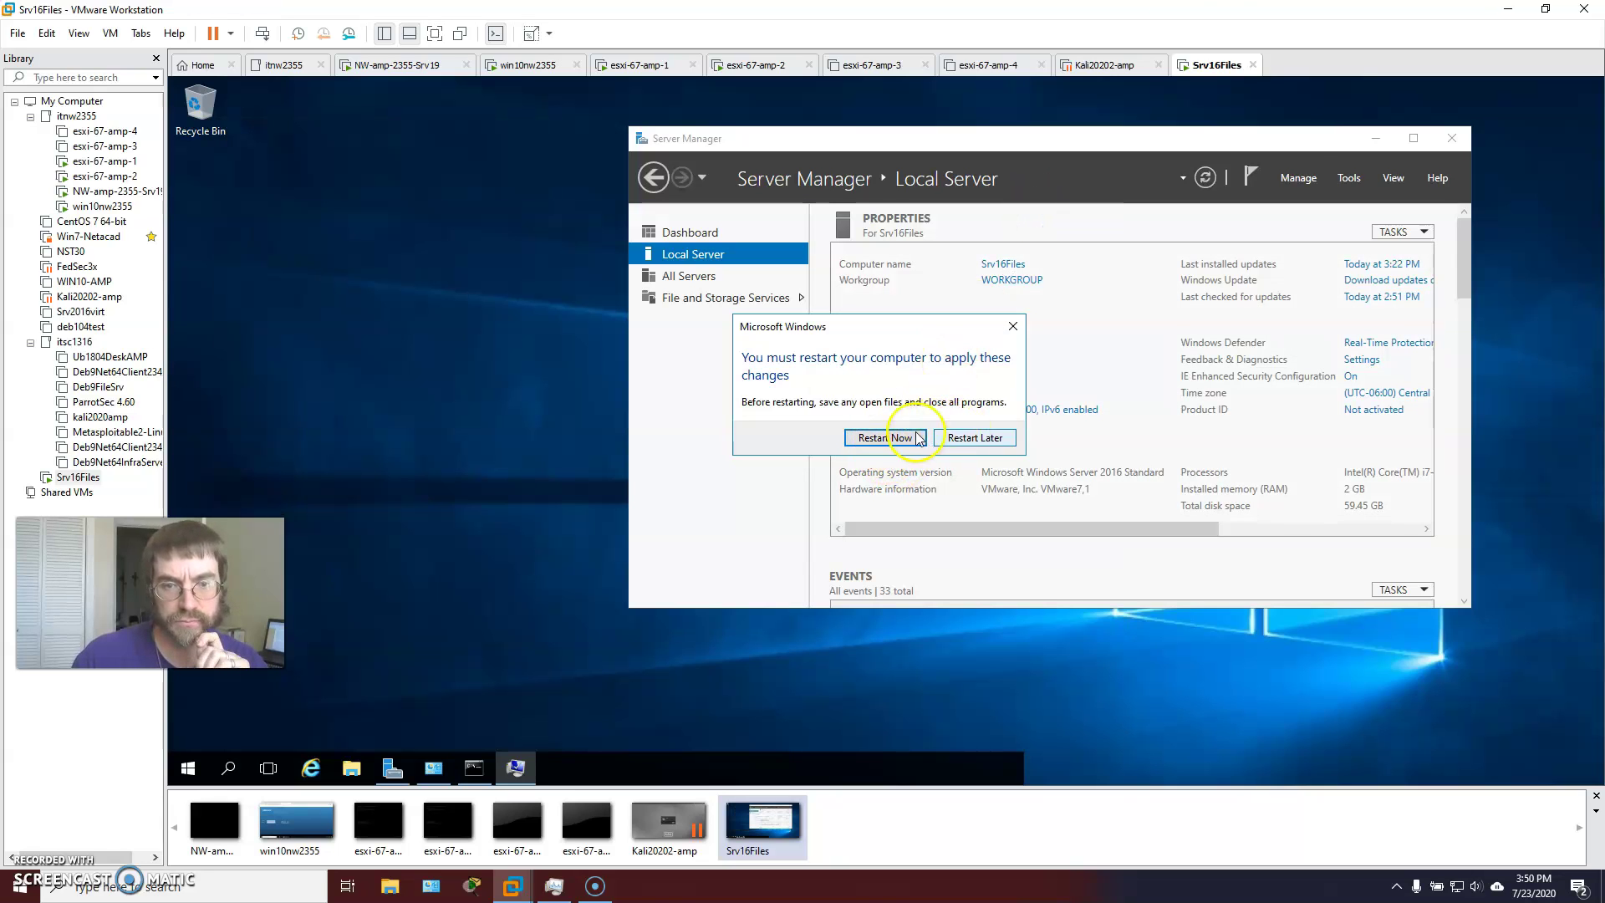
{"action": "left_click", "coordinate": [884, 438]}
Switch to the NW-amp-2355-Srv19 virtual machine and unlock it with the account password.
{"action": "left_click", "coordinate": [409, 64]}
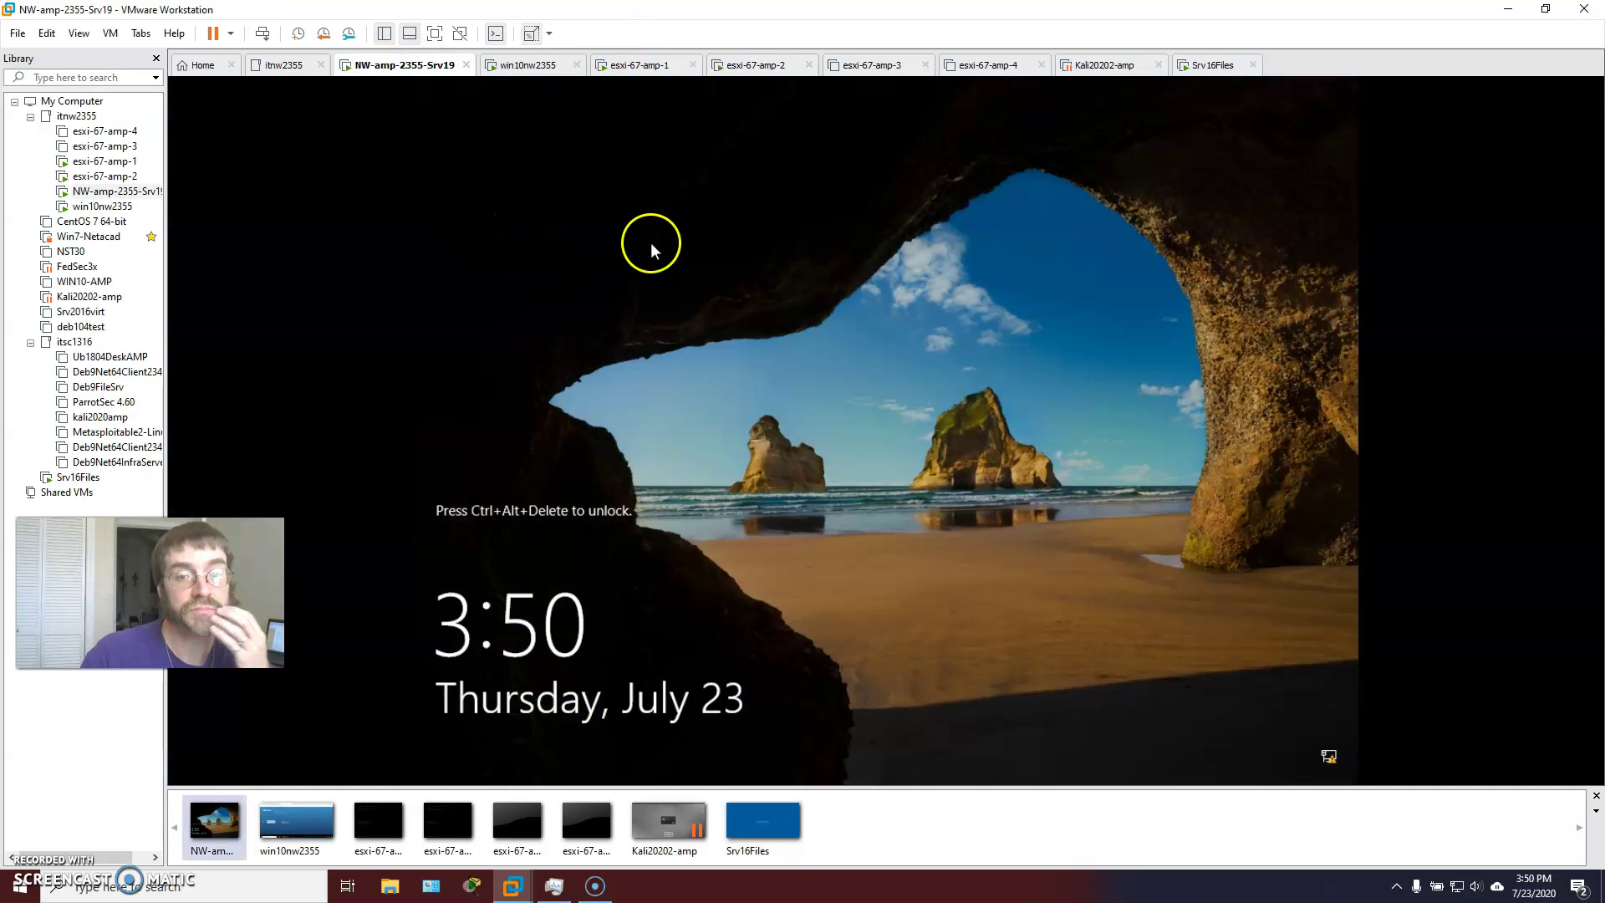
{"action": "key", "text": "ctrl+alt+Insert"}
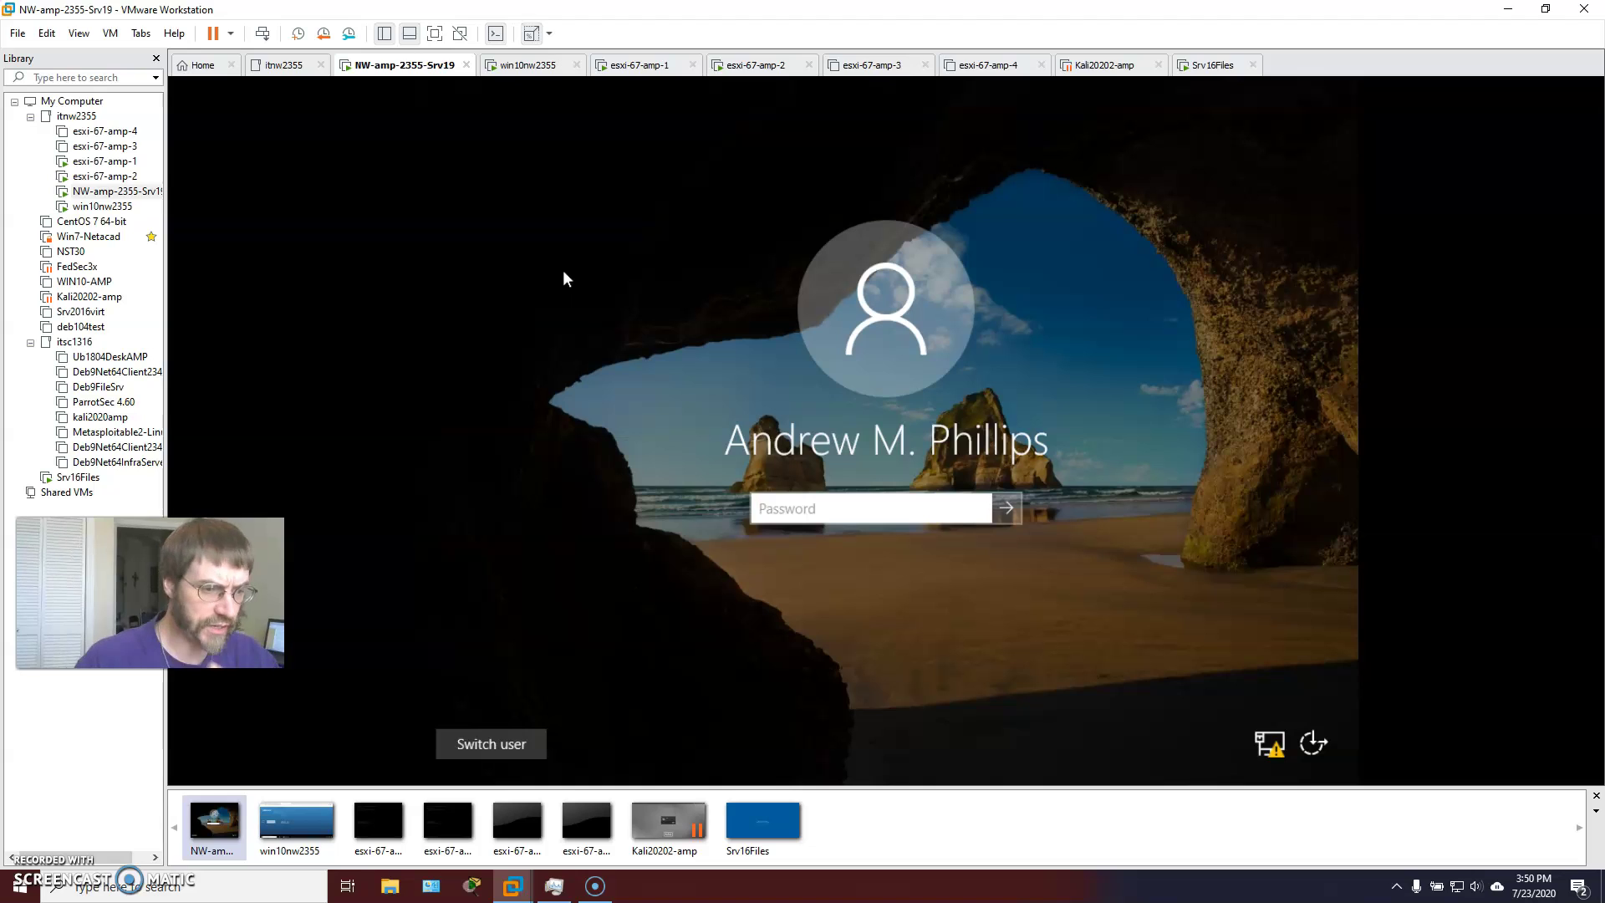
{"action": "type", "text": "••"}
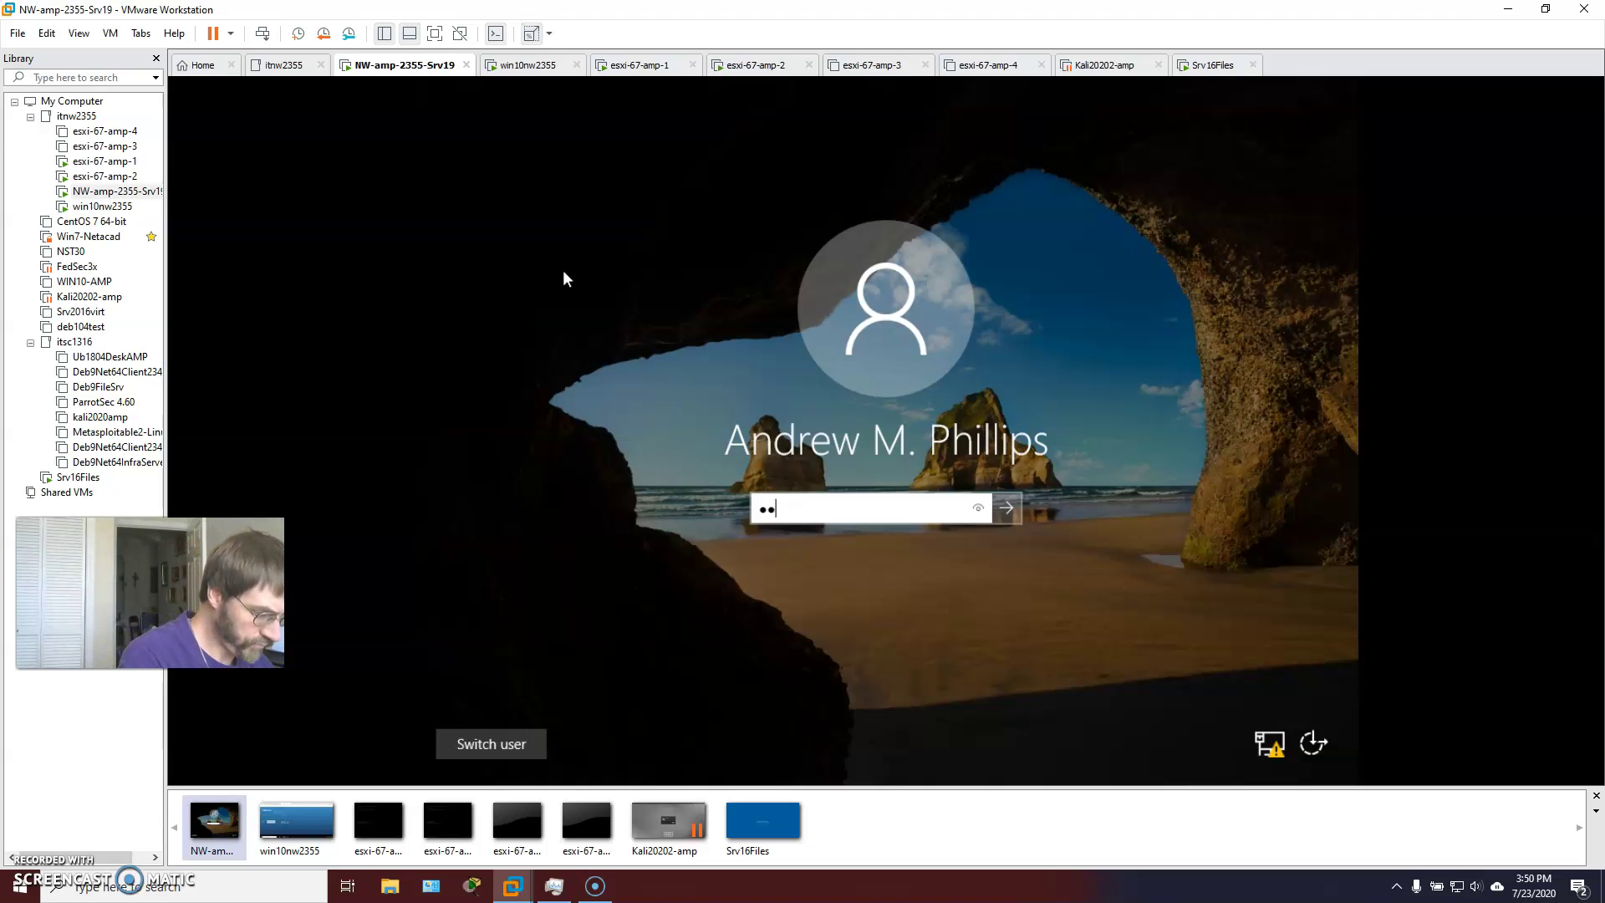
{"action": "type", "text": "••••••••••••"}
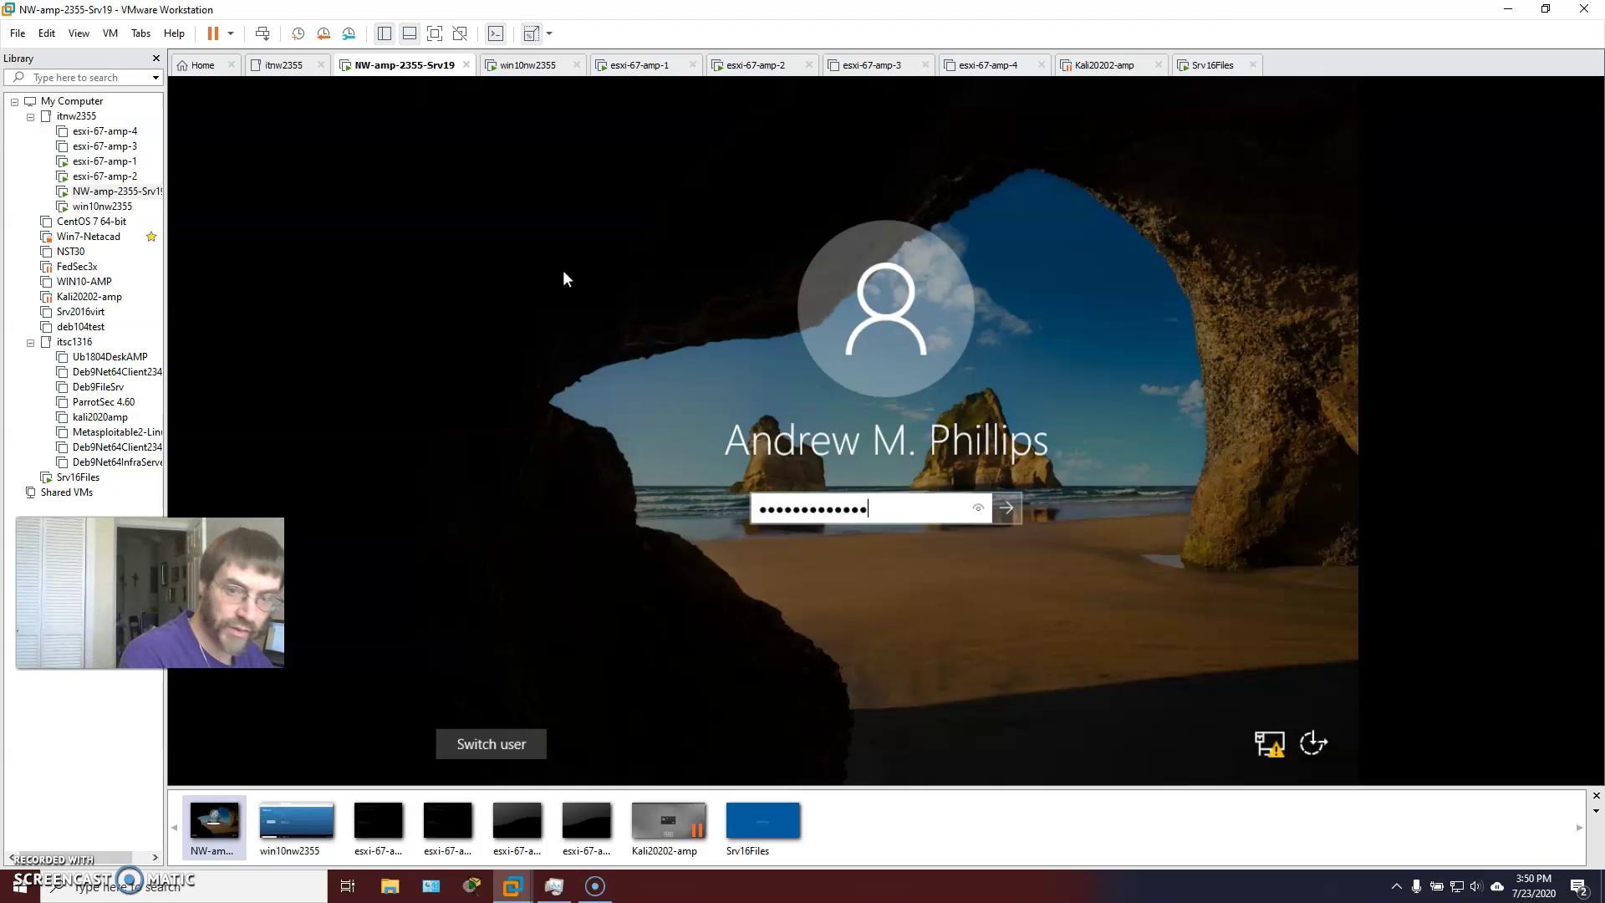
{"action": "key", "text": "Return"}
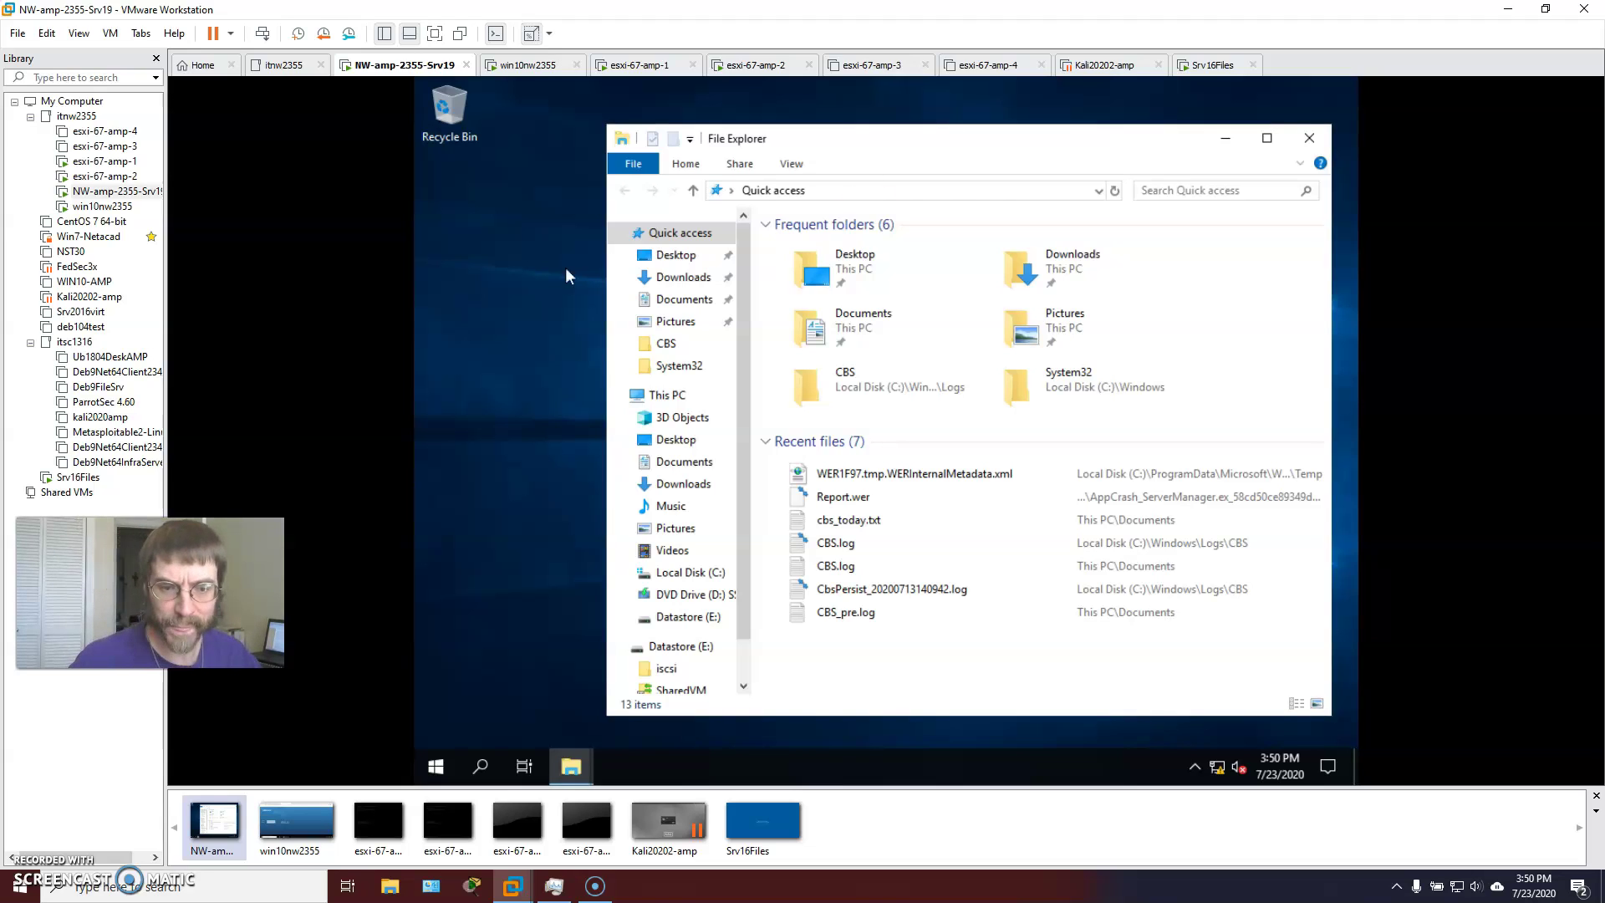
Close File Explorer and launch Server Manager on the domain controller.
{"action": "left_click", "coordinate": [1310, 140]}
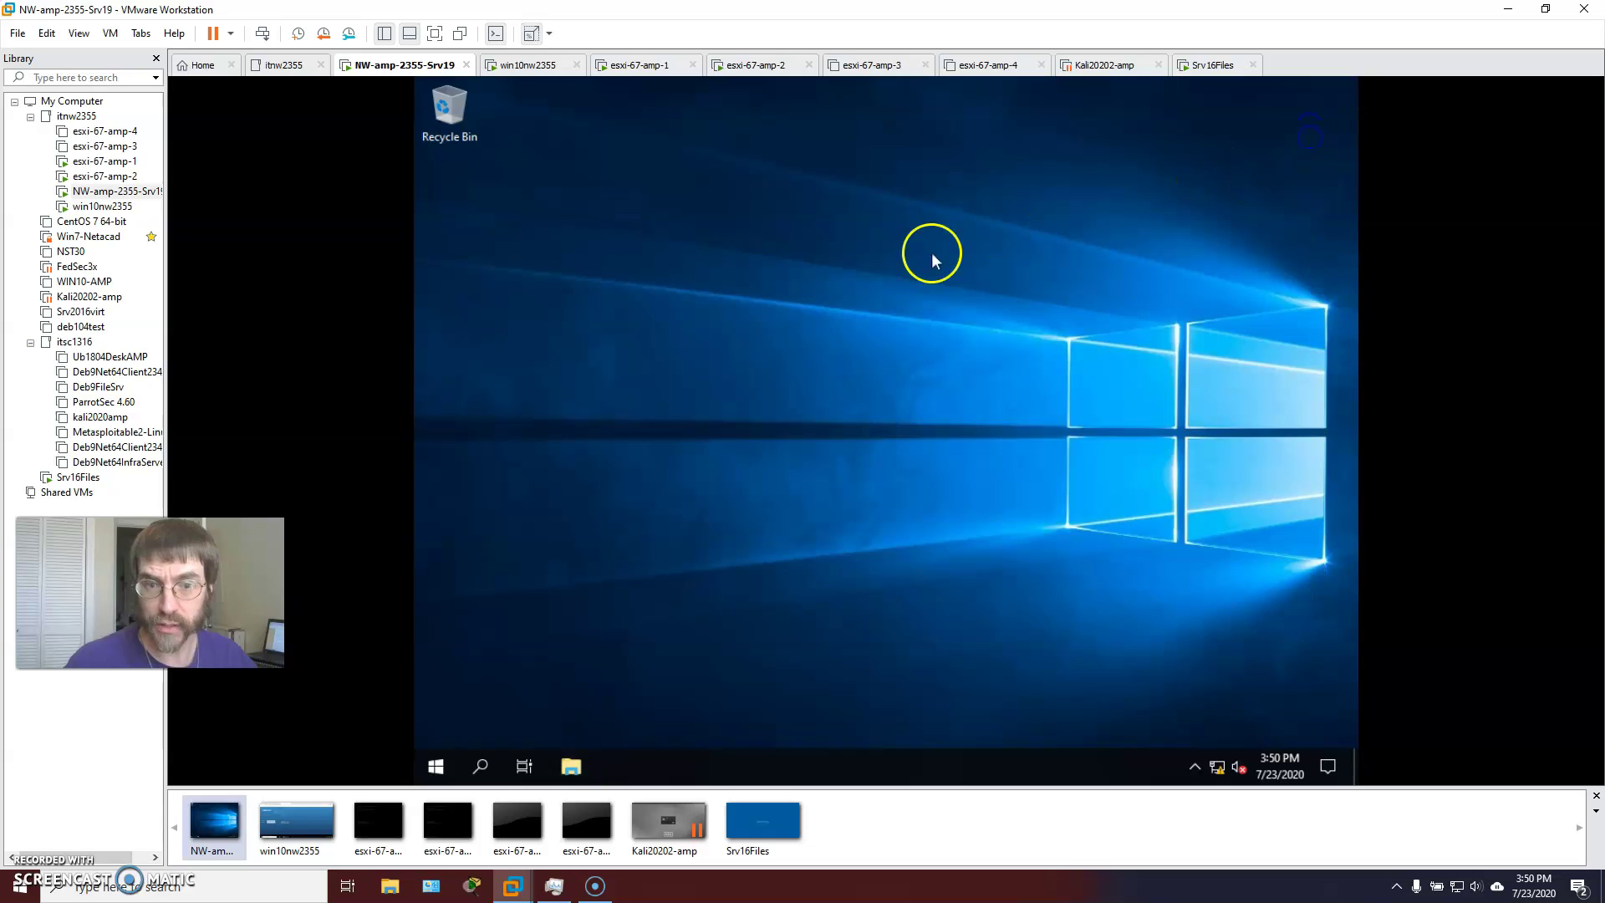
{"action": "left_click", "coordinate": [436, 763]}
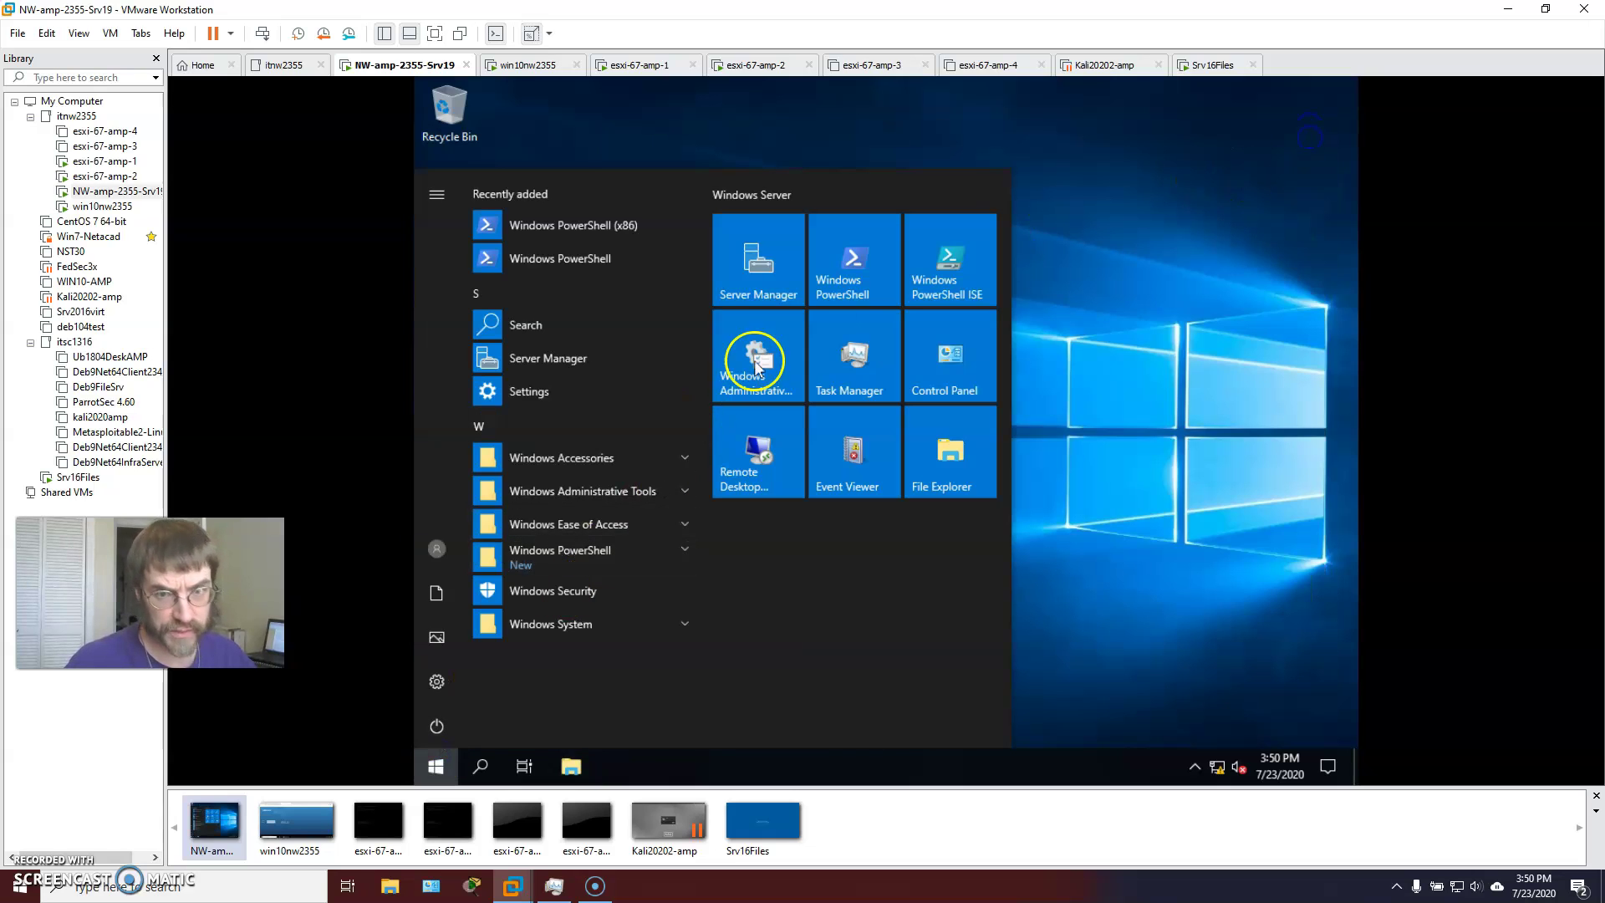
{"action": "left_click", "coordinate": [761, 264]}
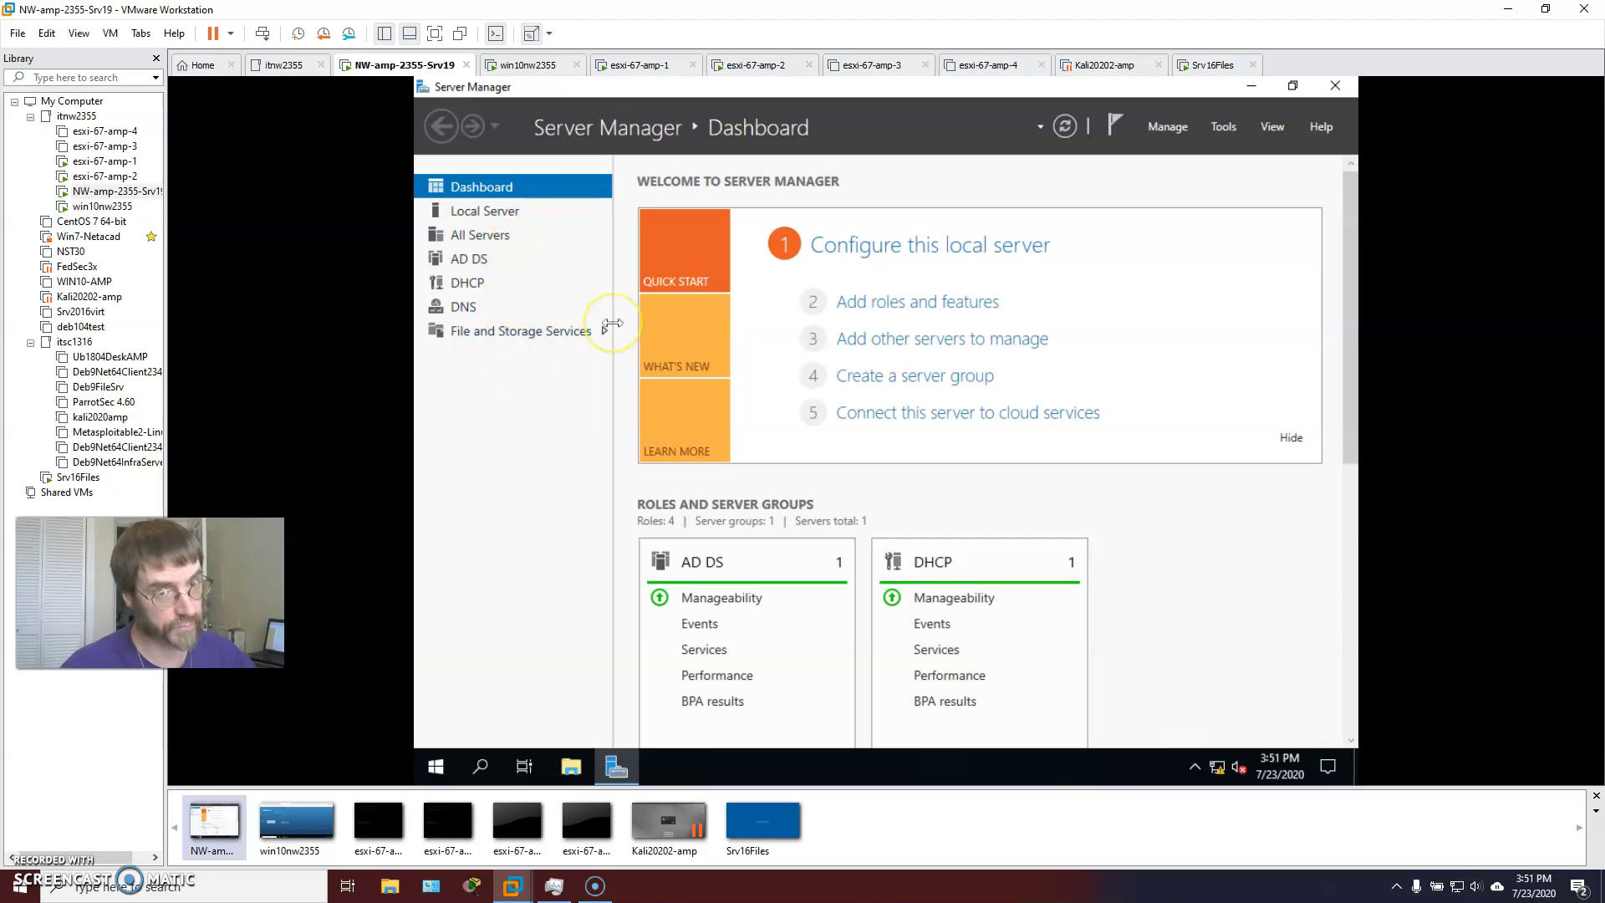
Show the DNS role in Server Manager and open DNS Manager.
{"action": "left_click", "coordinate": [464, 307]}
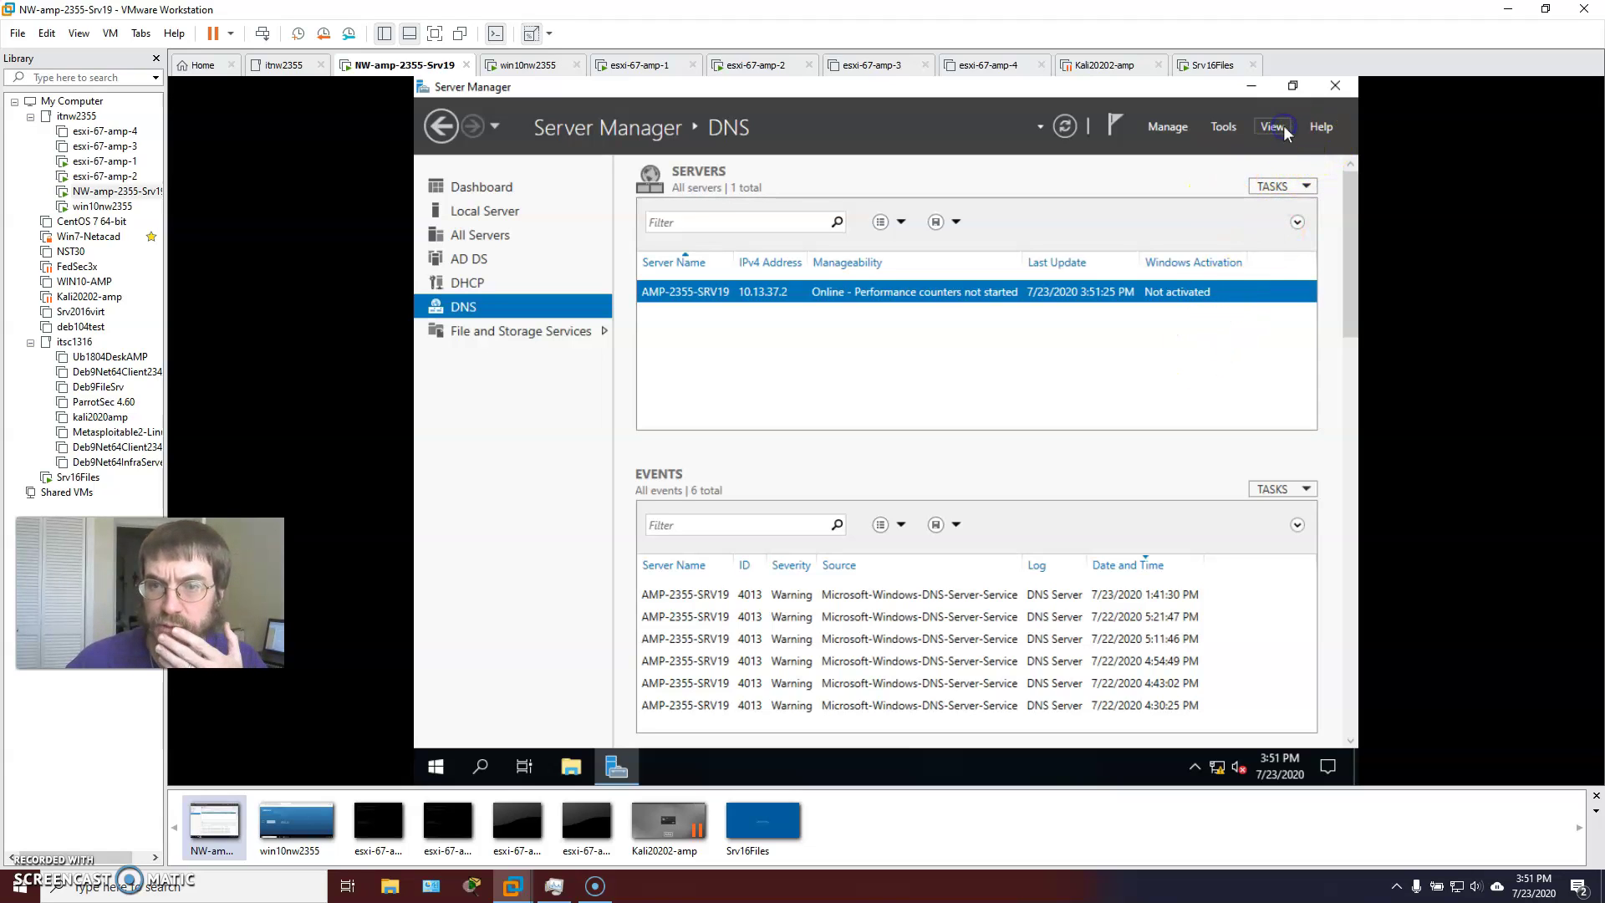
{"action": "left_click", "coordinate": [1272, 127]}
{"action": "left_click", "coordinate": [1224, 127]}
{"action": "left_click", "coordinate": [1225, 128]}
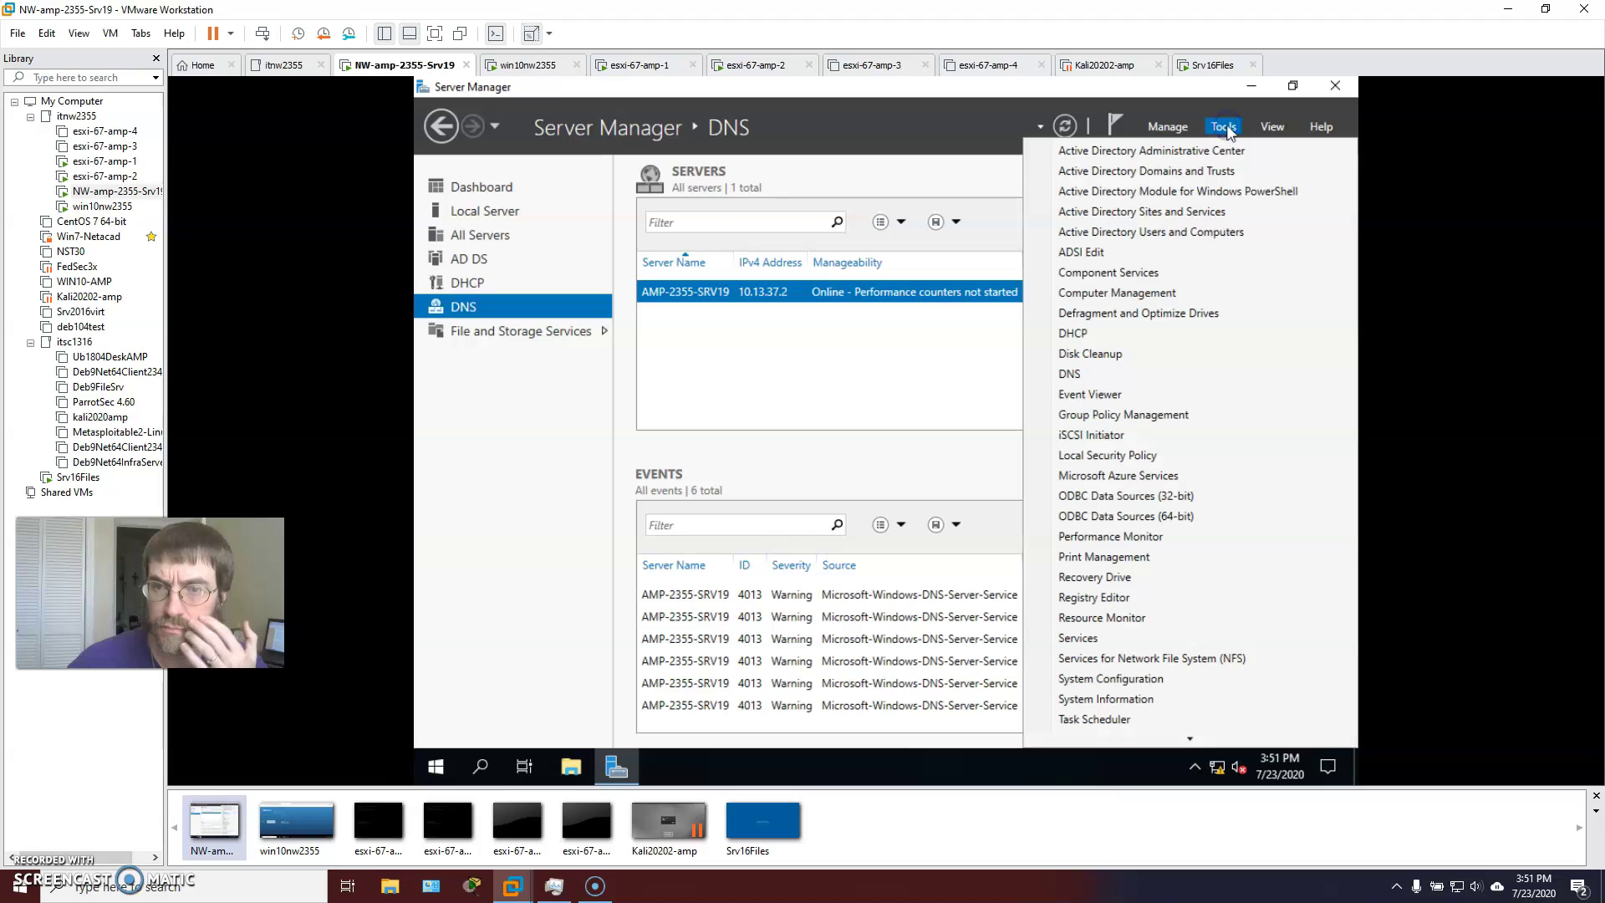
{"action": "left_click", "coordinate": [1072, 374]}
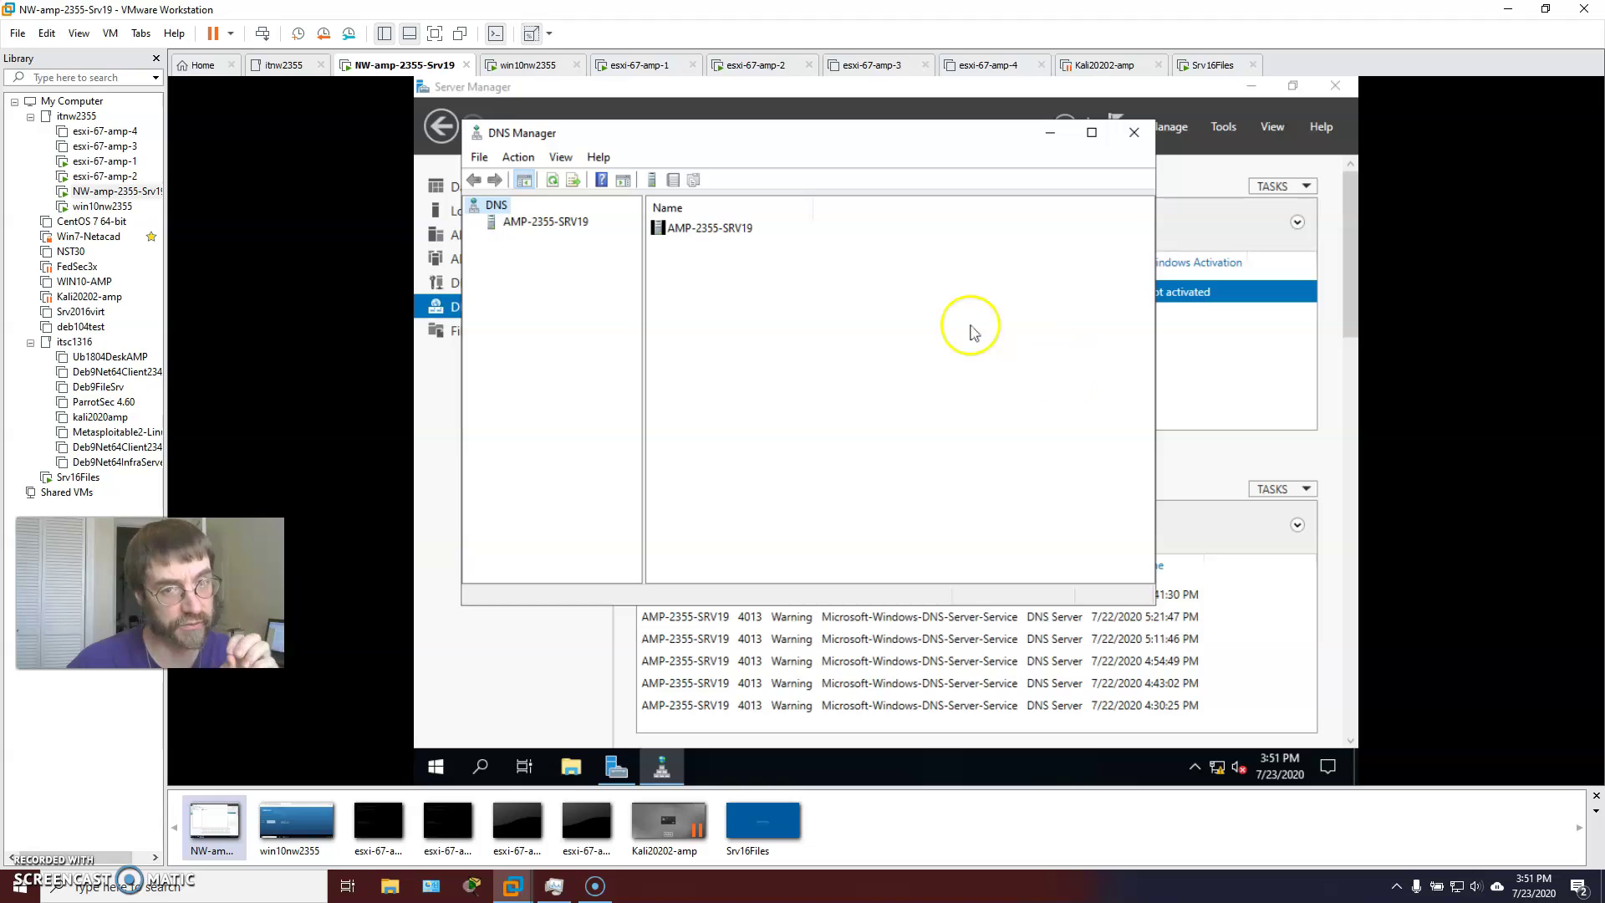
Examine the records in the cyberpenguin.fbc forward lookup zone on AMP-2355-SRV19.
{"action": "left_click", "coordinate": [552, 233]}
{"action": "left_click", "coordinate": [475, 223]}
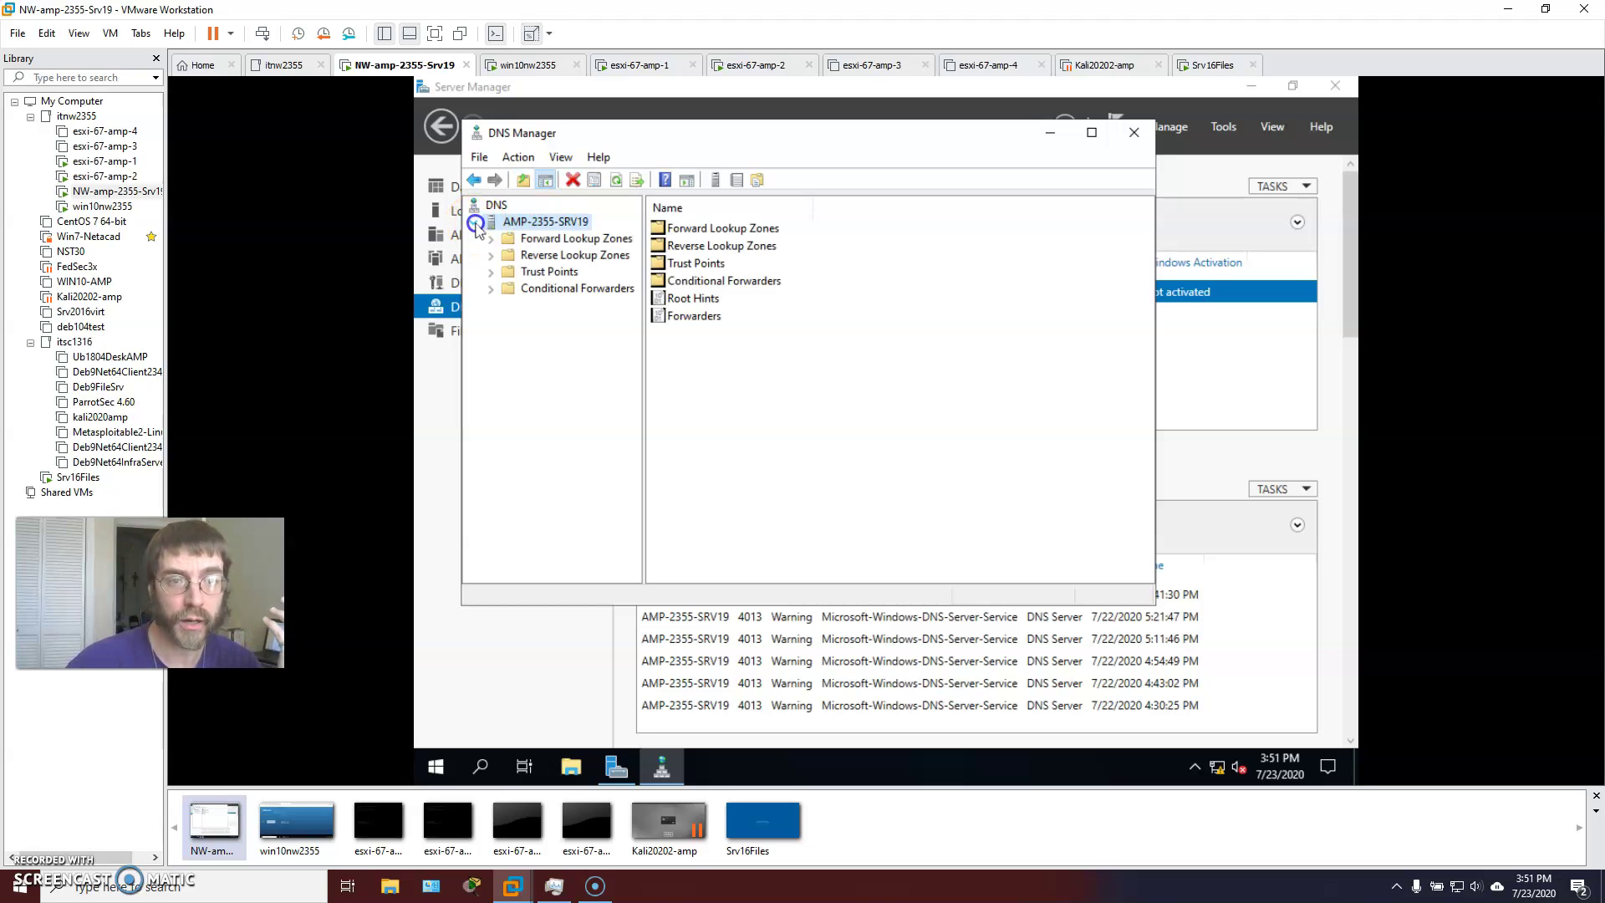
{"action": "double_click", "coordinate": [508, 238]}
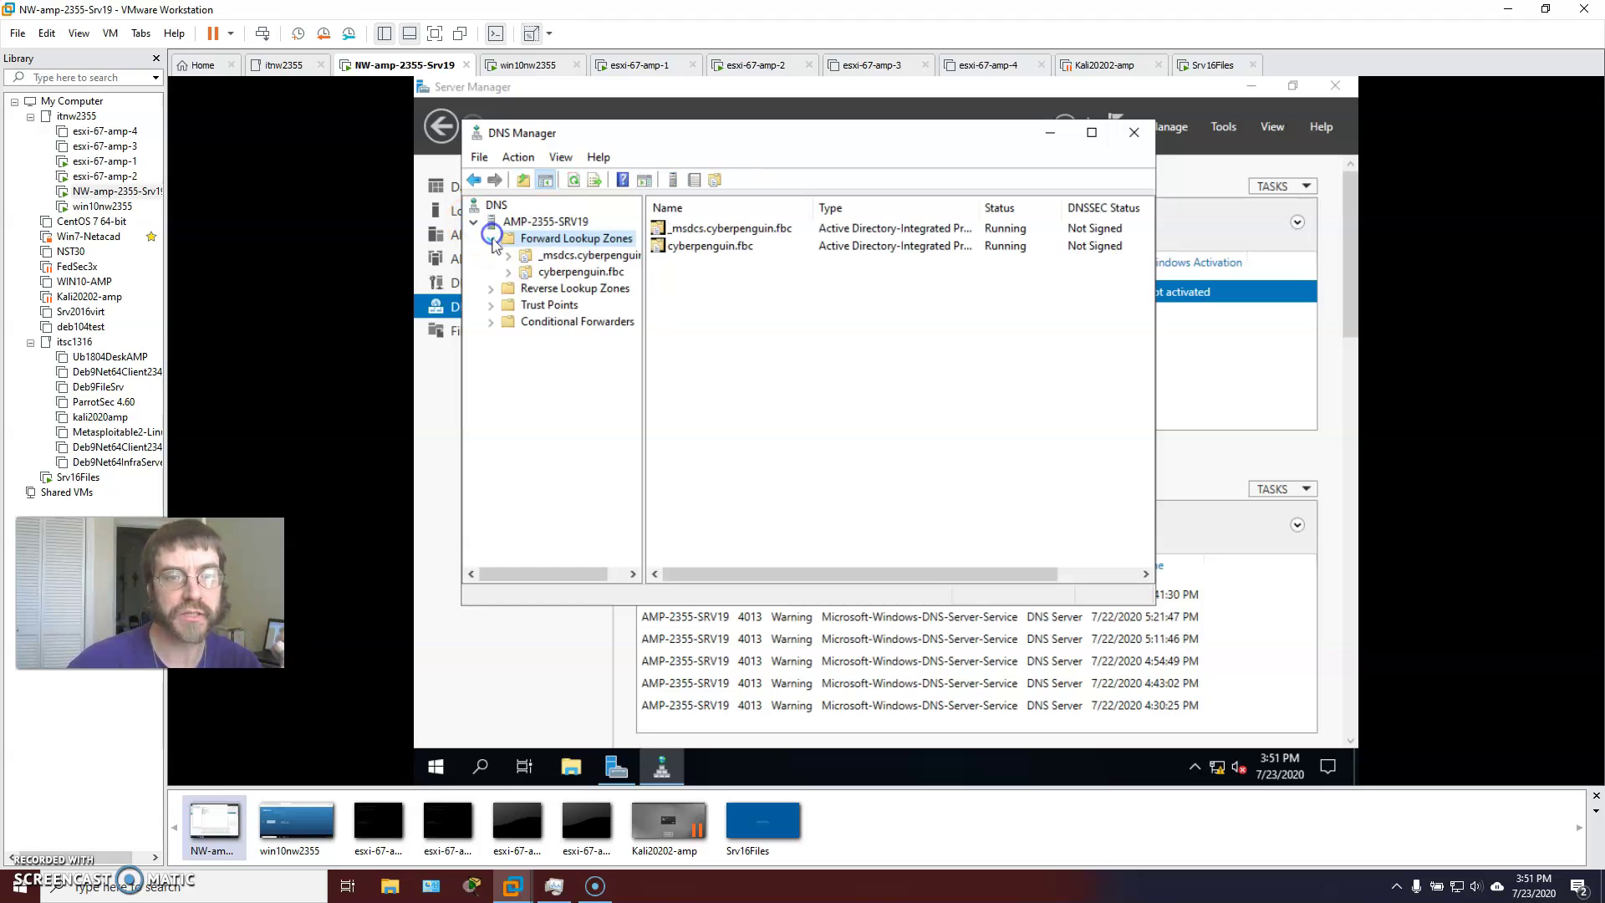
{"action": "left_click", "coordinate": [559, 273]}
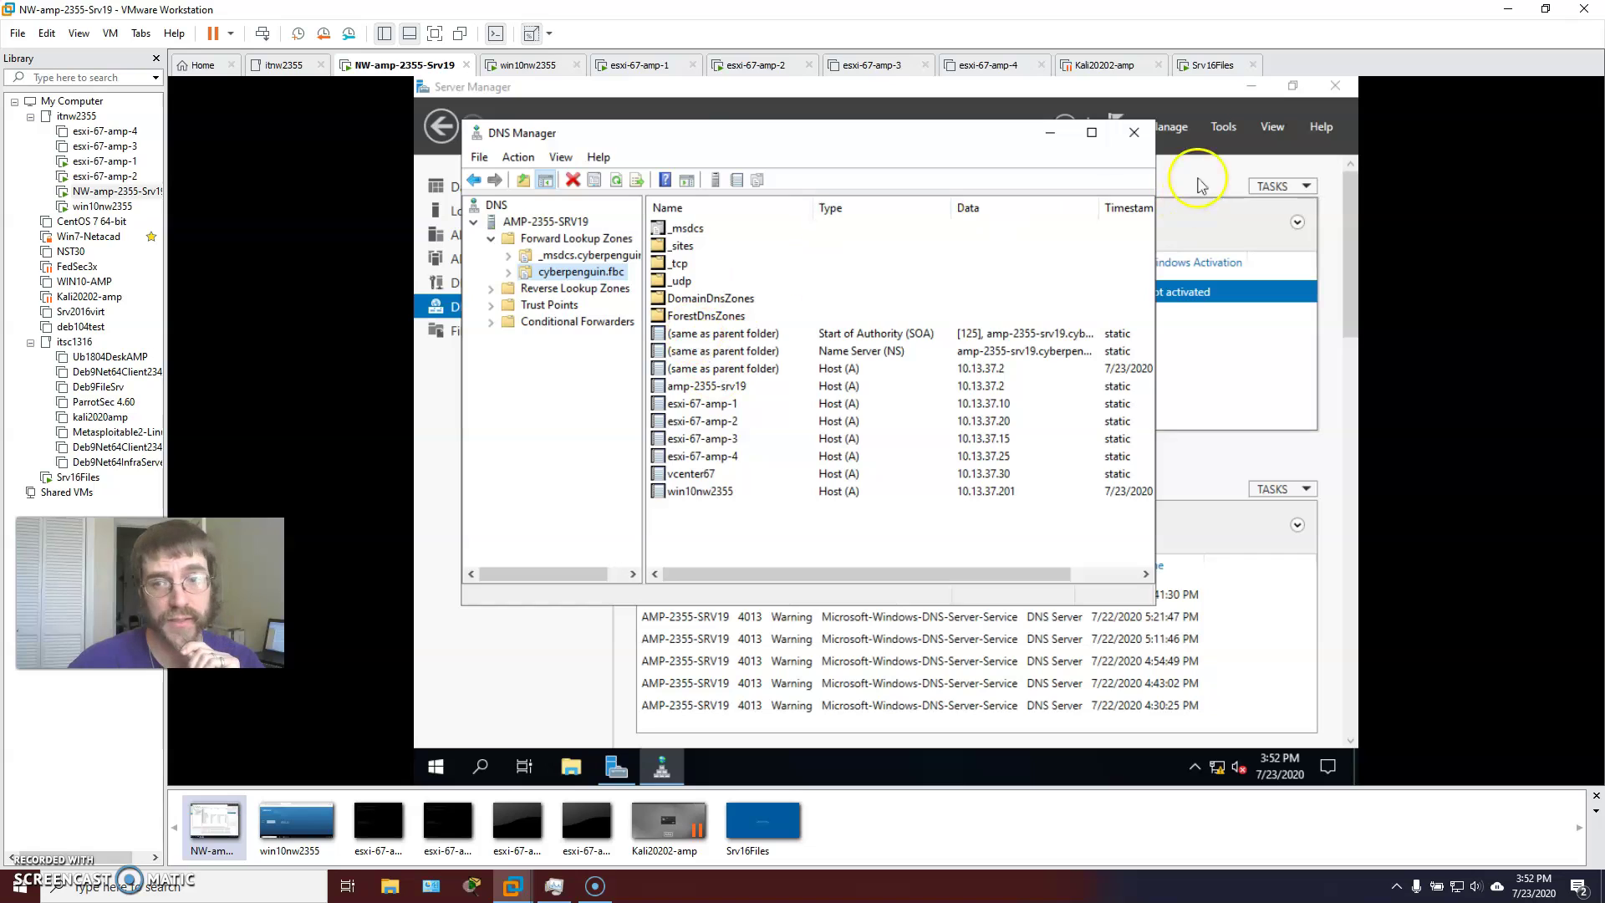
Open Active Directory Users and Computers and inspect the Computers container of cyberpenguin.fbc, fitting the Name column to its contents.
{"action": "left_click", "coordinate": [1223, 126]}
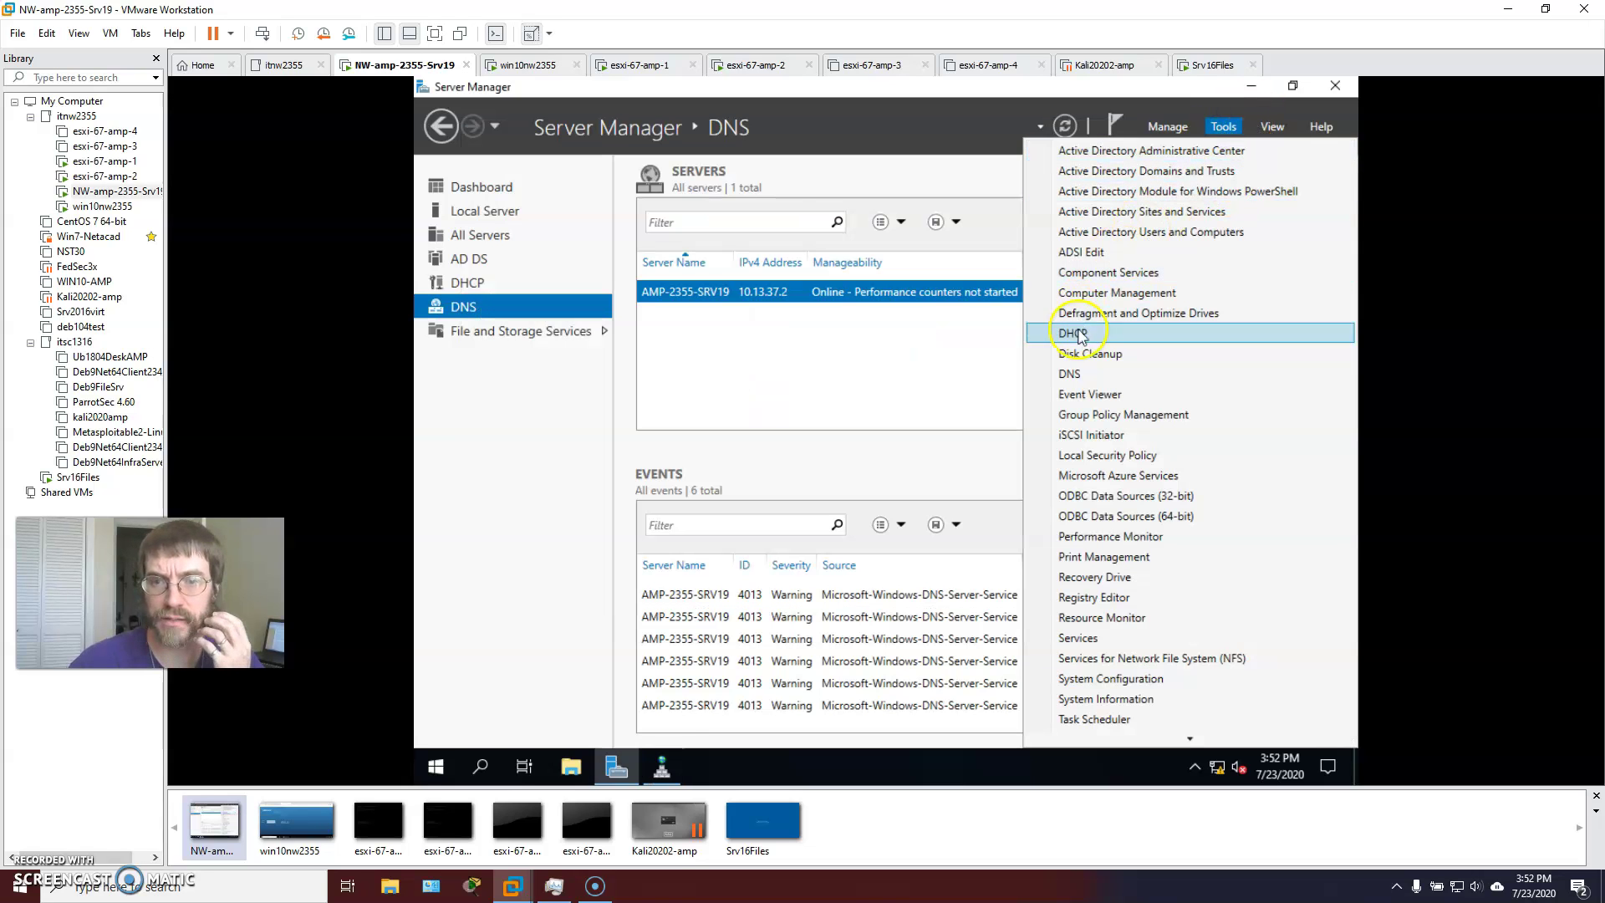
{"action": "left_click", "coordinate": [1120, 231]}
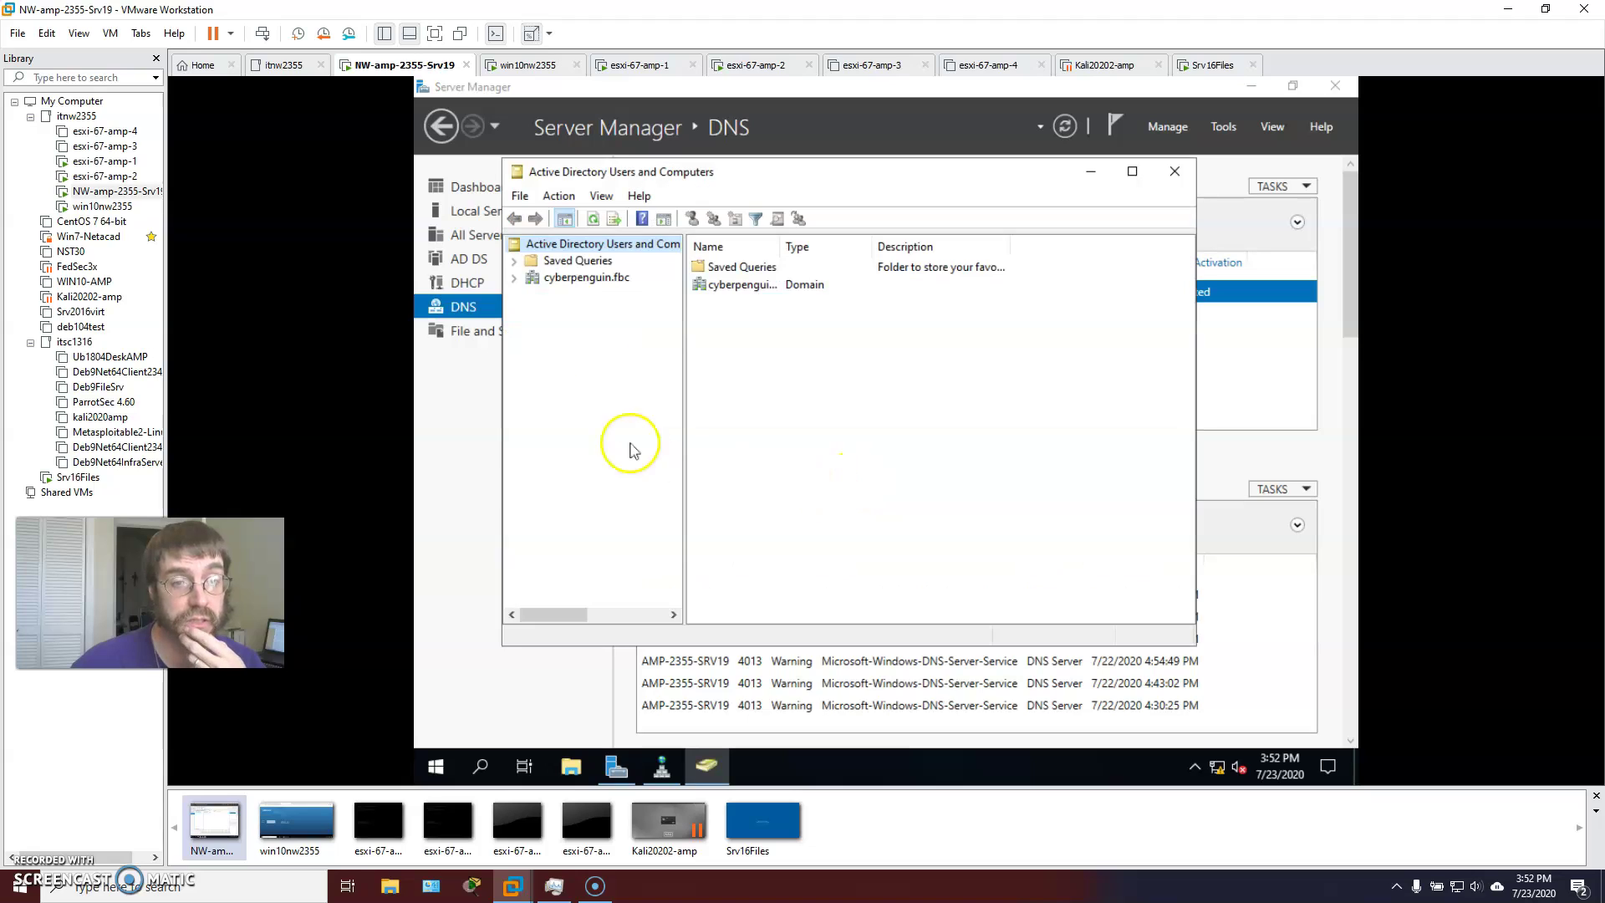
{"action": "left_click", "coordinate": [514, 278]}
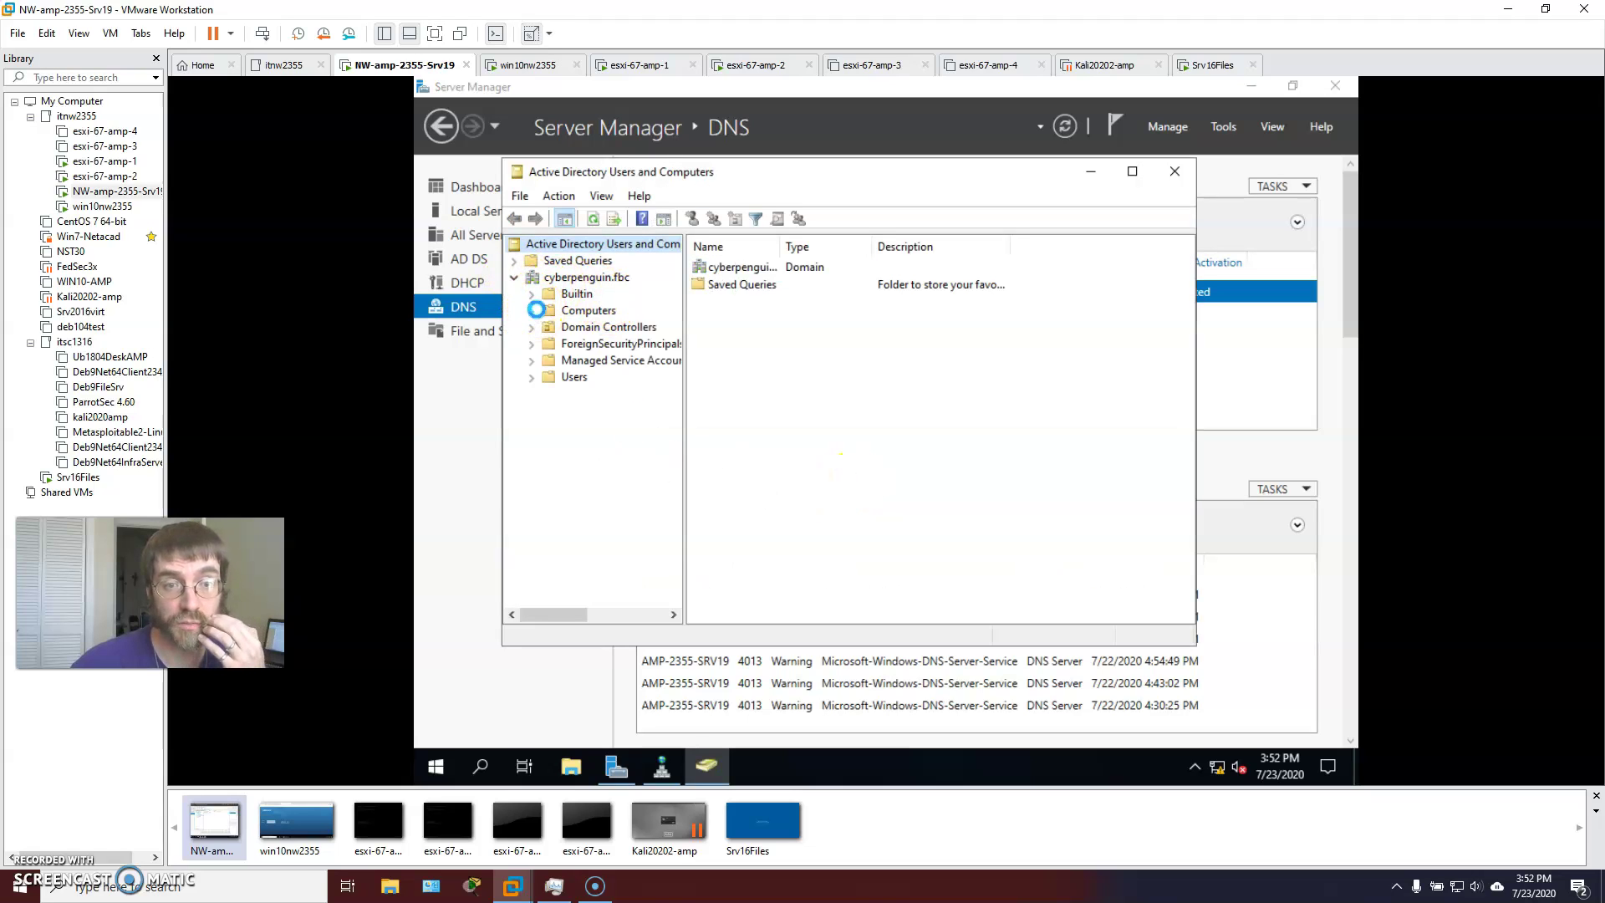
{"action": "left_click", "coordinate": [587, 310]}
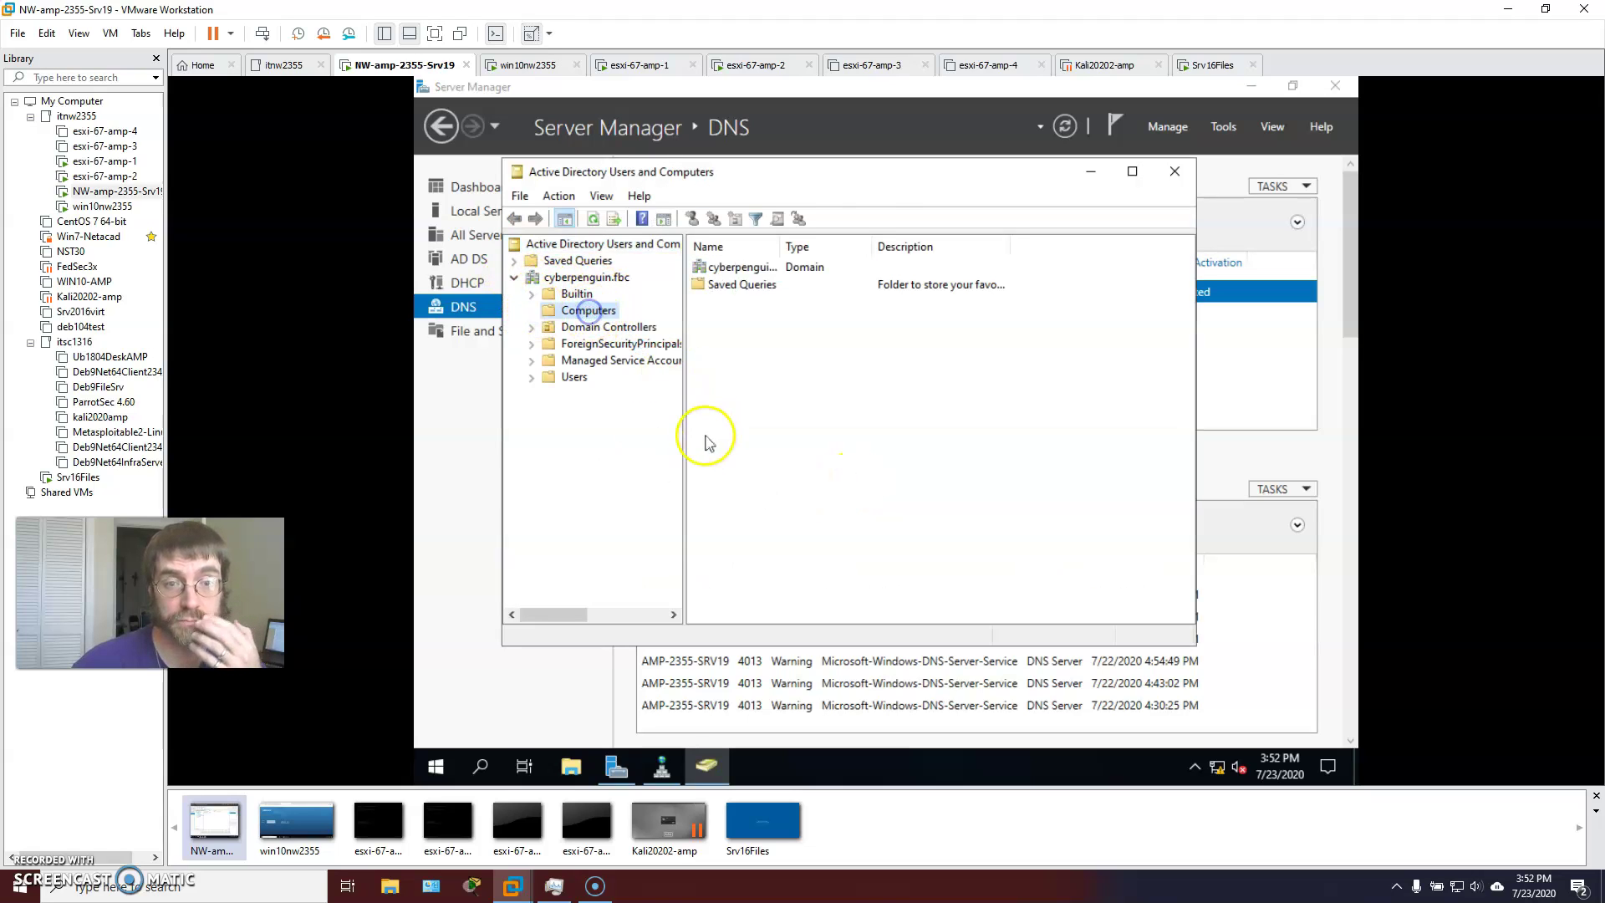
{"action": "double_click", "coordinate": [779, 247]}
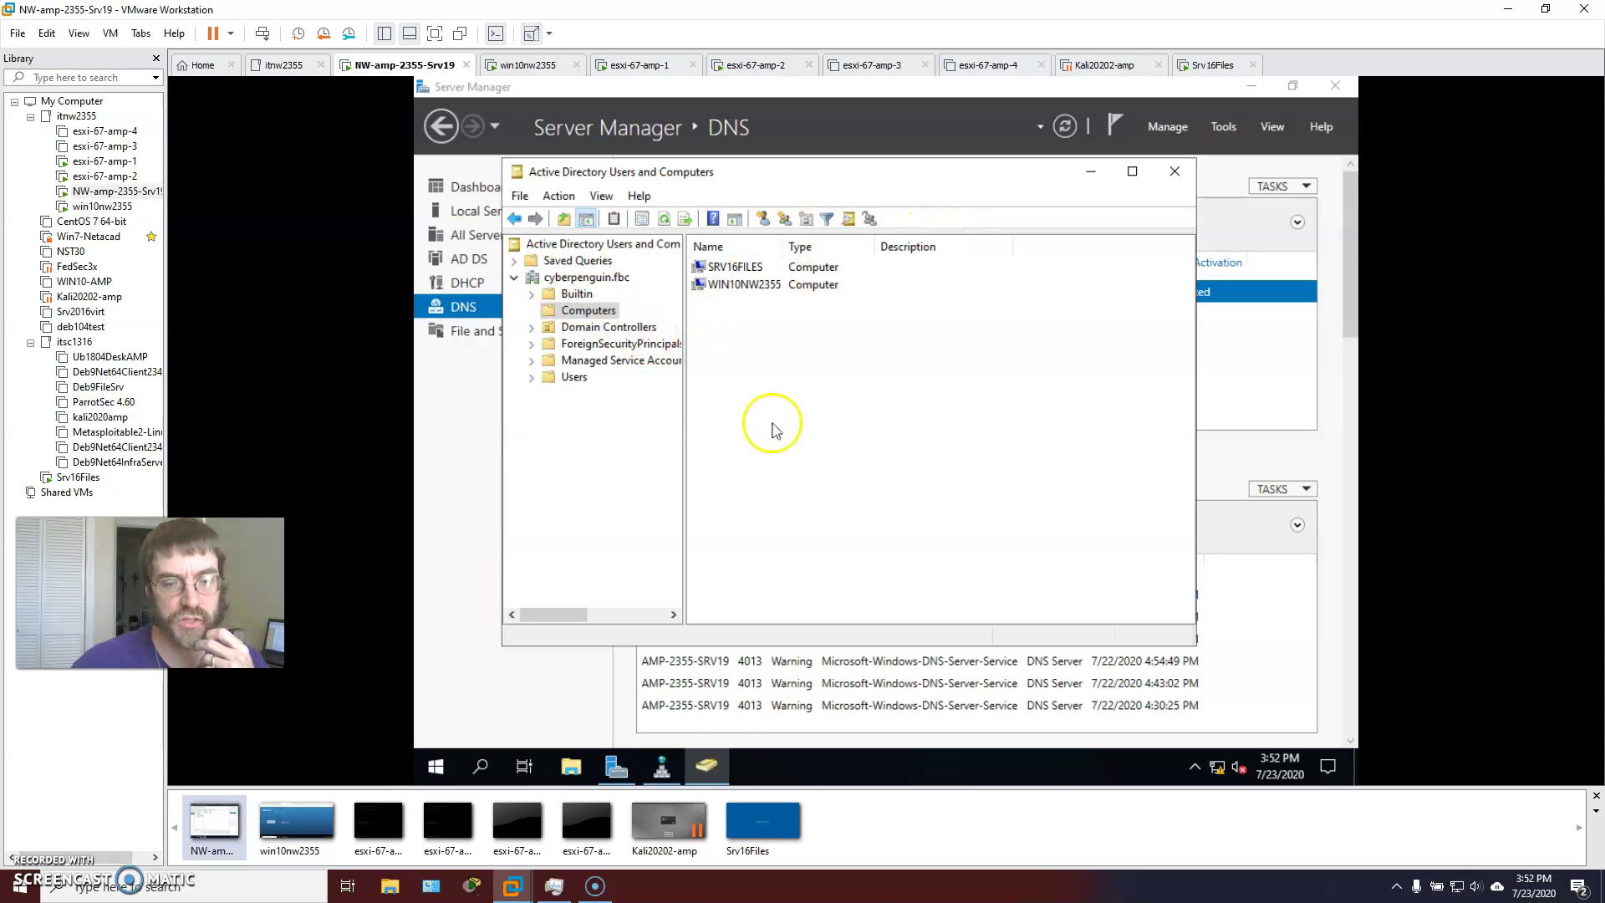
Open a new host (A) record in DNS Manager's cyberpenguin.fbc zone and minimize the Active Directory Users and Computers window.
{"action": "left_click", "coordinate": [662, 765]}
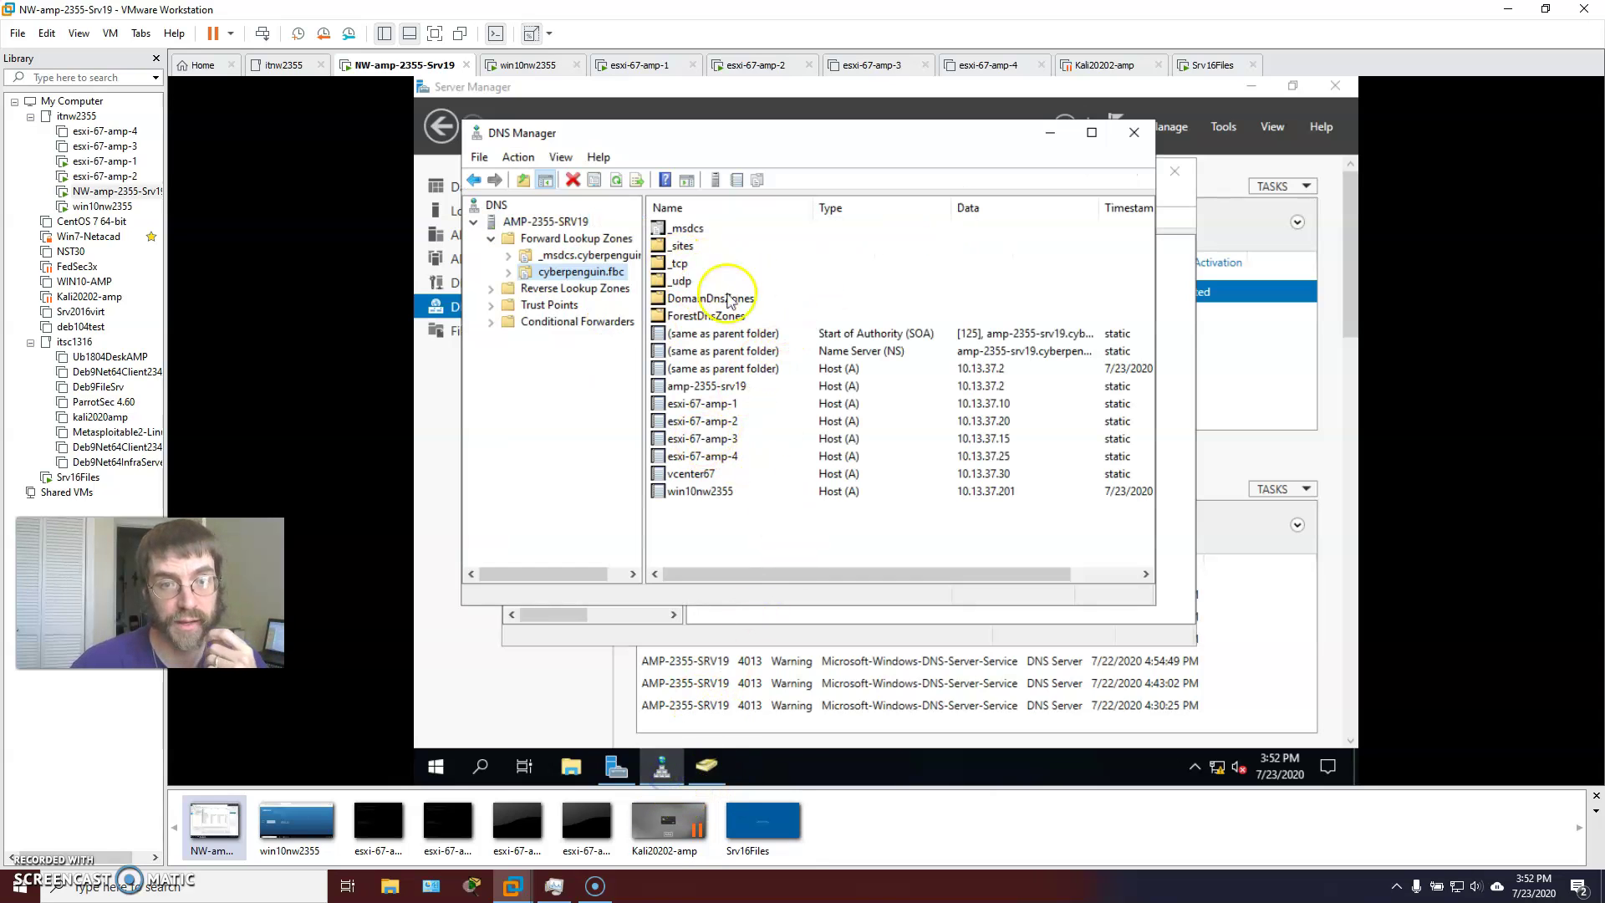
{"action": "left_click", "coordinate": [731, 517]}
{"action": "right_click", "coordinate": [730, 516]}
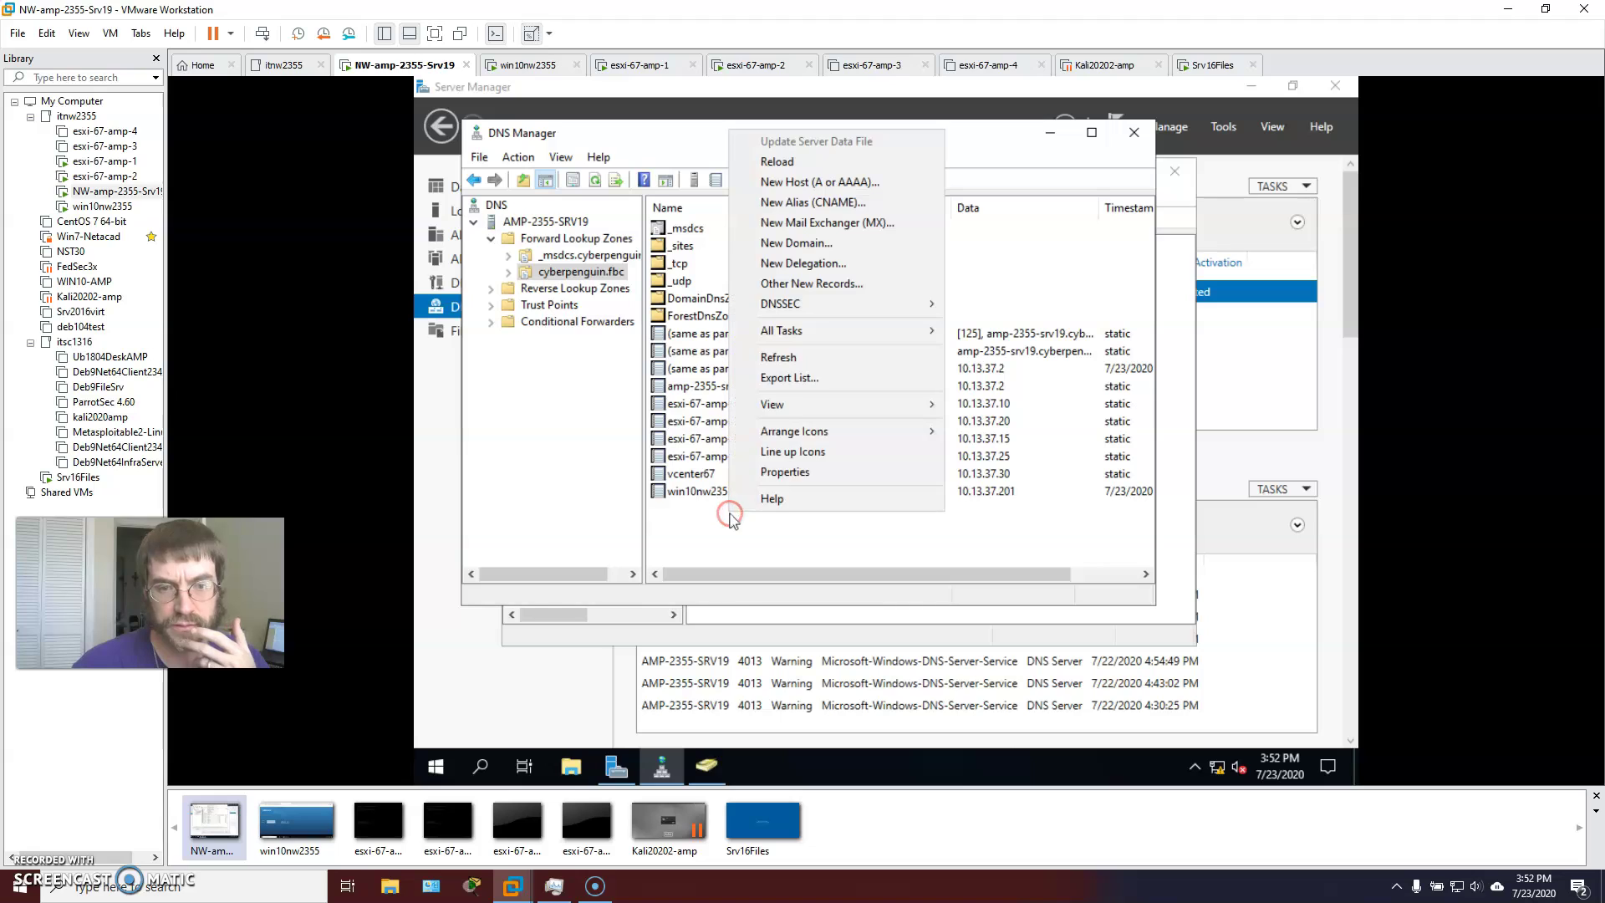
{"action": "left_click", "coordinate": [784, 182]}
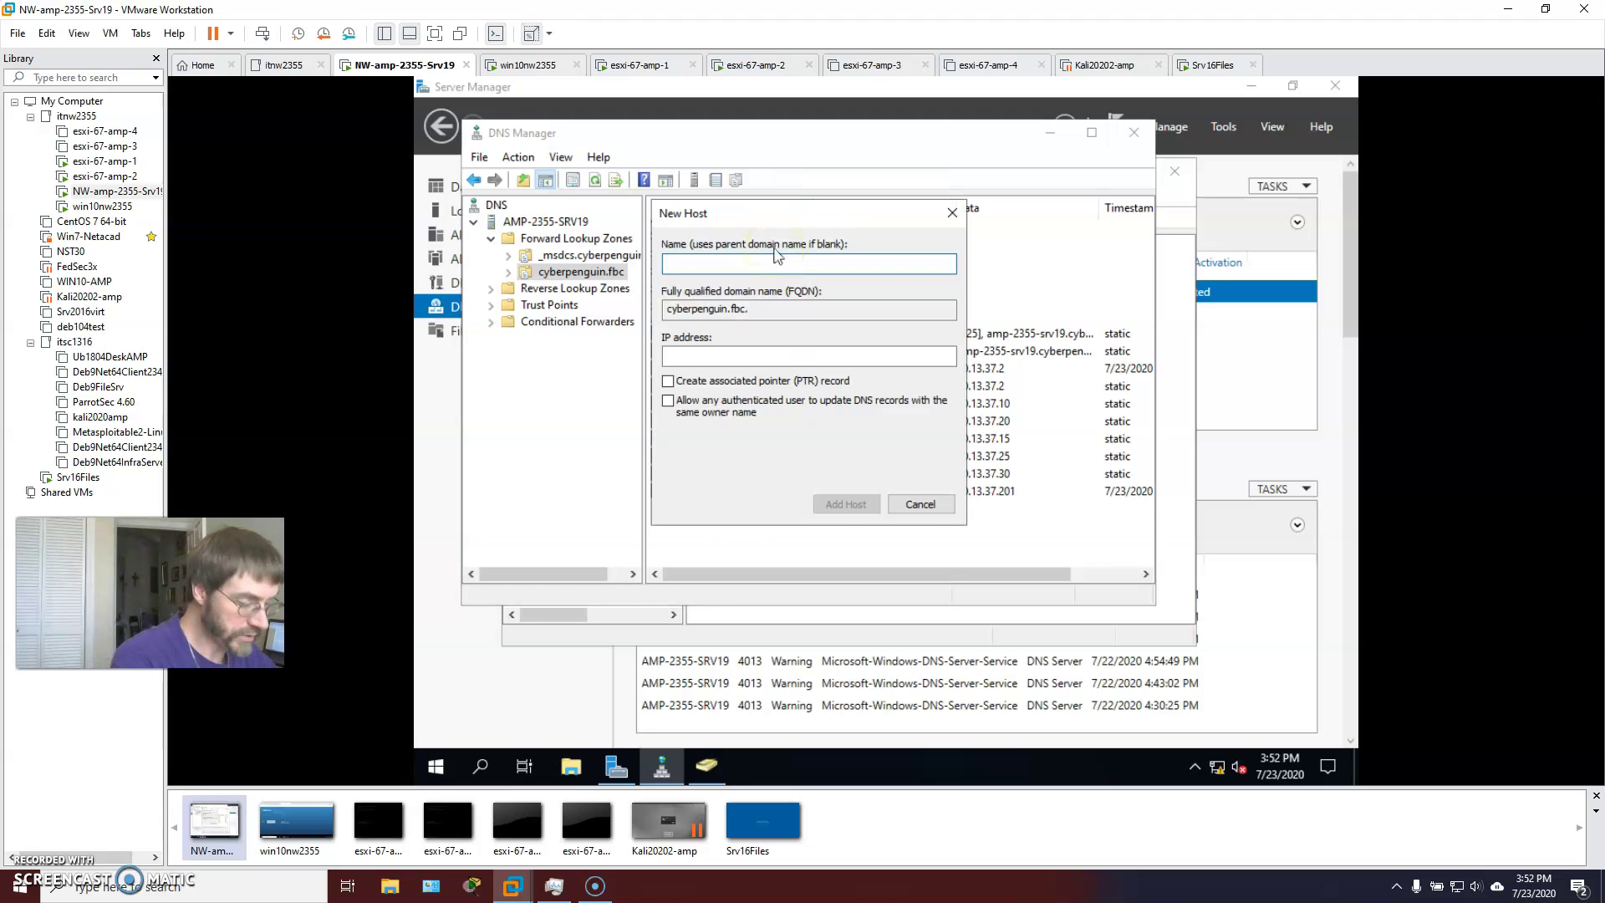
{"action": "left_click", "coordinate": [1178, 361]}
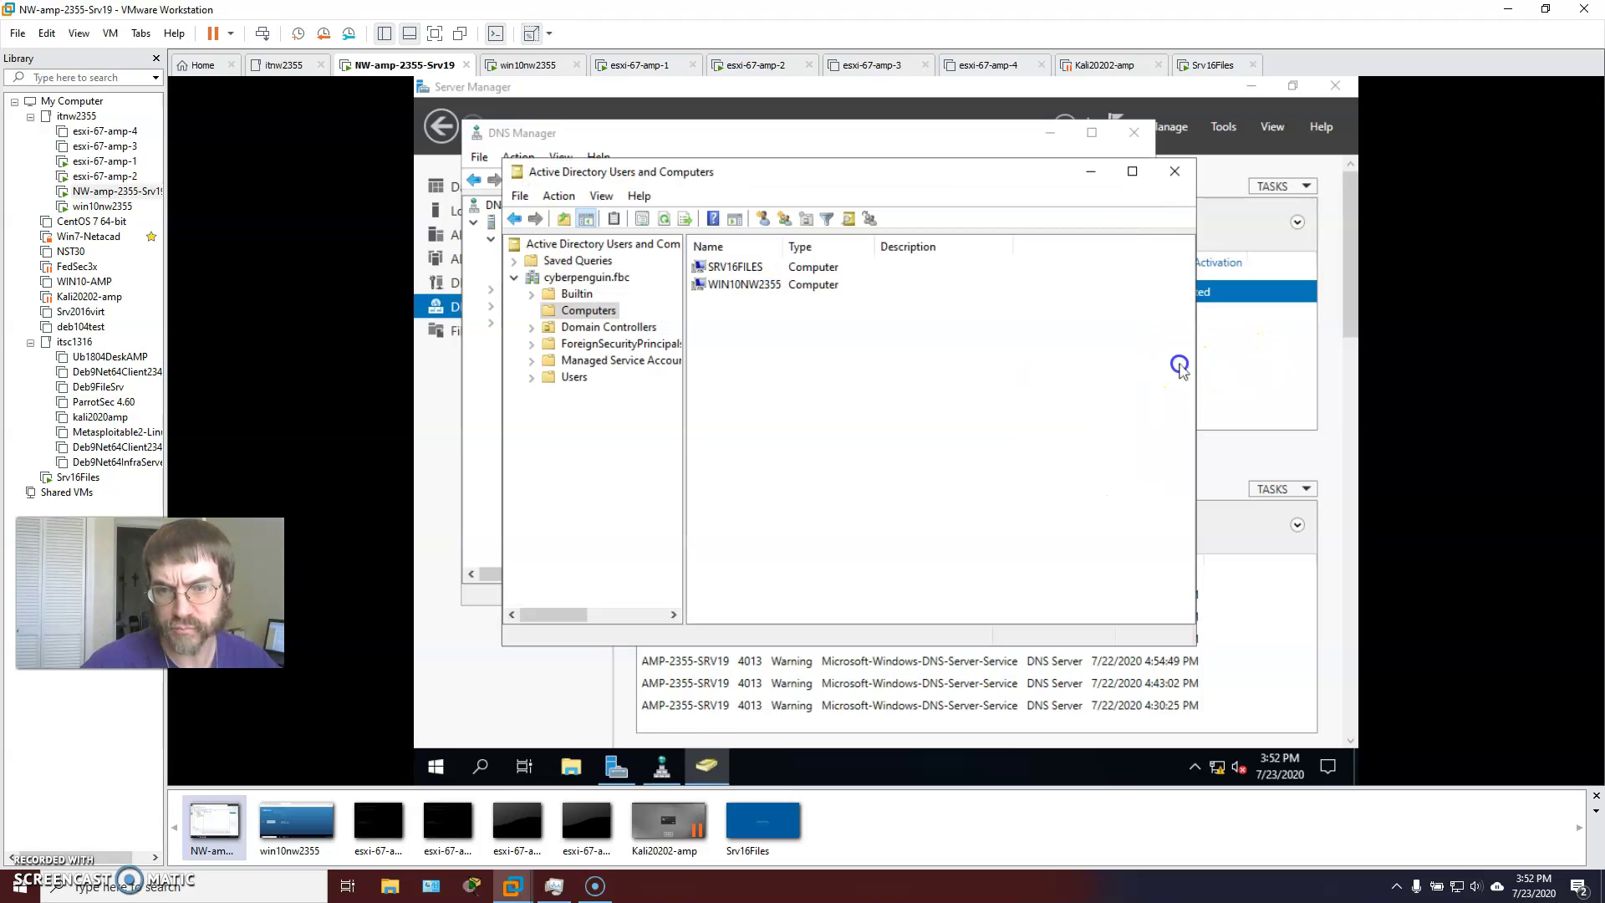
{"action": "left_click", "coordinate": [1091, 171]}
Enter srv16files as the new host's name and 10.13.37.100 as its IP address.
{"action": "type", "text": "srv"}
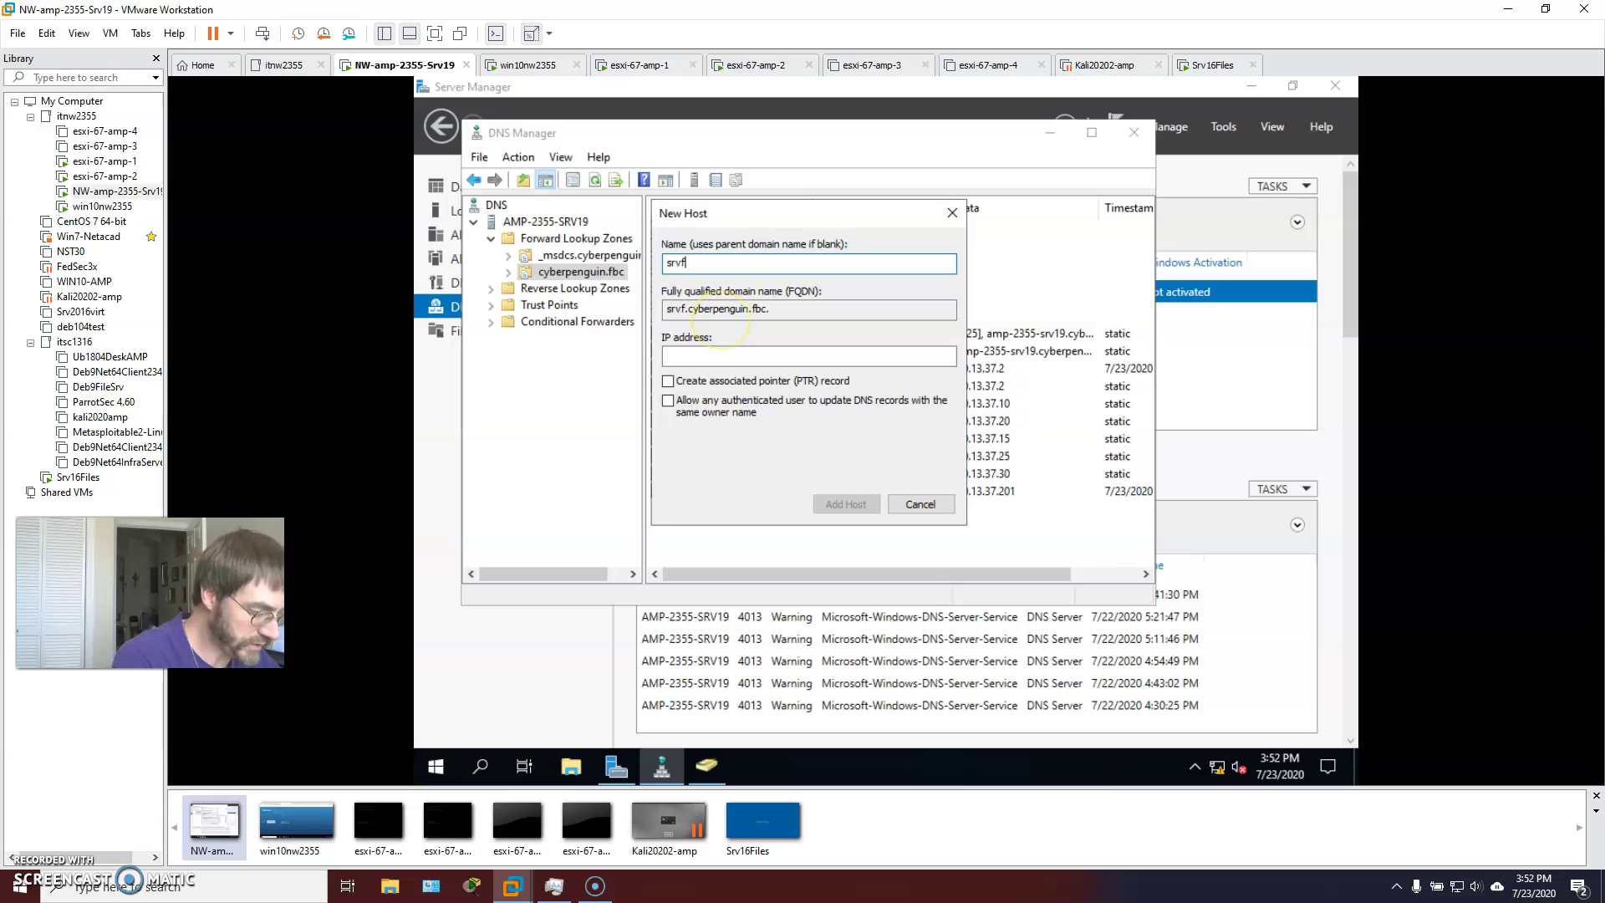
{"action": "type", "text": "16fil"}
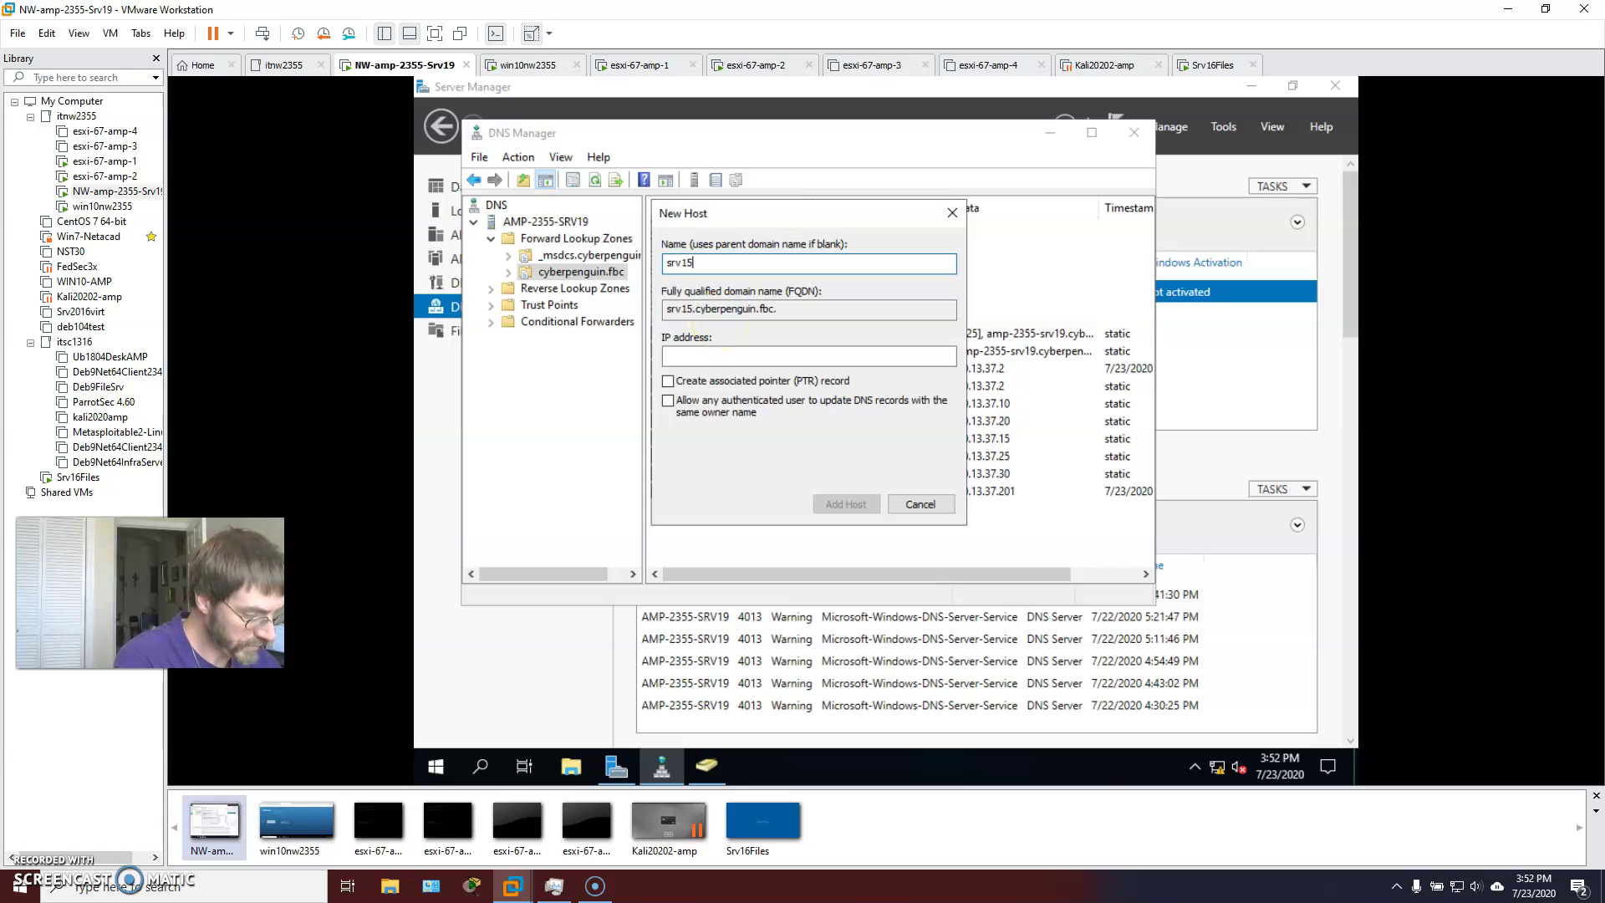
{"action": "type", "text": "es"}
{"action": "left_click", "coordinate": [709, 353]}
{"action": "type", "text": "10."}
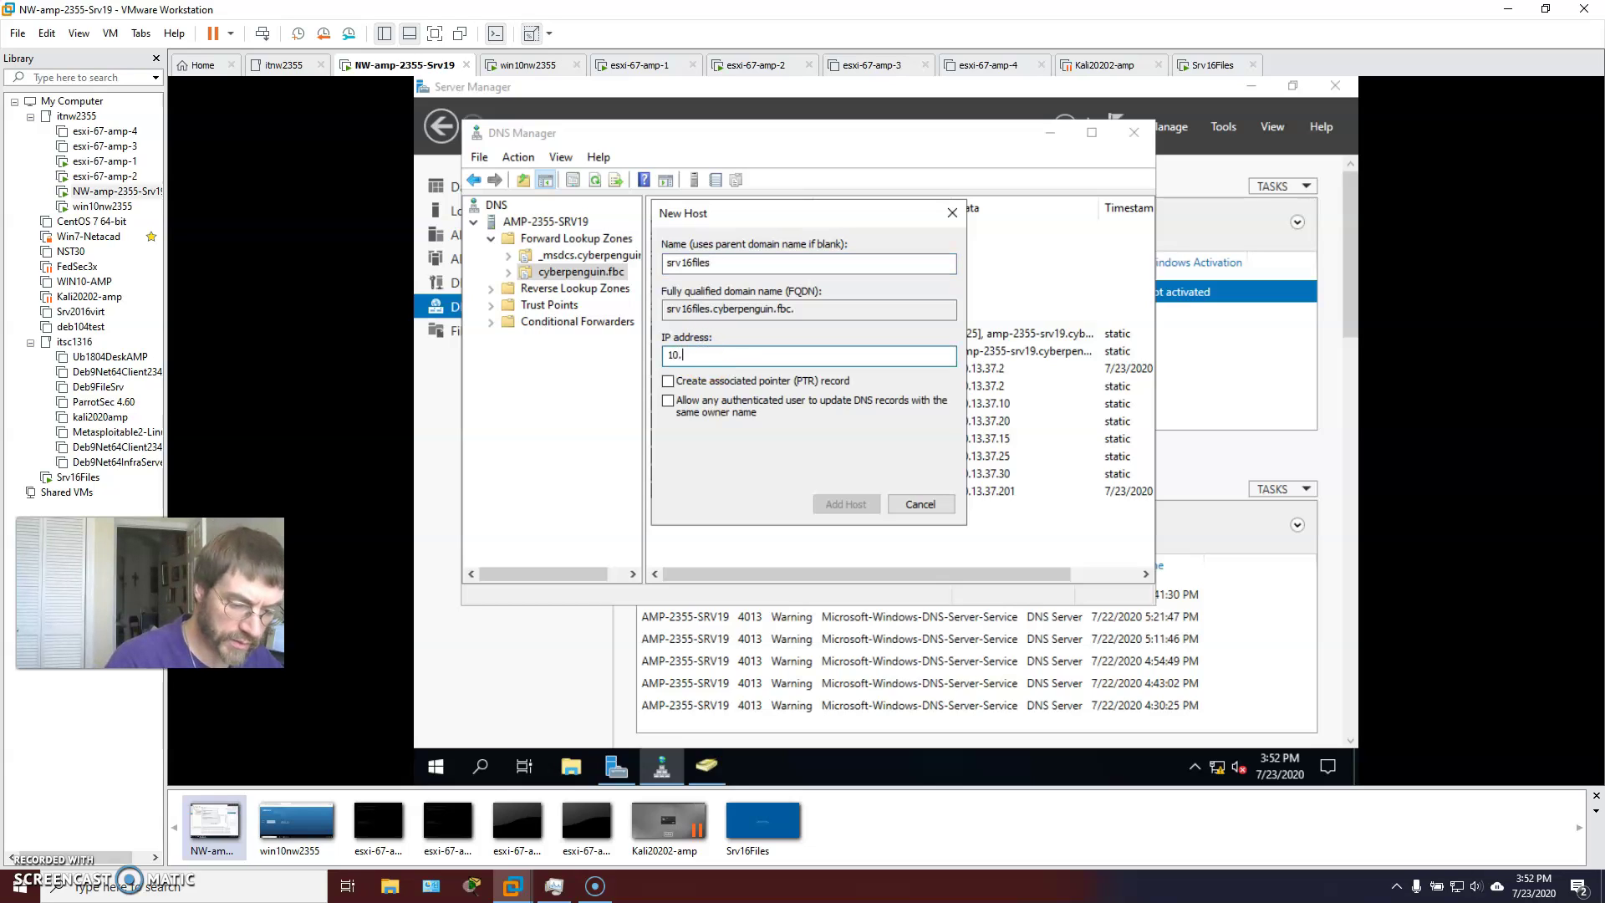
{"action": "type", "text": "13.37.100"}
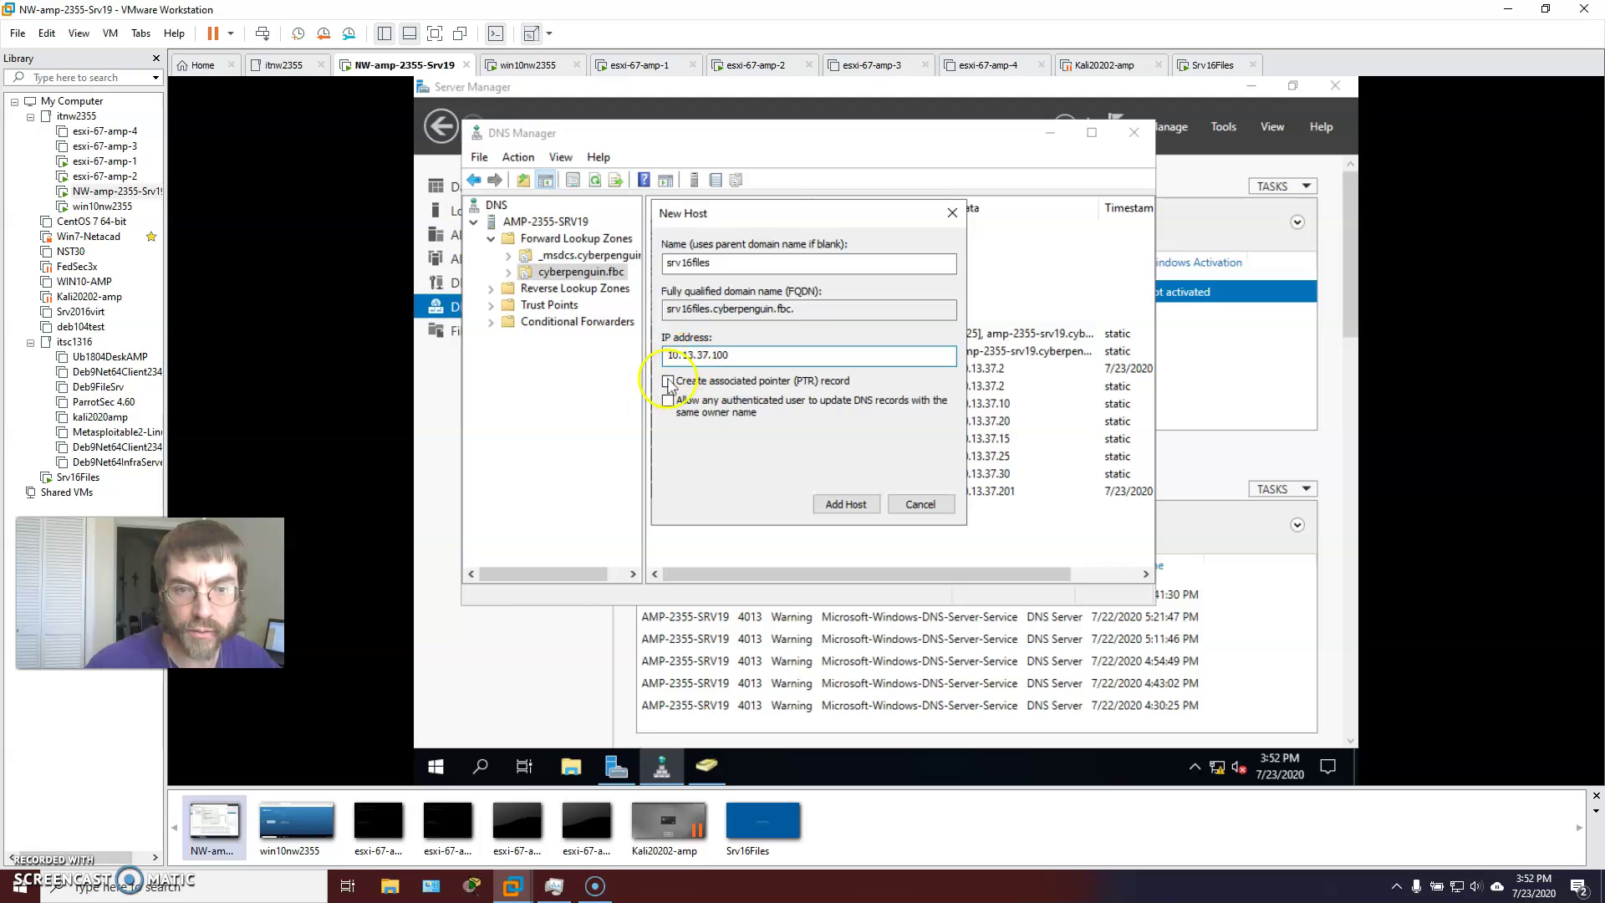
Enable creation of the associated pointer (PTR) record, add the srv16files host to the zone and close the New Host dialog.
{"action": "left_click", "coordinate": [667, 383]}
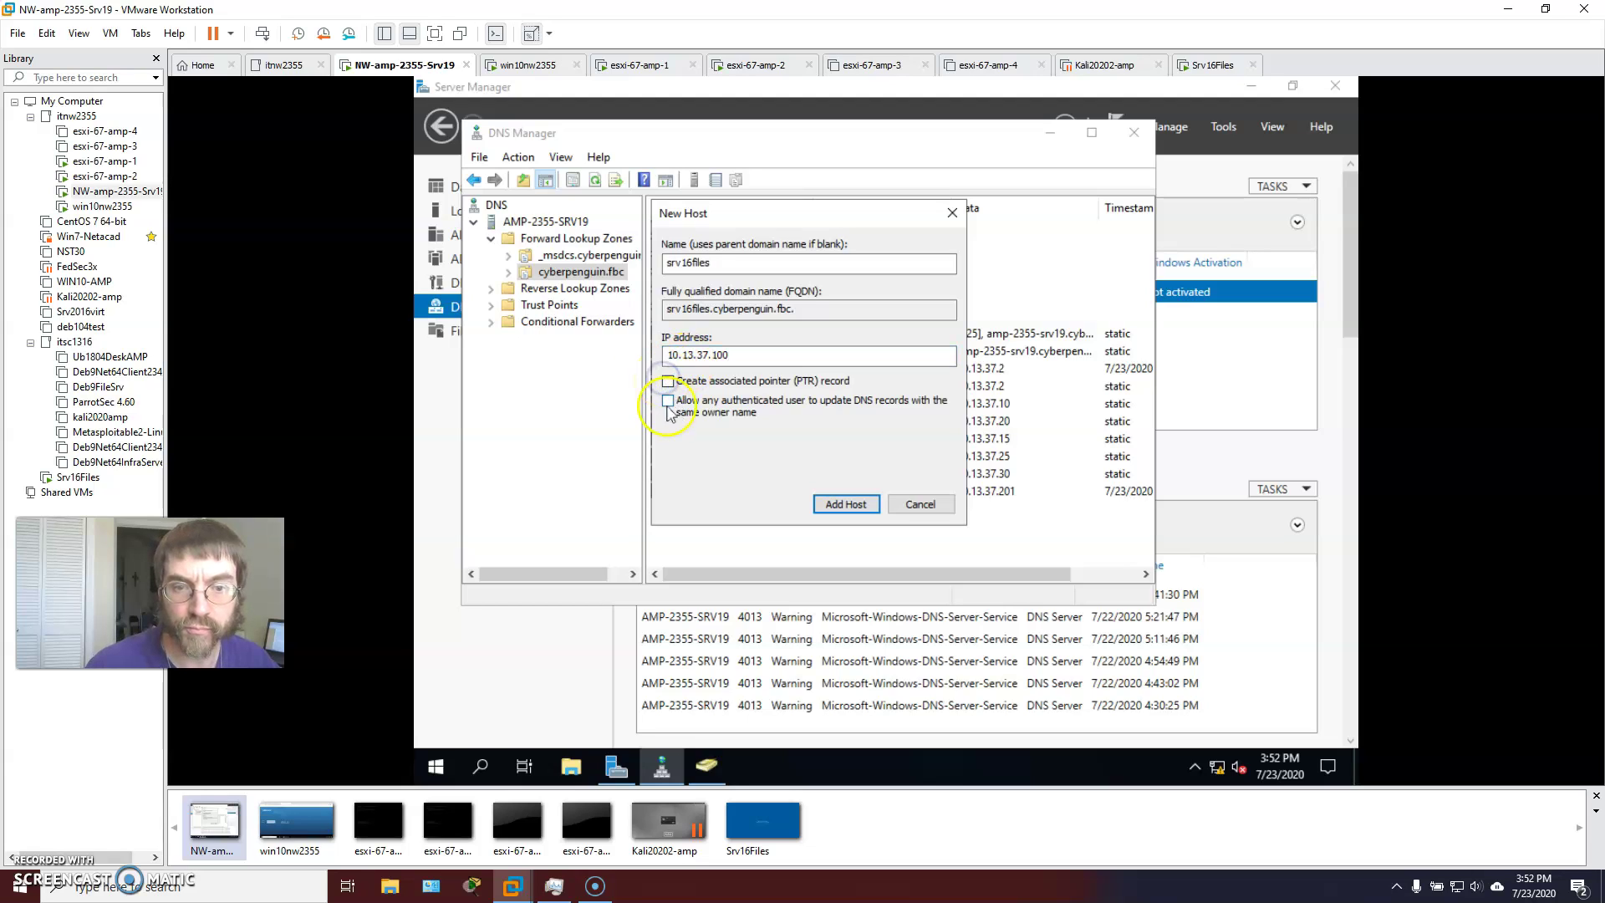
{"action": "left_click", "coordinate": [817, 507]}
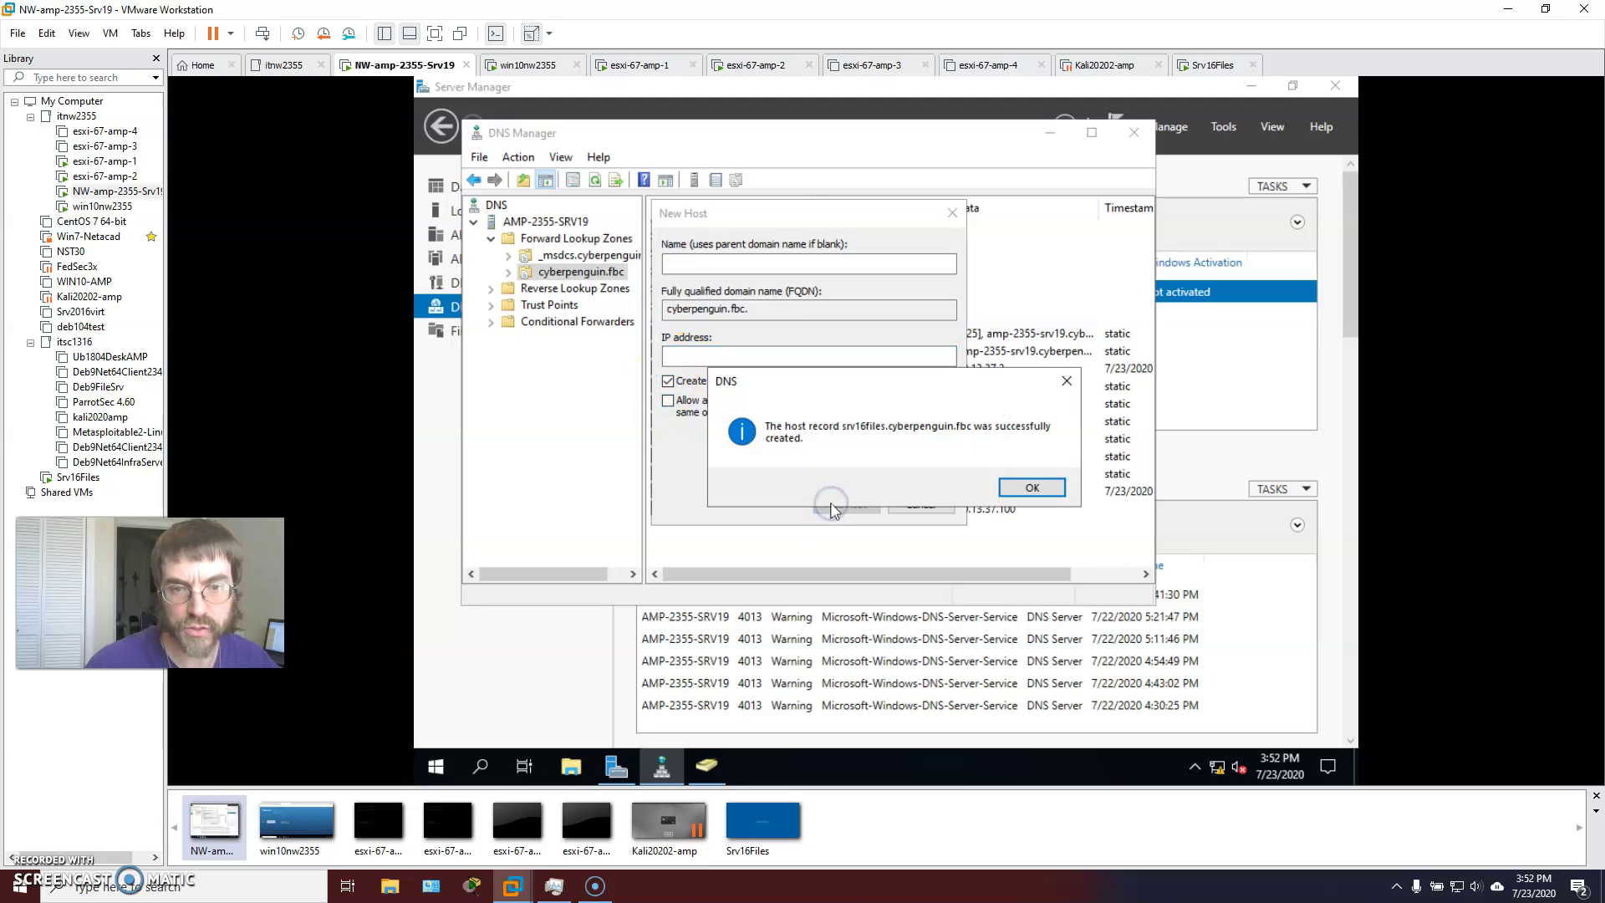
{"action": "left_click", "coordinate": [1060, 493]}
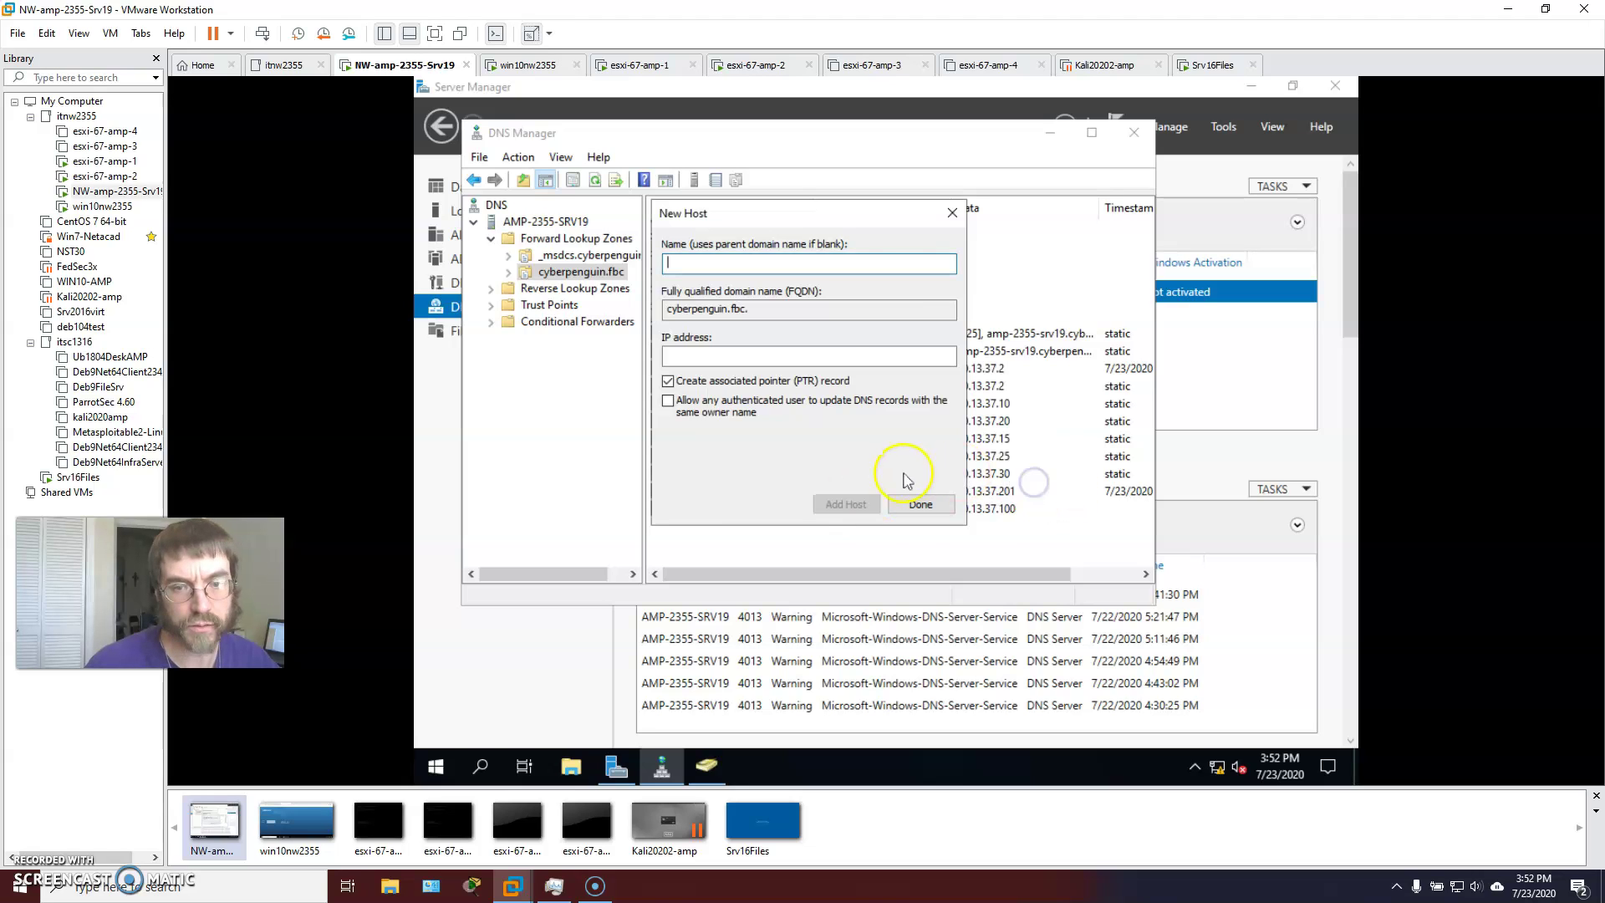
{"action": "left_click", "coordinate": [919, 506]}
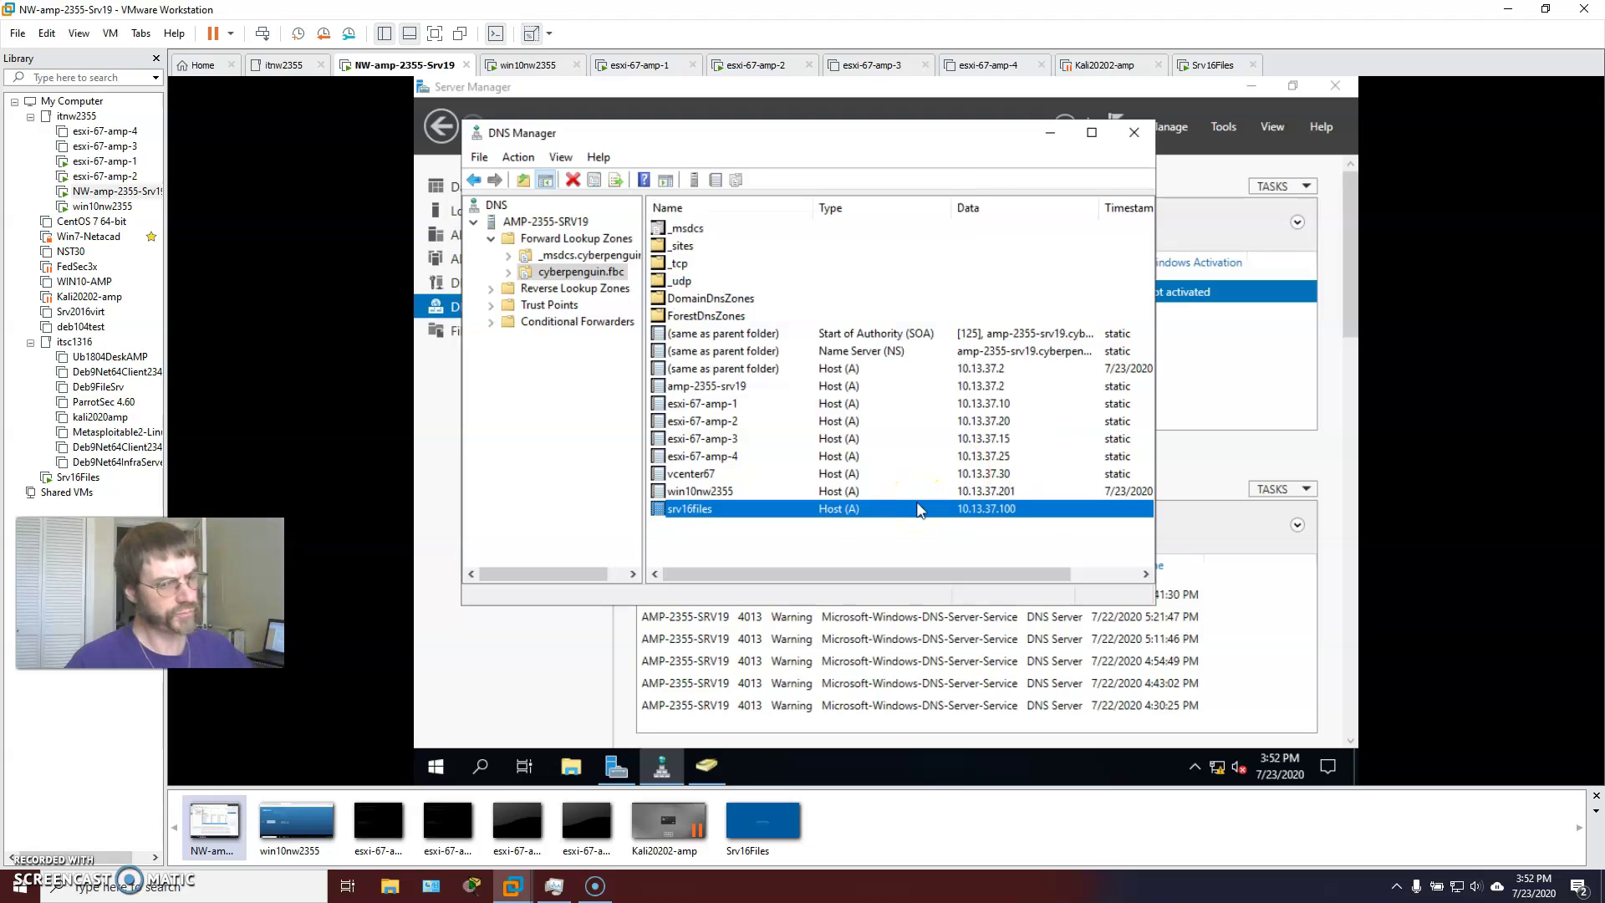